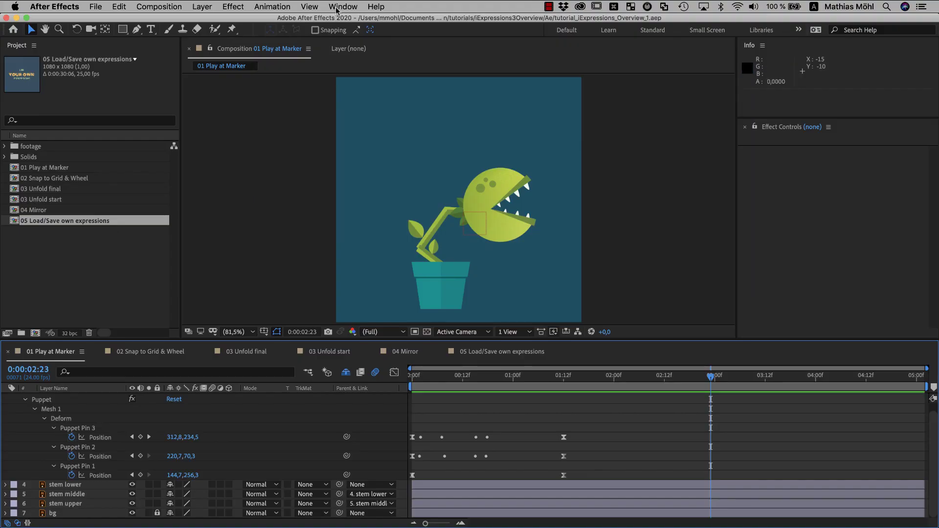
# - Open the iExpressions3 script panel and widen it until its settings control is fully shown
pyautogui.click(338, 7)
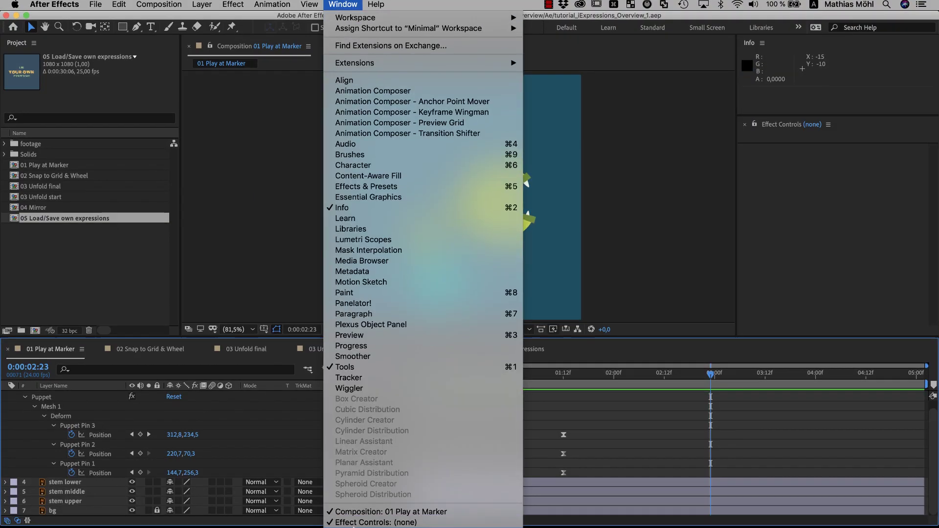
pyautogui.scroll(-10, 355, 519)
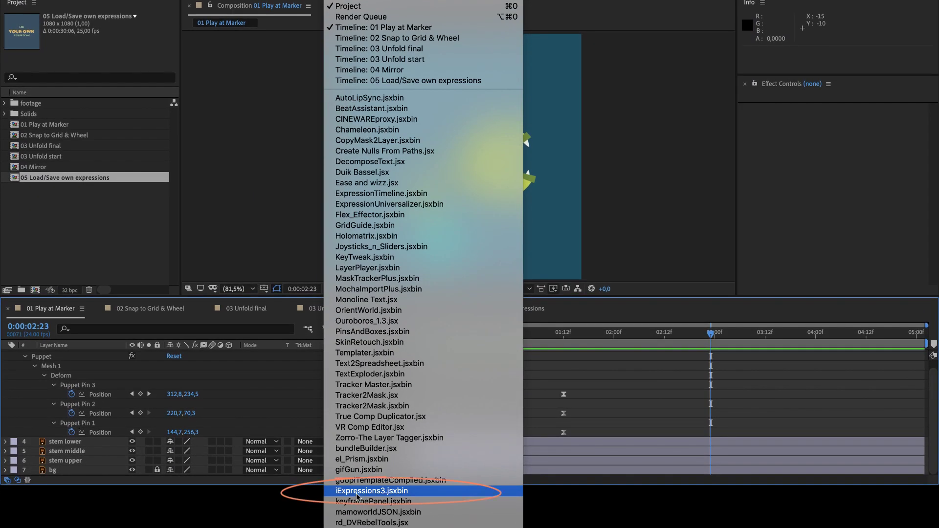
pyautogui.click(357, 491)
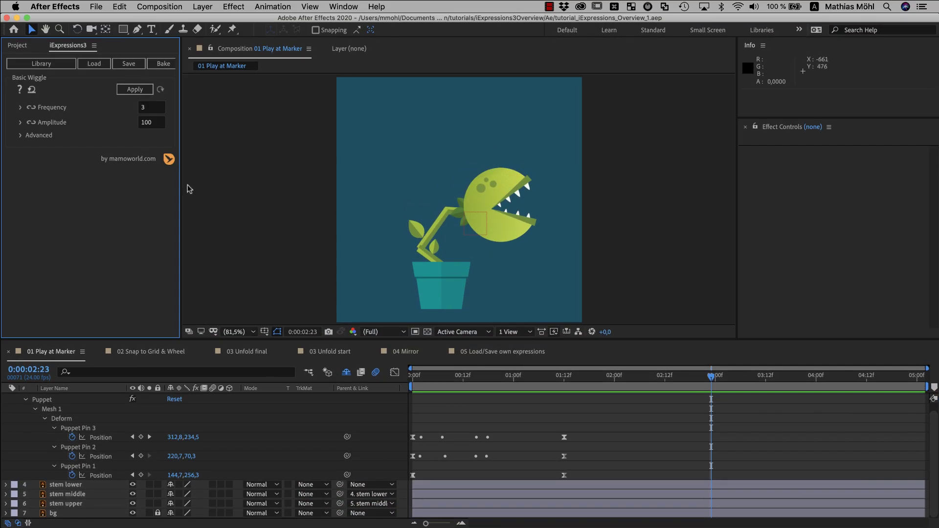
pyautogui.moveTo(181, 184); pyautogui.dragTo(202, 190)
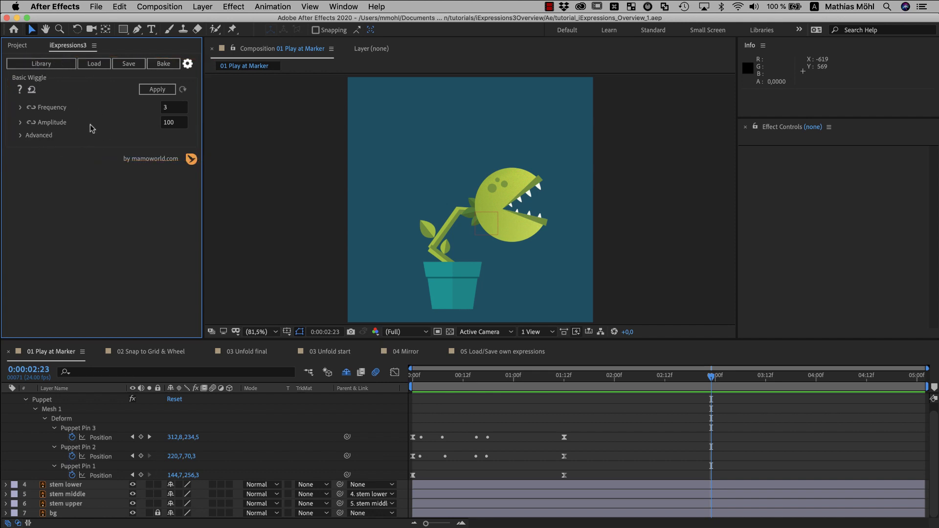
# - Open the iExpressions library and expand the Marker group within Movement Modifier
pyautogui.click(59, 64)
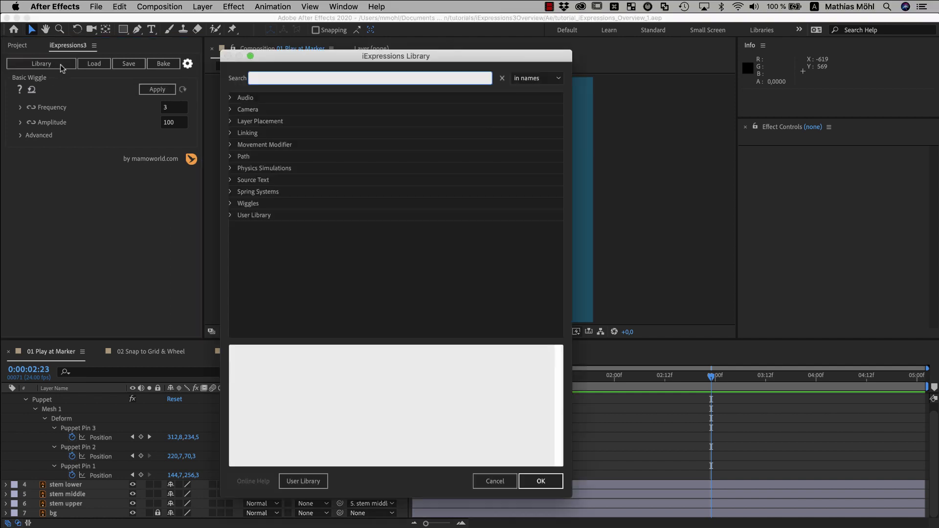
pyautogui.click(230, 144)
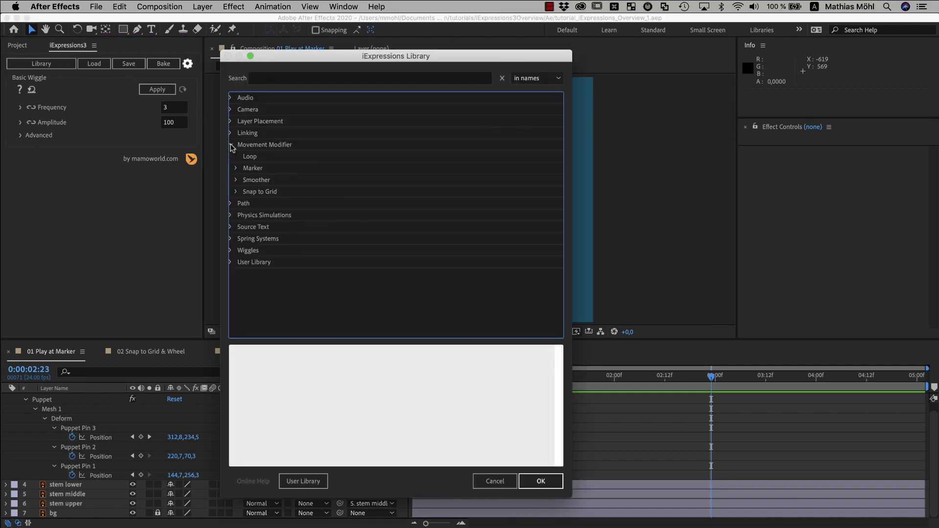
pyautogui.click(236, 169)
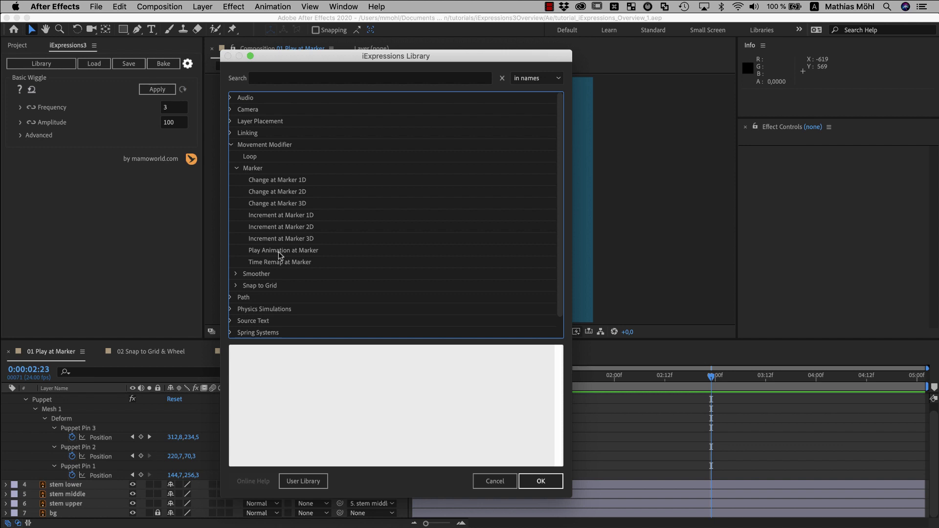
# - Search the library names for "marker" and load the Play Animation at Marker iExpression
pyautogui.click(281, 77)
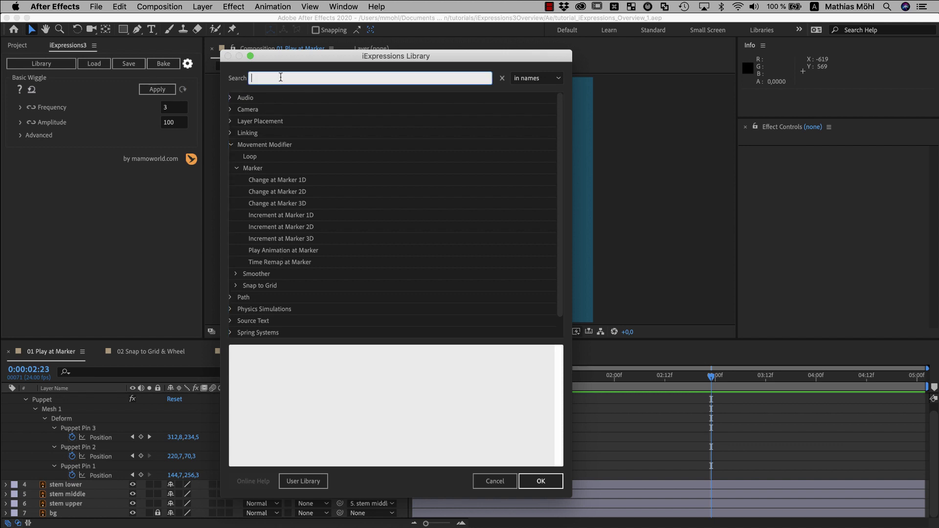
pyautogui.write('marker')
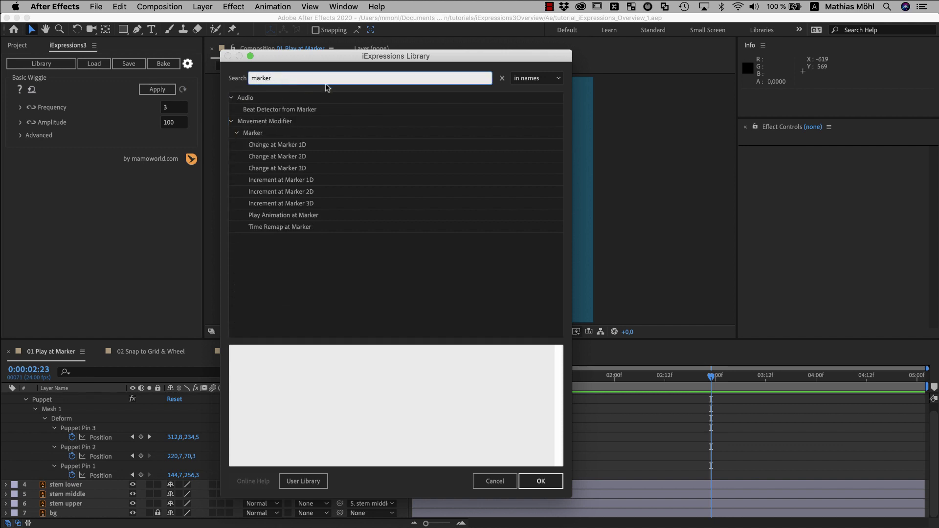
pyautogui.click(532, 85)
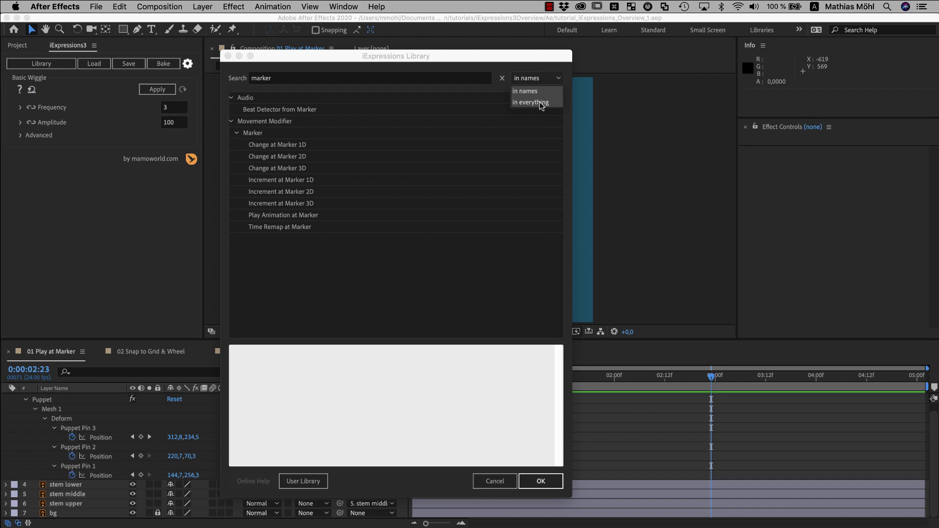
pyautogui.press('Escape')
pyautogui.click(312, 216)
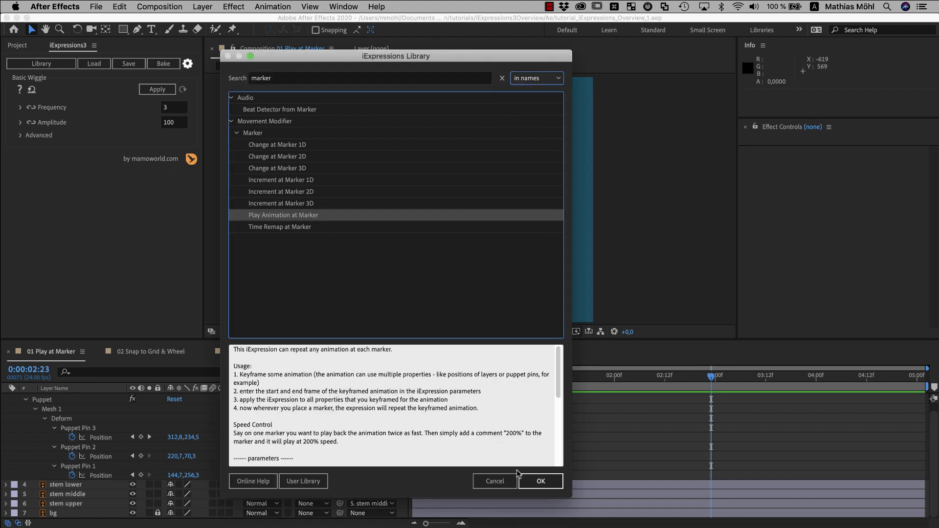
pyautogui.click(524, 480)
# - Preview the plant head animation and check the frames of its first and last puppet pin keyframes
pyautogui.press('space')
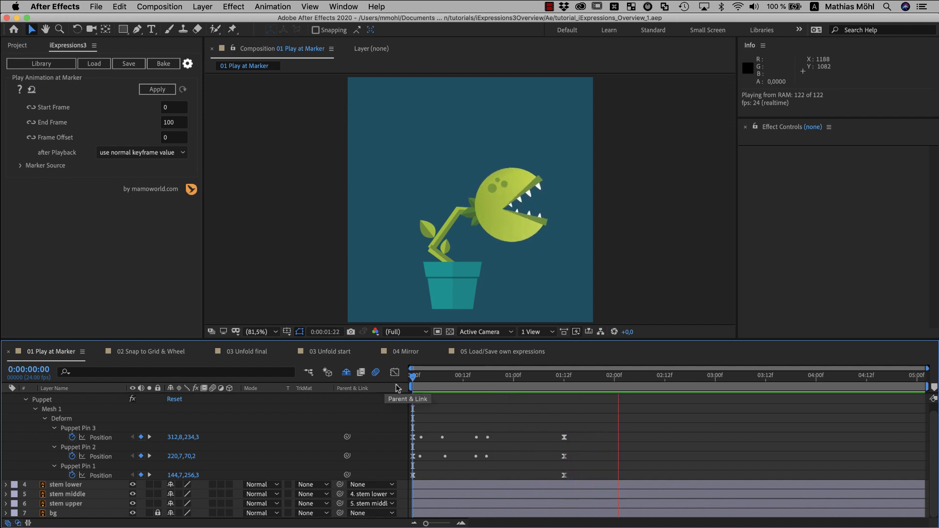
pyautogui.press('space')
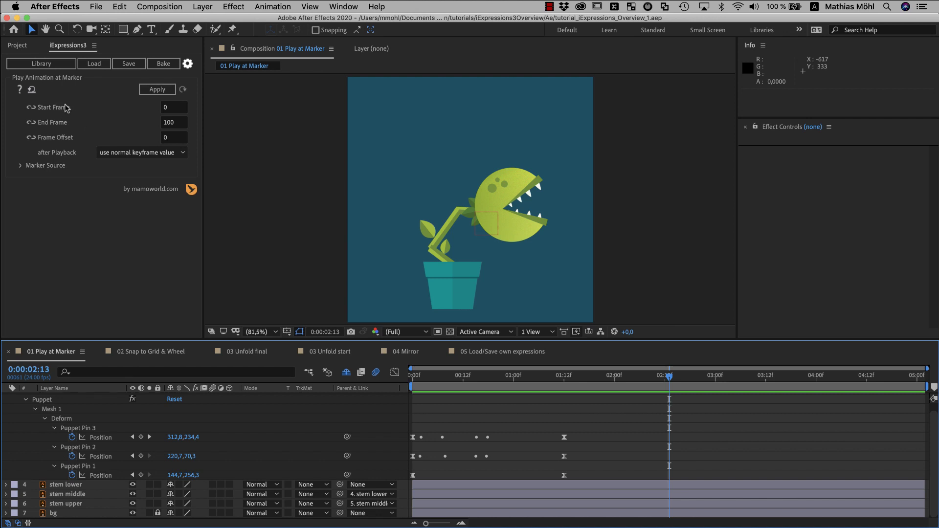
pyautogui.moveTo(66, 108)
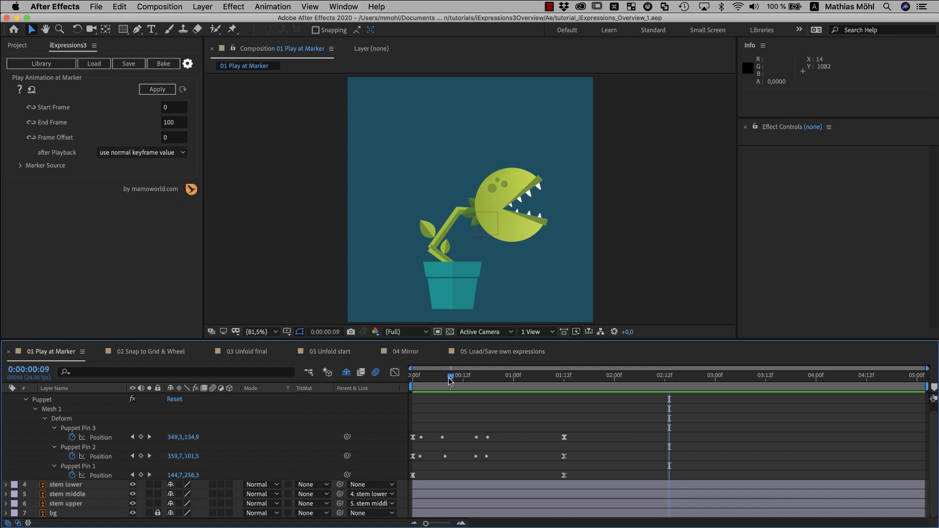
pyautogui.click(413, 375)
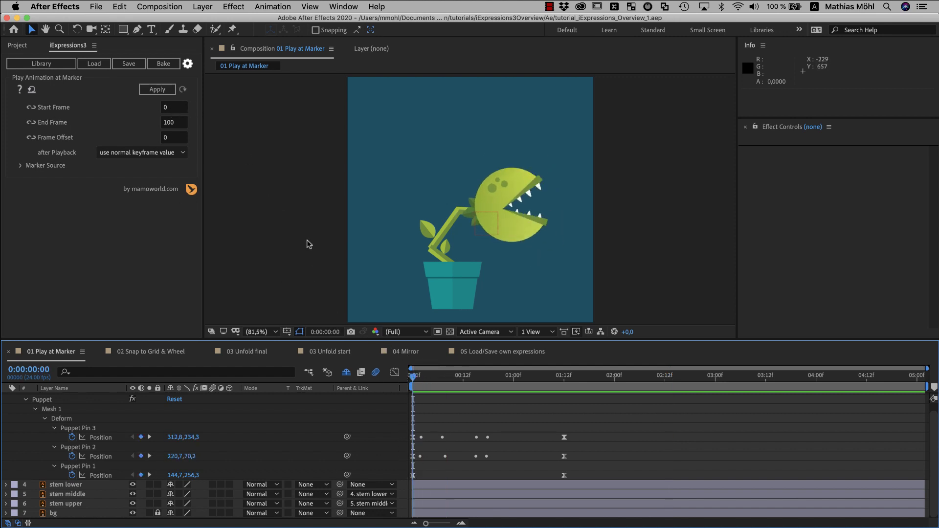
pyautogui.moveTo(506, 377); pyautogui.dragTo(563, 377)
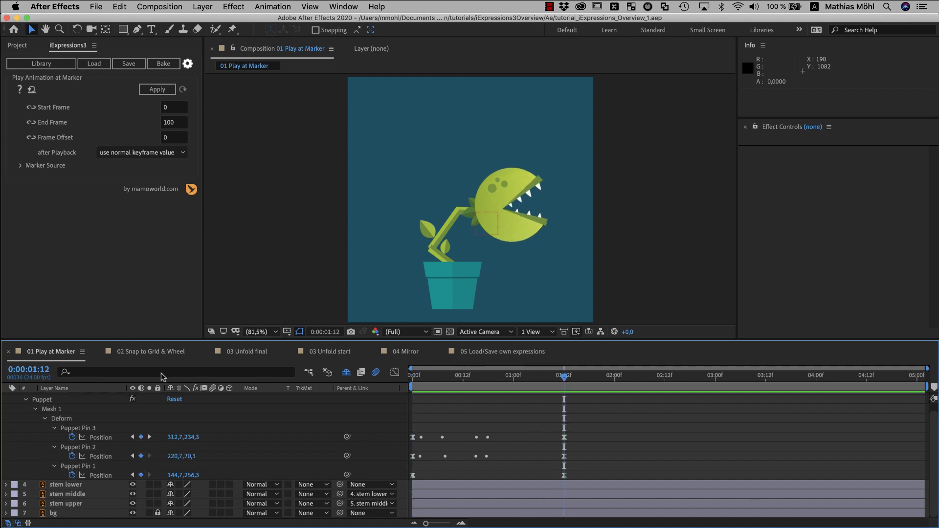
# - Set the End Frame of Play Animation at Marker to 36
pyautogui.click(181, 125)
pyautogui.write('36')
pyautogui.press('Return')
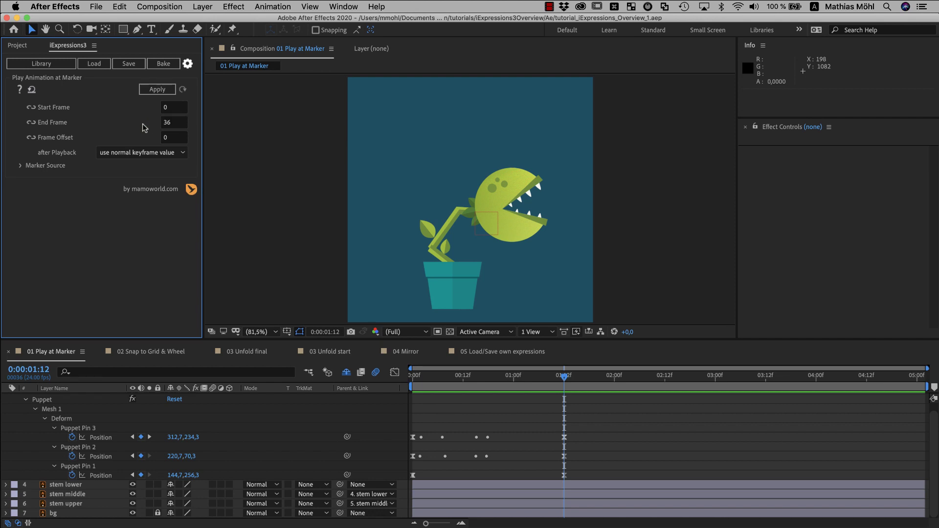
# - Apply the Play Animation at Marker iExpression to the Position of Puppet Pins 1, 2 and 3 on the Head layer
pyautogui.click(101, 437)
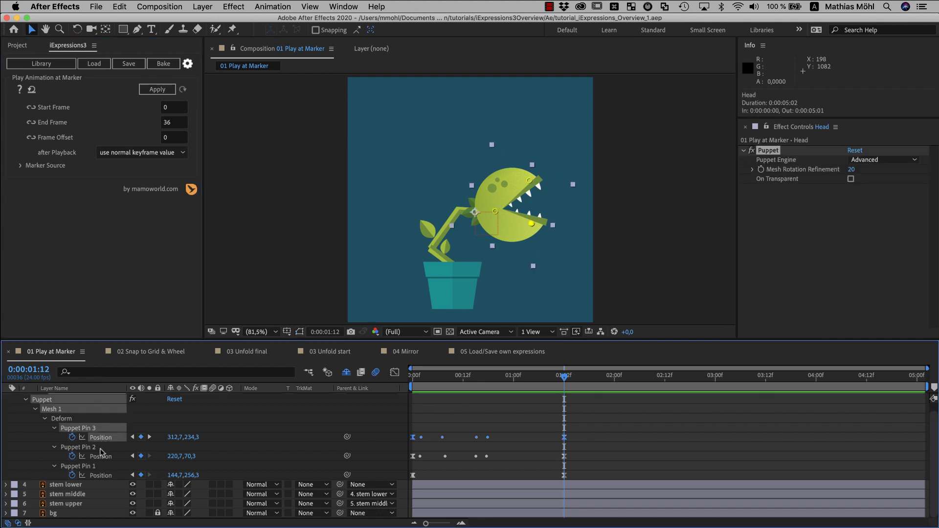
pyautogui.keyDown('shift'); pyautogui.click(101, 456); pyautogui.keyUp('shift')
pyautogui.keyDown('shift'); pyautogui.click(101, 476); pyautogui.keyUp('shift')
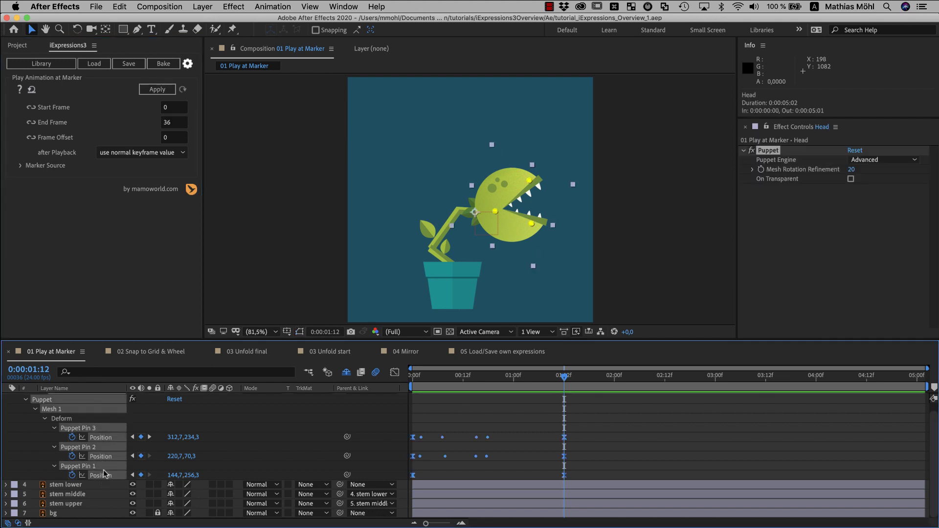
pyautogui.click(156, 90)
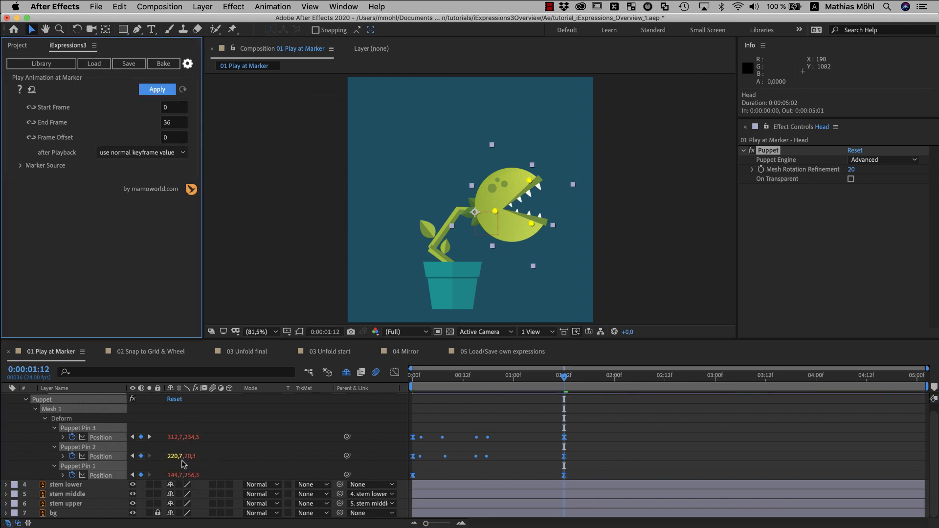
# - Add a layer marker to the Head layer at 0:00:01:23 and preview the repeated animation
pyautogui.moveTo(411, 386)
pyautogui.mouseDown()
pyautogui.moveTo(689, 387)
pyautogui.moveTo(412, 386)
pyautogui.mouseUp()
pyautogui.press('KP_Multiply')
pyautogui.press('space')
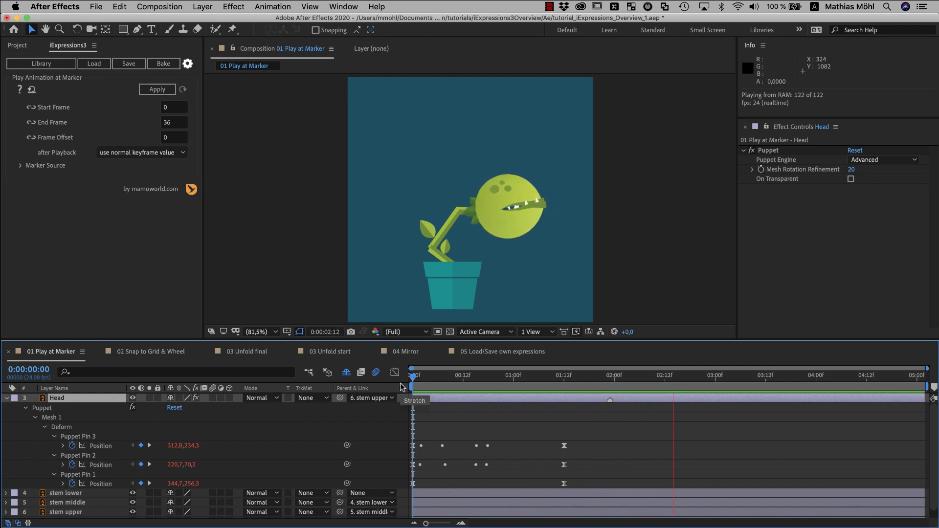
pyautogui.press('space')
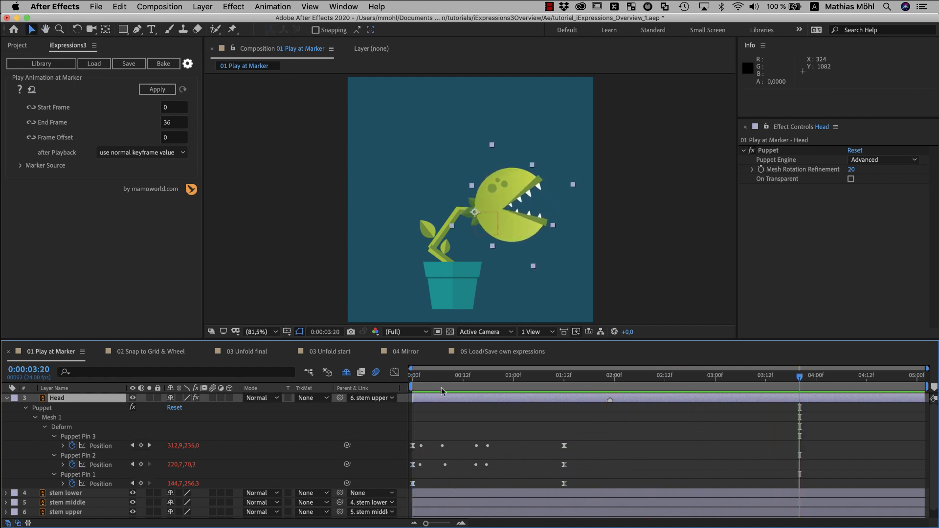
# - Give the Head layer's marker the comment 200% and preview the animation from the start
pyautogui.doubleClick(610, 400)
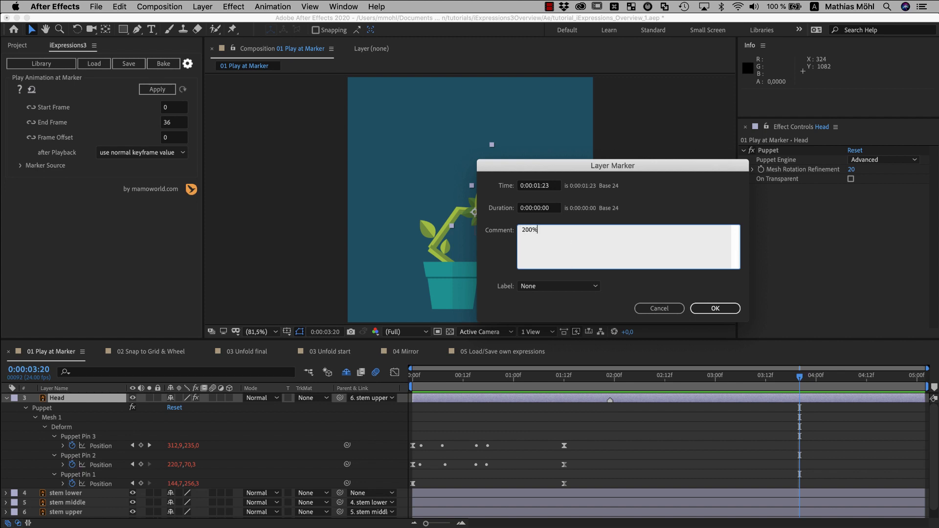
pyautogui.click(713, 308)
pyautogui.press('Home')
pyautogui.press('space')
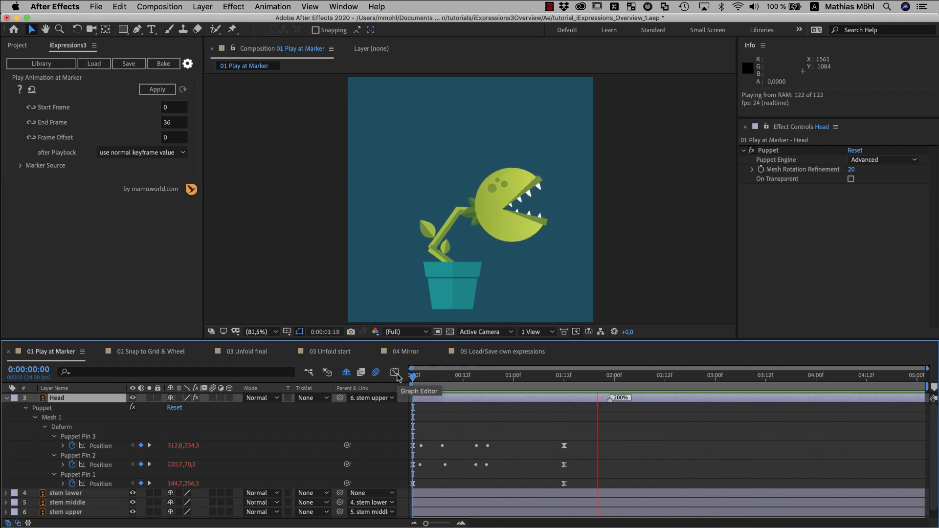
pyautogui.click(410, 376)
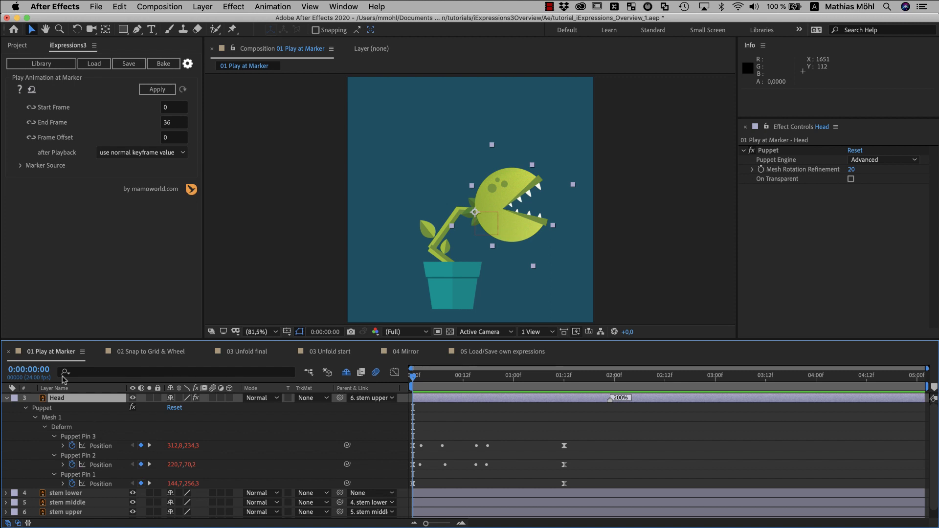
# - Set Use Markers from to composition and add a composition marker just after 3:12f
pyautogui.click(20, 165)
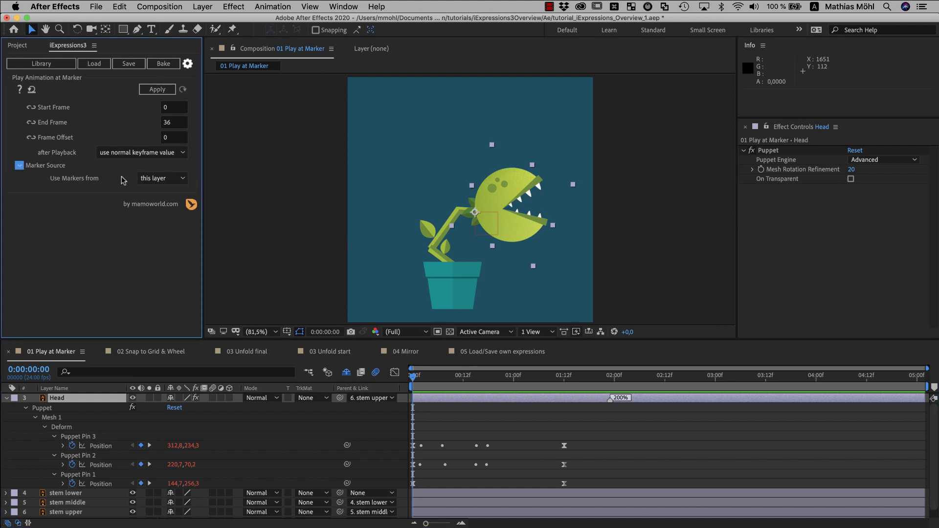
pyautogui.click(143, 179)
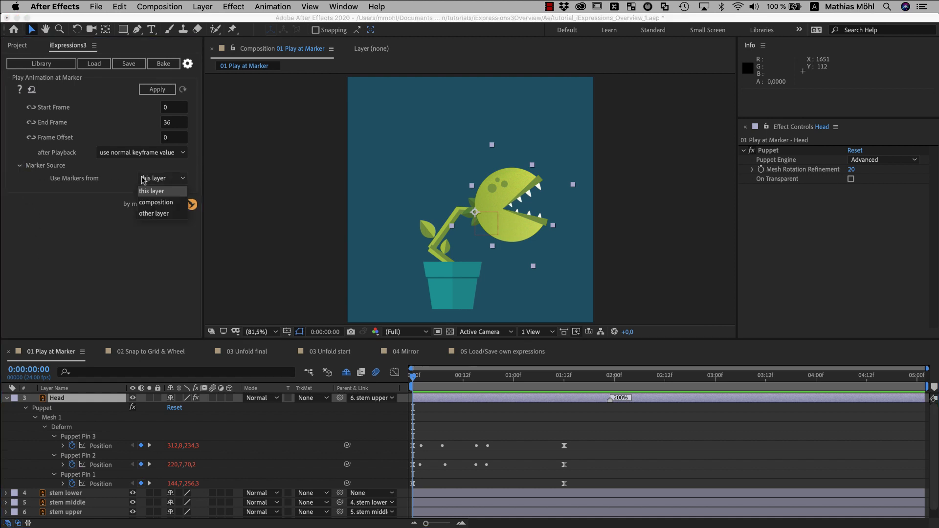
pyautogui.click(156, 201)
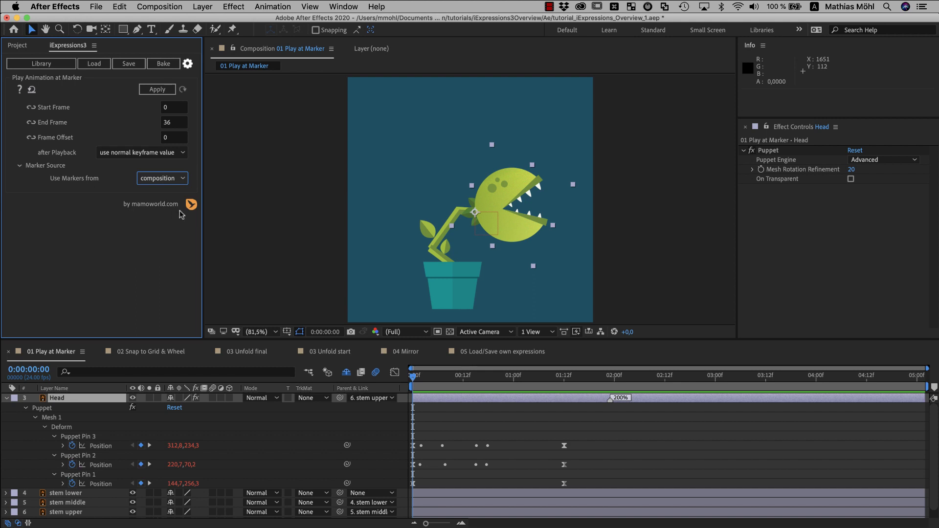
pyautogui.moveTo(735, 376)
pyautogui.mouseDown()
pyautogui.moveTo(814, 389)
pyautogui.moveTo(740, 386)
pyautogui.moveTo(808, 388)
pyautogui.moveTo(756, 388)
pyautogui.moveTo(798, 391)
pyautogui.moveTo(774, 391)
pyautogui.mouseUp()
pyautogui.press('KP_Multiply')
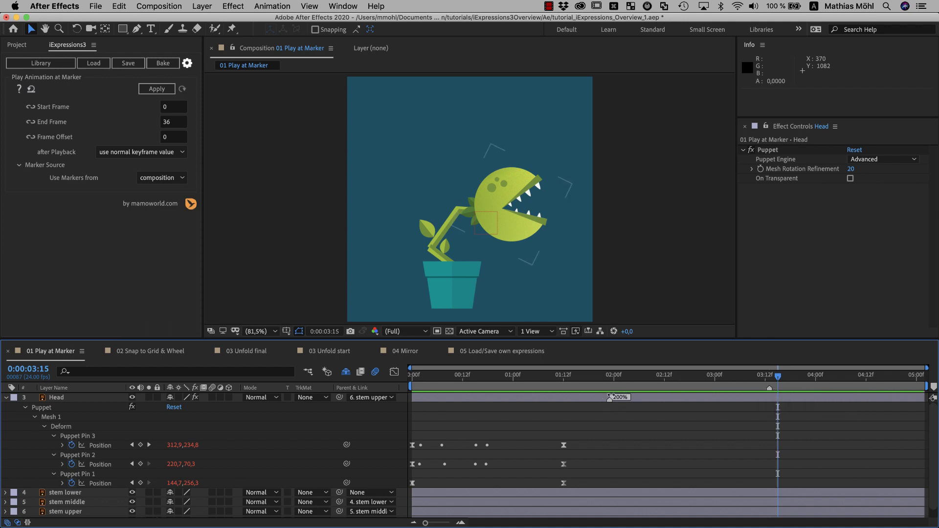
# - Reapply the iExpression with the composition marker source to the Position of all three Head puppet pins
pyautogui.click(100, 445)
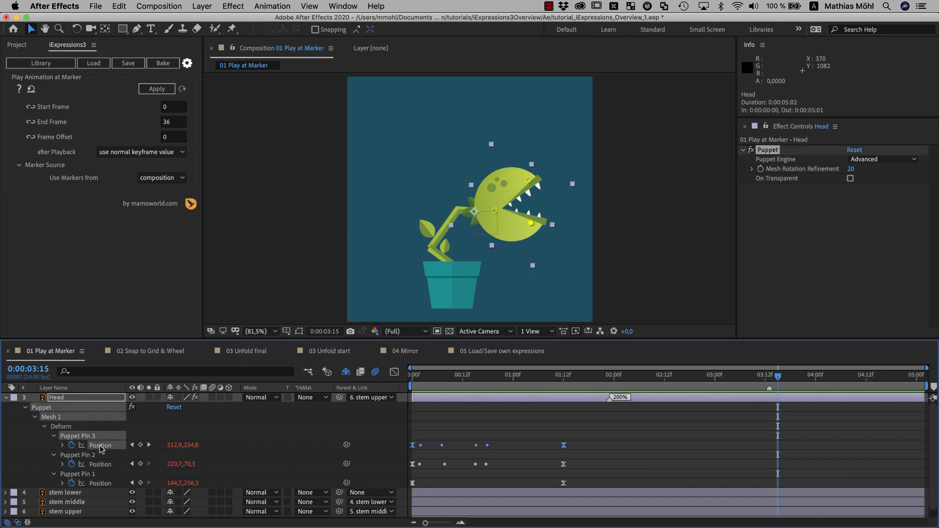
pyautogui.keyDown('shift'); pyautogui.click(101, 463); pyautogui.keyUp('shift')
pyautogui.keyDown('shift'); pyautogui.click(100, 483); pyautogui.keyUp('shift')
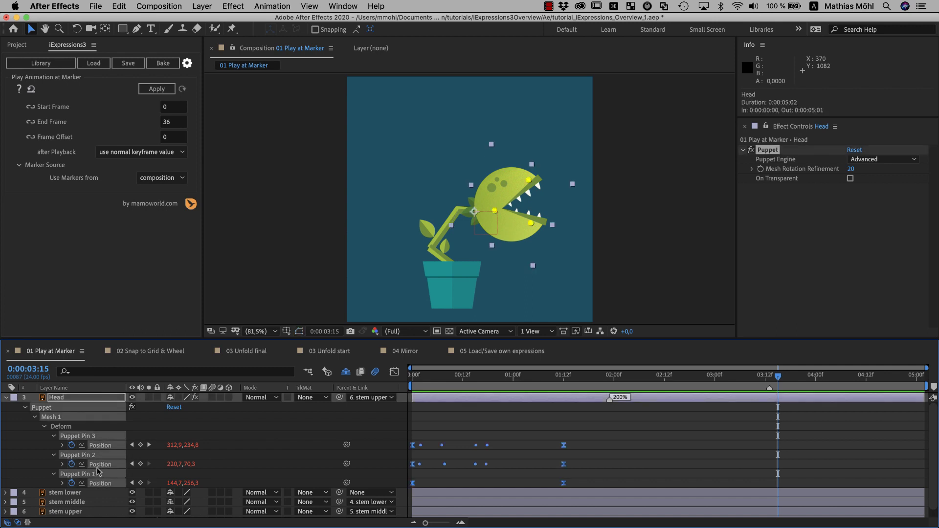
pyautogui.click(156, 89)
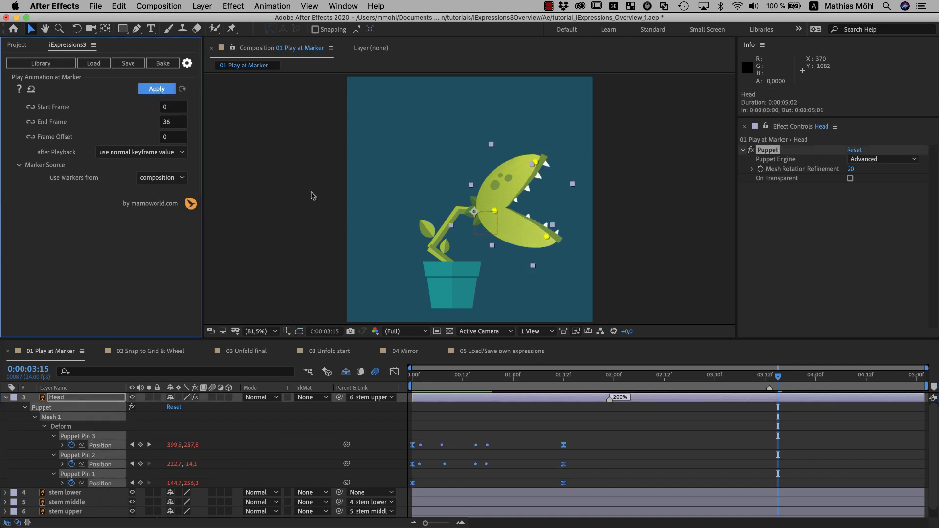
# - Preview the head animation from the start to check its playback at the composition marker
pyautogui.press('space')
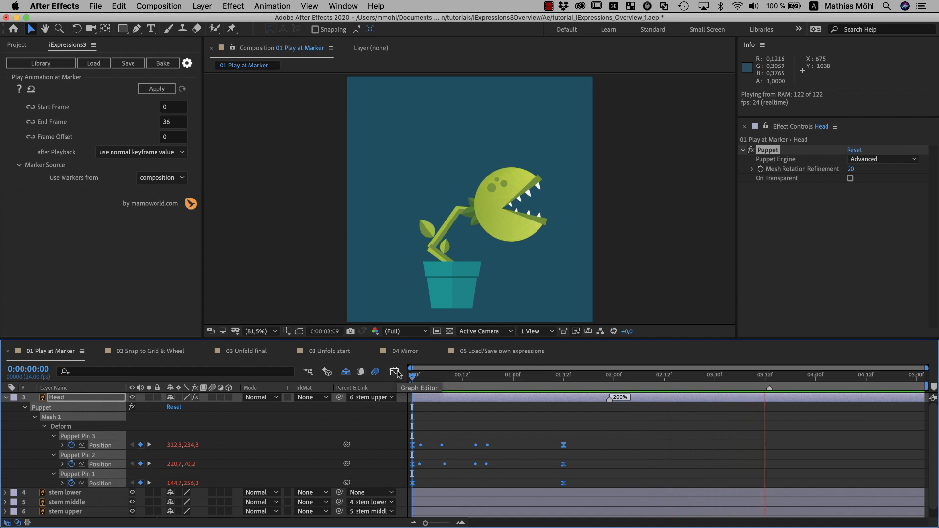
pyautogui.press('space')
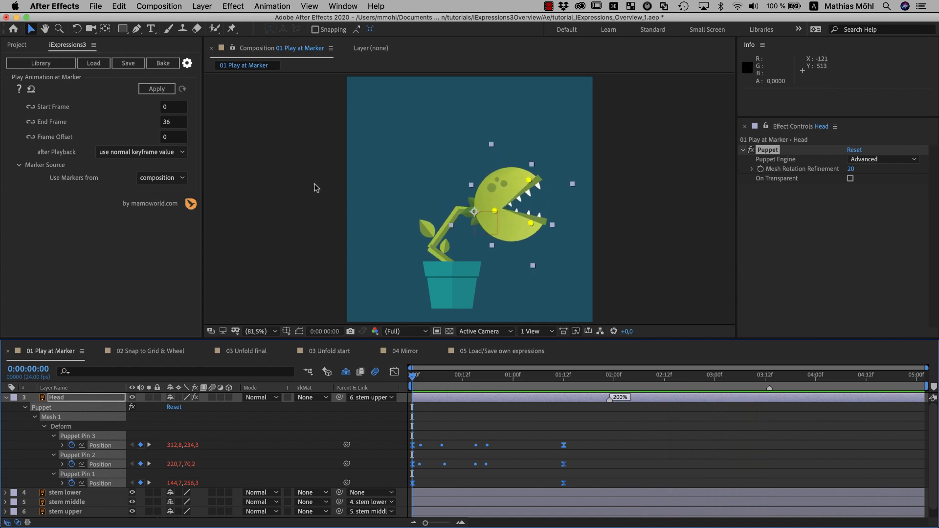
pyautogui.click(182, 90)
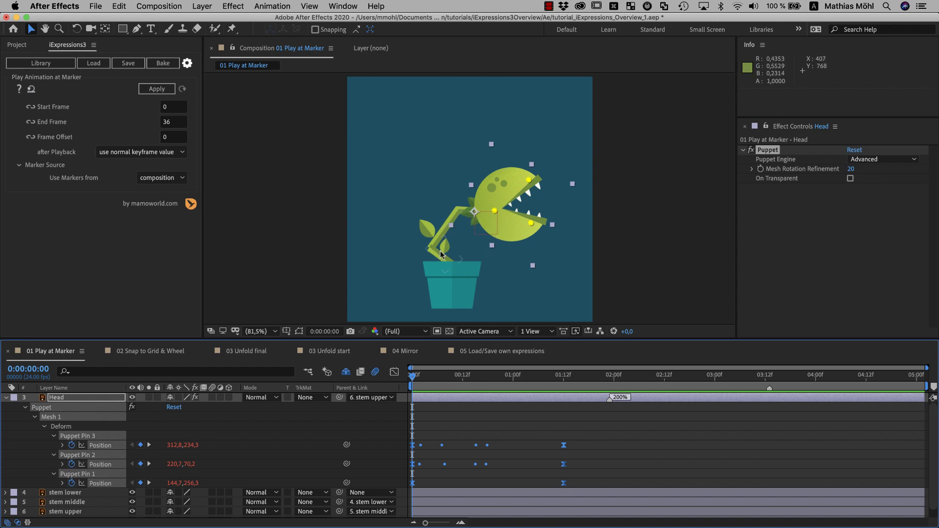
# - Move the plant's goal layer up about 54 px in the composition
pyautogui.click(479, 216)
pyautogui.moveTo(479, 216); pyautogui.dragTo(431, 234)
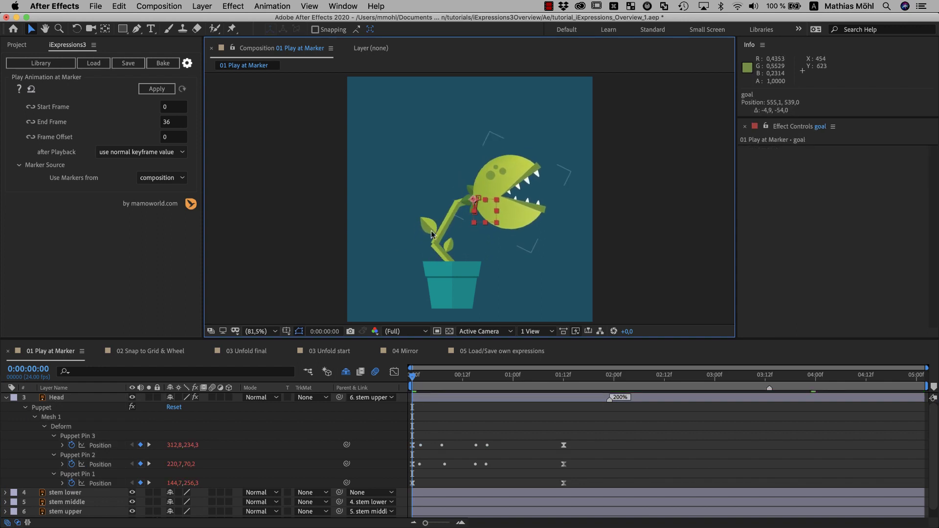
# - Reveal the Rotation property of the stem lower, stem middle and stem upper layers
pyautogui.scroll(-1, 112, 440)
pyautogui.click(78, 484)
pyautogui.keyDown('shift'); pyautogui.click(74, 504); pyautogui.keyUp('shift')
pyautogui.press('r')
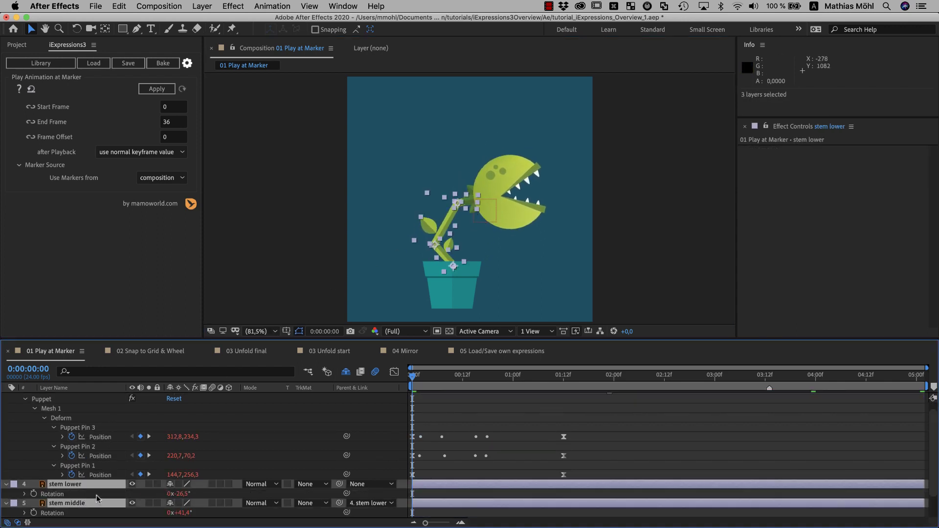
# - Load the iExpression used on stem lower's Rotation into the panel, followed by the one on Puppet Pin 3's Position
pyautogui.scroll(-1, 96, 497)
pyautogui.click(98, 464)
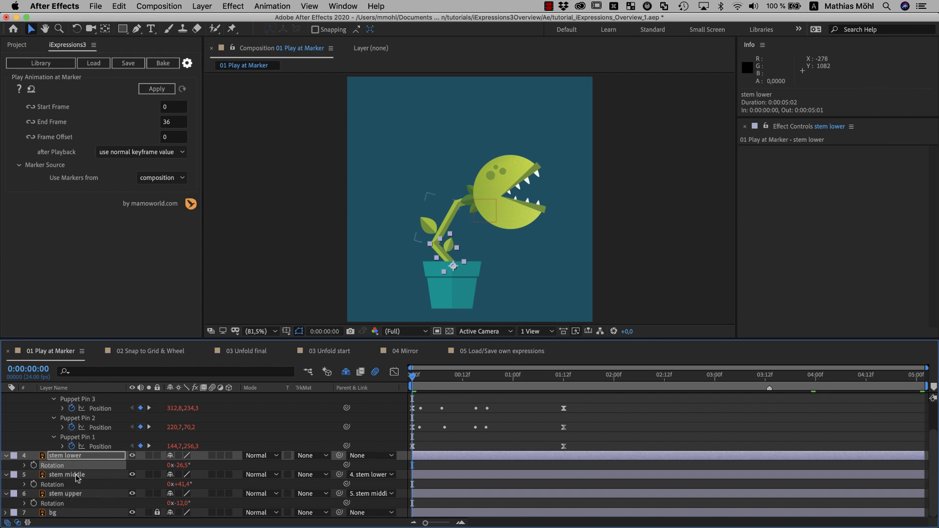
pyautogui.click(25, 466)
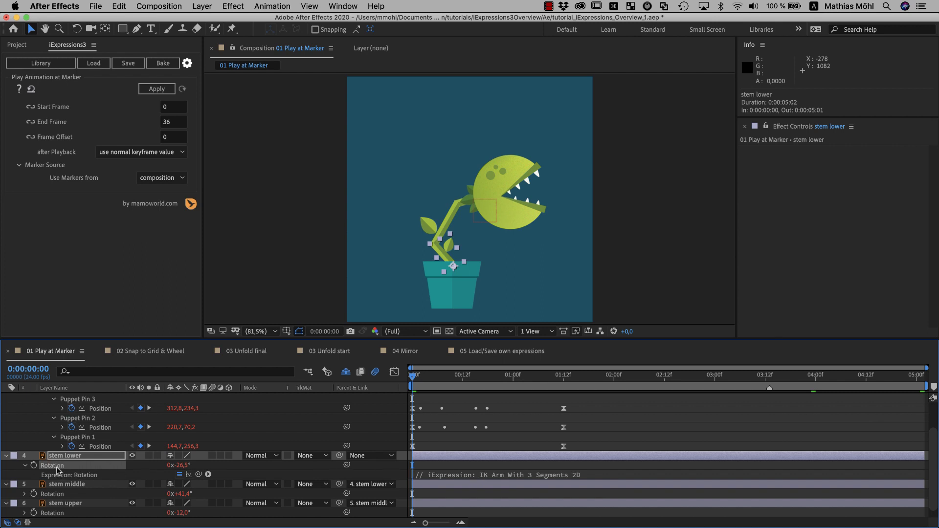
pyautogui.click(94, 64)
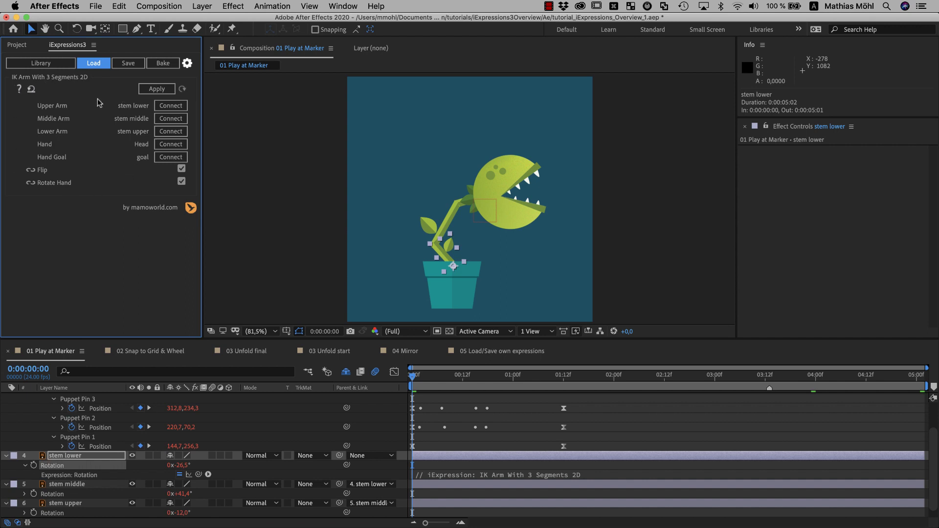
pyautogui.click(102, 409)
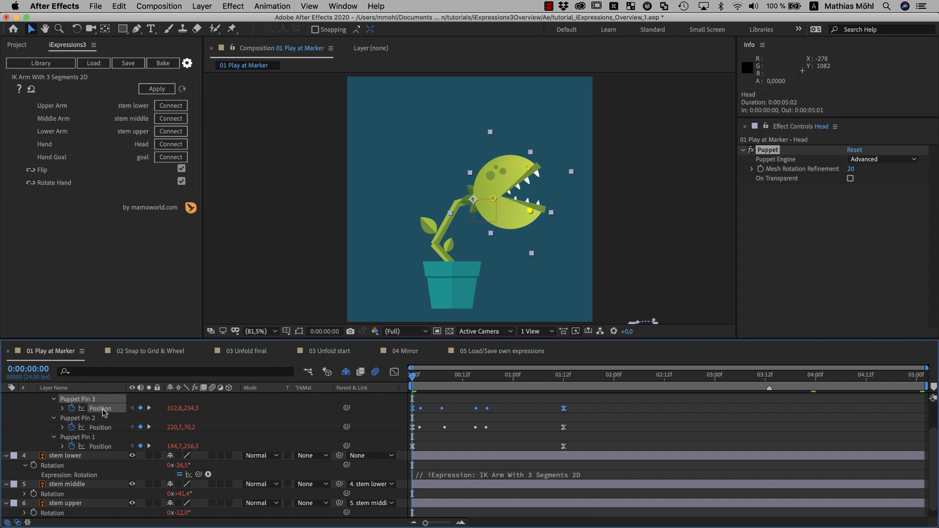
pyautogui.click(93, 64)
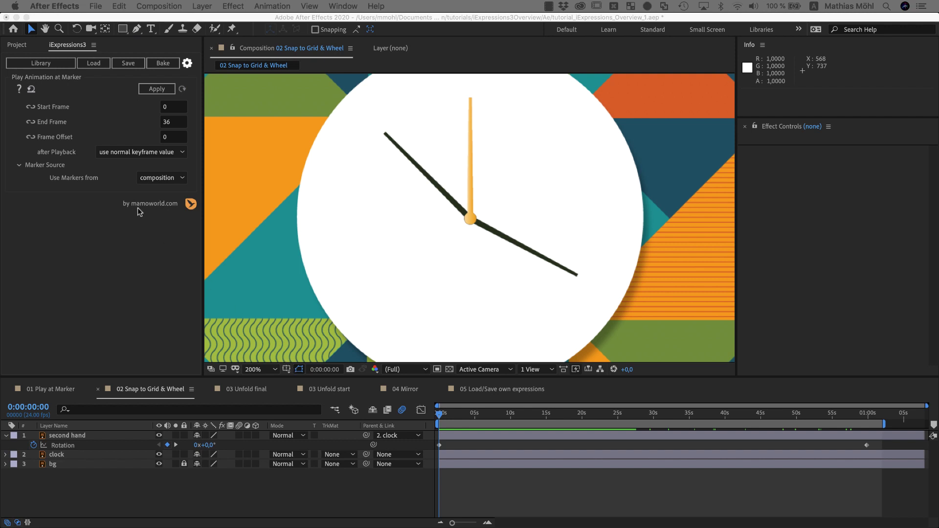
# - Load the Snap to Grid iExpression from the library's Movement Modifier category
pyautogui.click(62, 65)
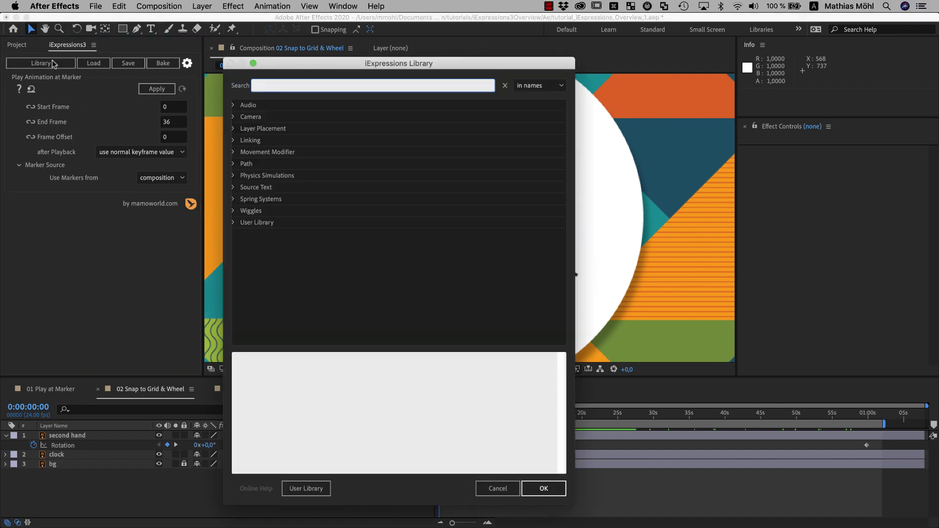
pyautogui.click(232, 153)
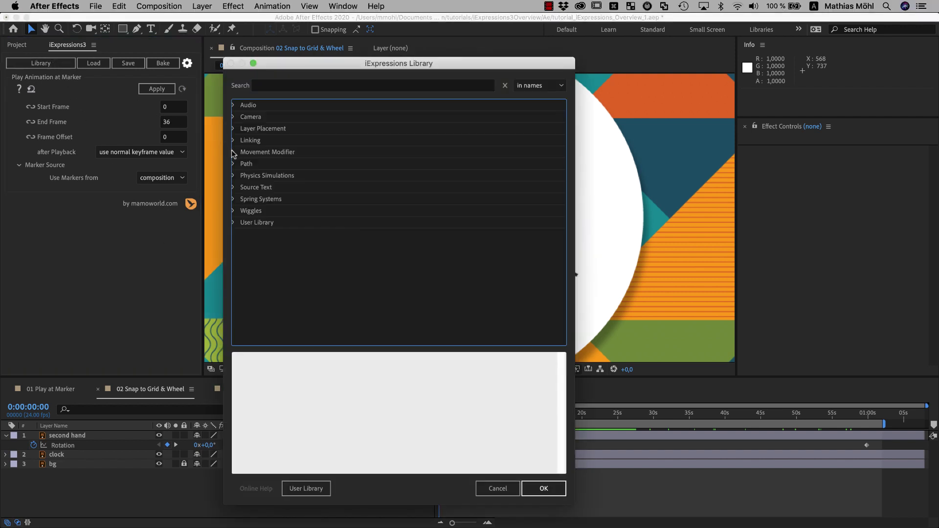
pyautogui.click(234, 153)
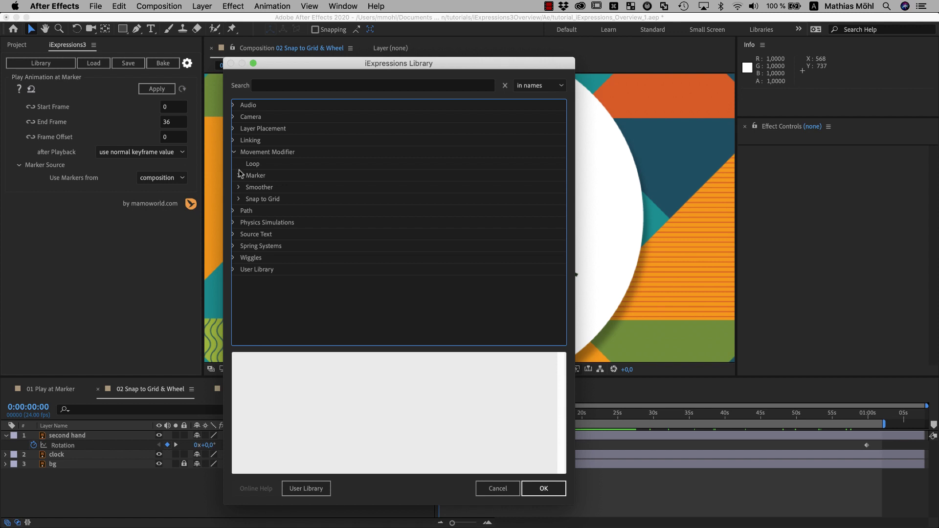
pyautogui.click(239, 199)
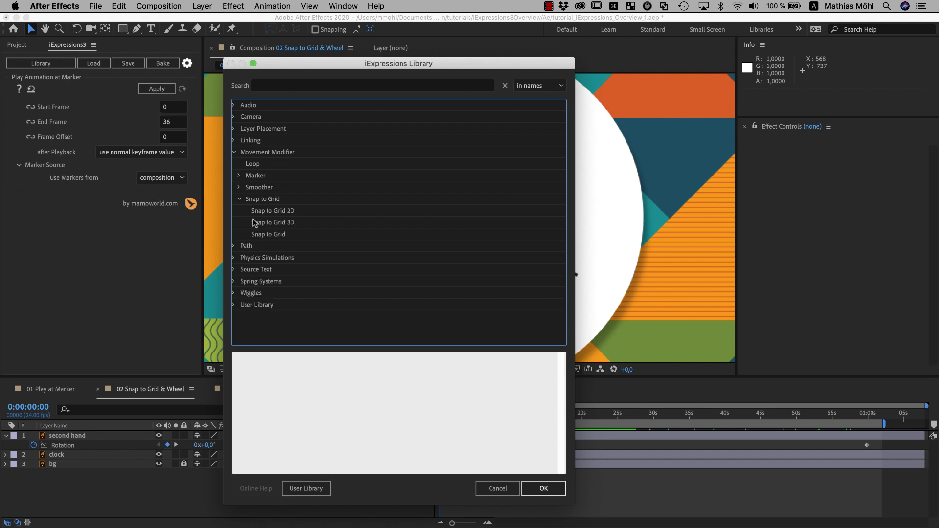
pyautogui.click(267, 239)
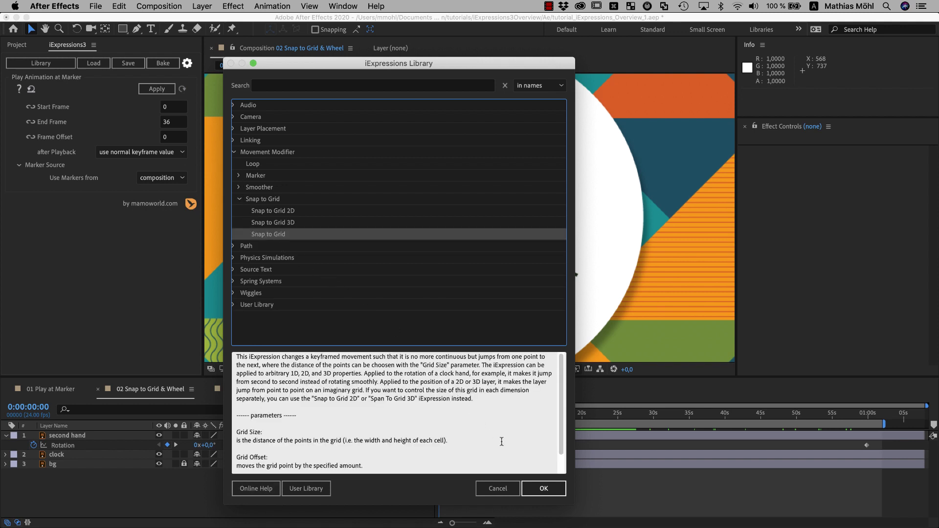
pyautogui.click(543, 488)
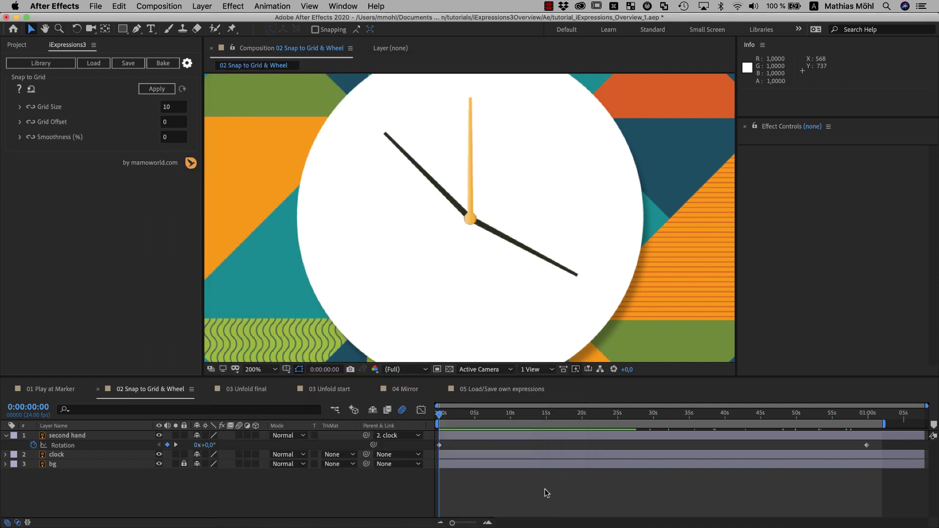
# - Preview the second hand's keyframed rotation from the start of the composition
pyautogui.click(479, 437)
pyautogui.click(437, 415)
pyautogui.press('space')
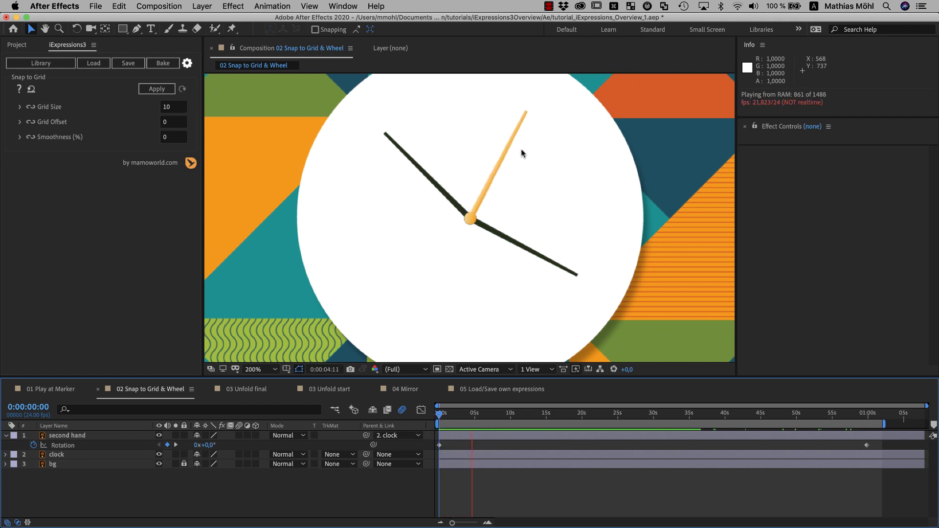
pyautogui.press('space')
# - Set the Snap to Grid iExpression's Grid Size to 360/60
pyautogui.click(173, 107)
pyautogui.write('360/60')
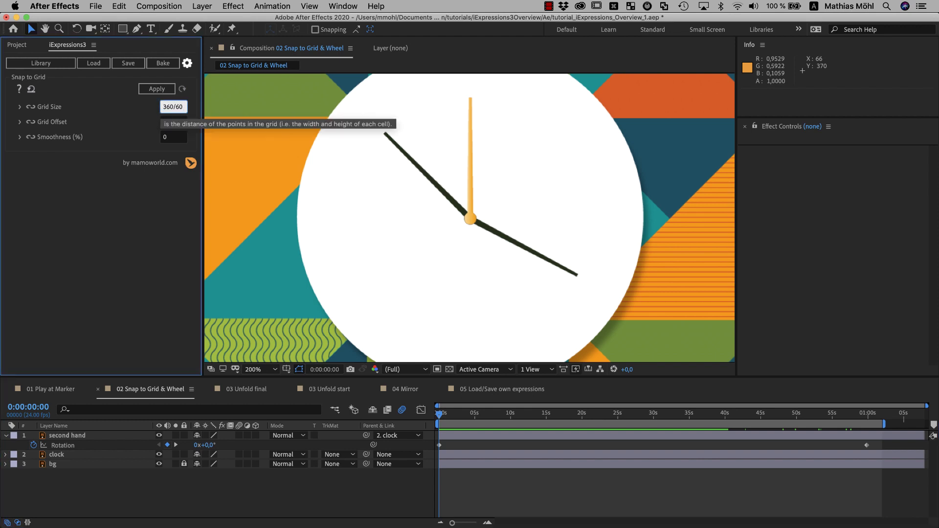
pyautogui.press('Return')
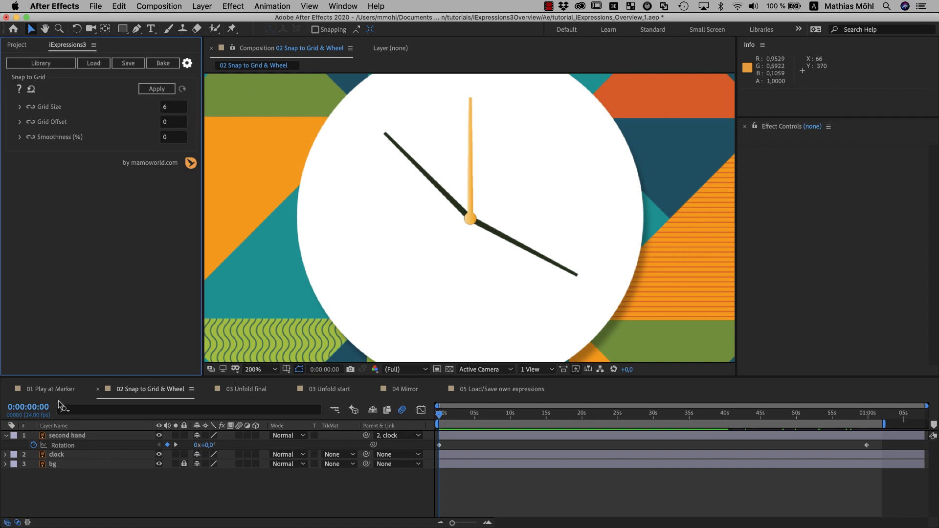
# - Apply the Snap to Grid iExpression to the second hand's Rotation and preview the stepped movement
pyautogui.click(61, 446)
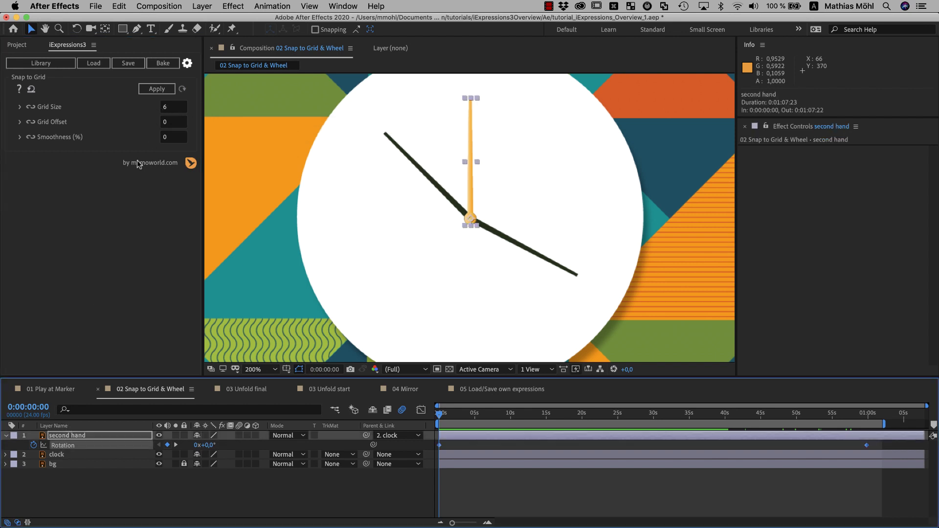
pyautogui.click(157, 90)
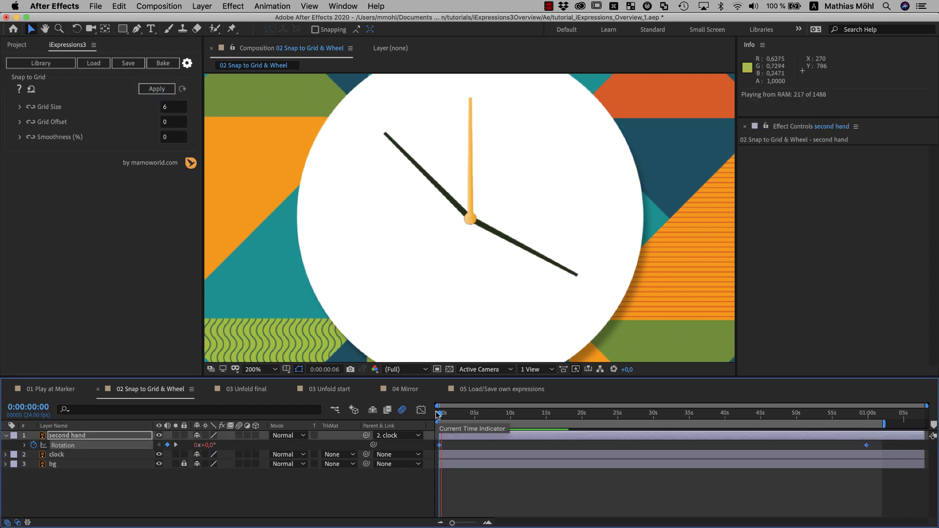
pyautogui.press('space')
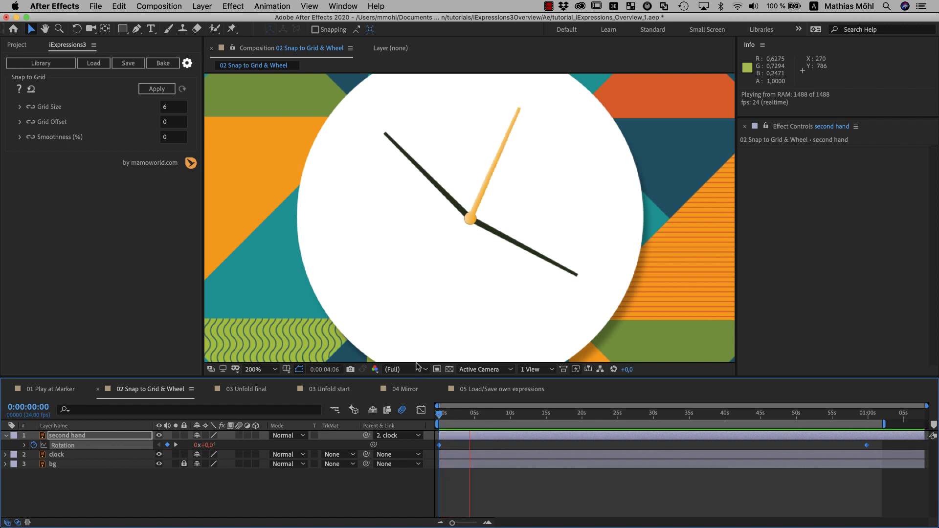
pyautogui.click(163, 222)
# - Reapply Snap to Grid to the second hand's Rotation with a Smoothness of about 20% and preview it
pyautogui.click(19, 137)
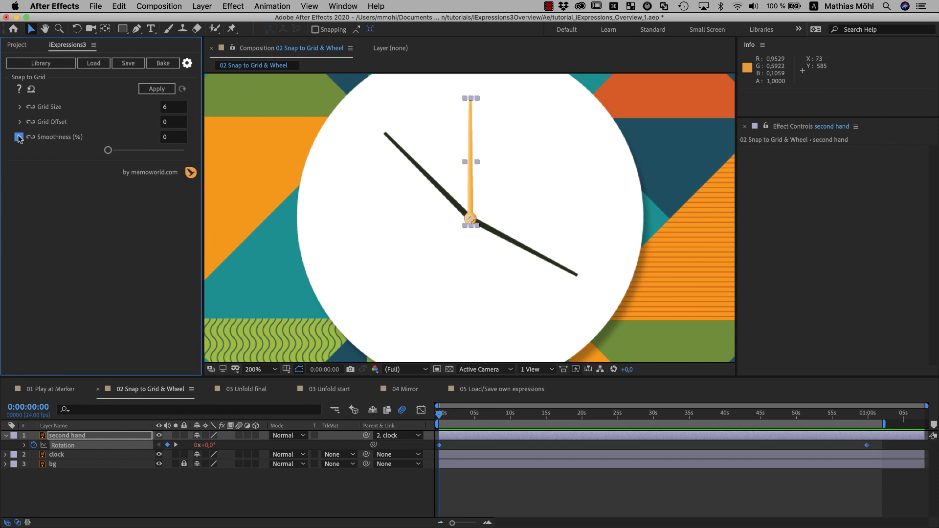
pyautogui.moveTo(101, 147); pyautogui.dragTo(128, 145)
pyautogui.click(157, 90)
pyautogui.press('space')
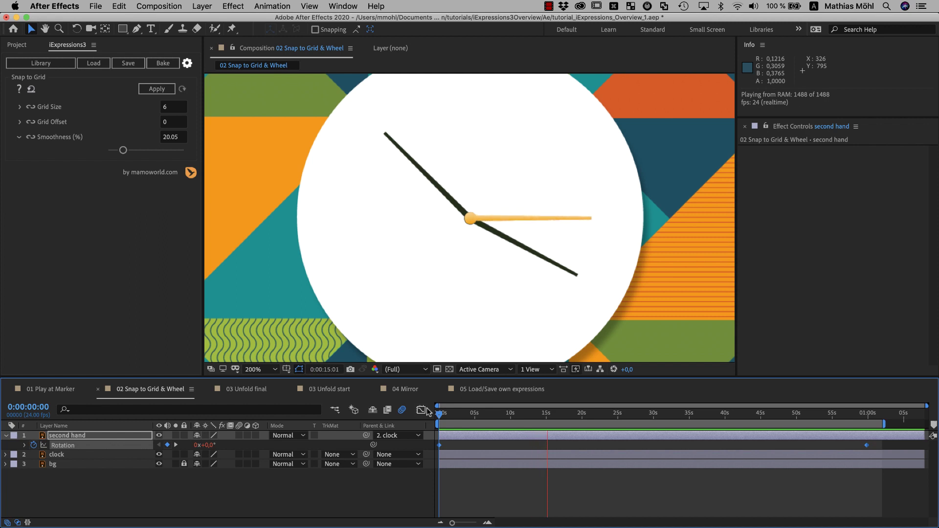
pyautogui.press('space')
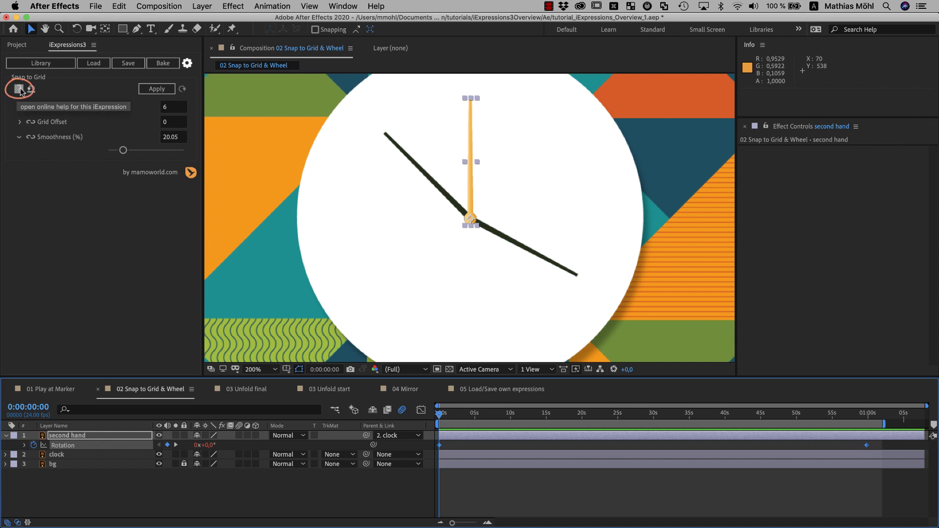
# - Open the online help for Snap to Grid from the iExpressions library and read through its examples in Chrome
pyautogui.click(42, 65)
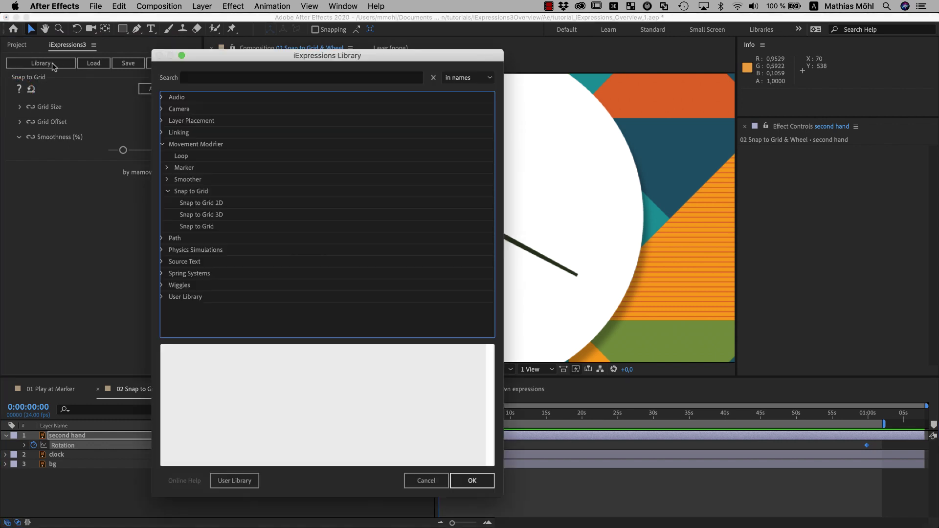
pyautogui.click(195, 226)
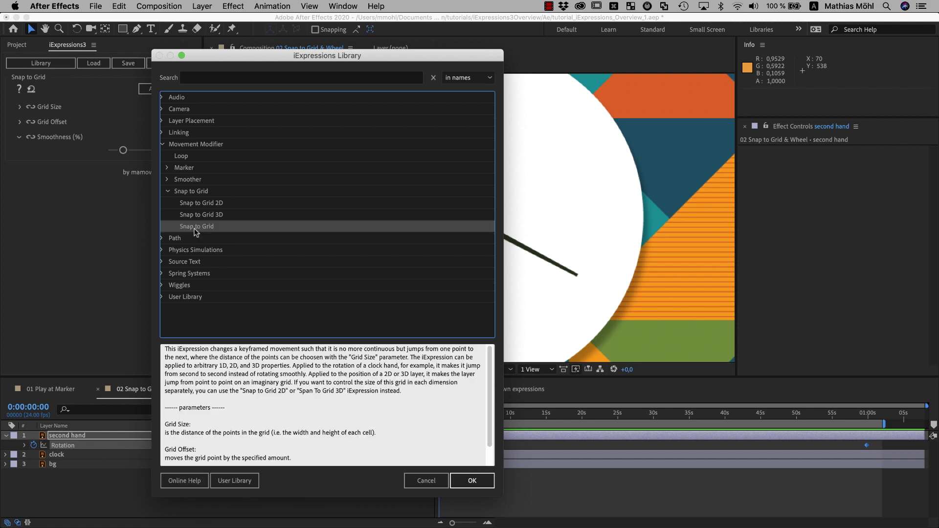
pyautogui.click(198, 482)
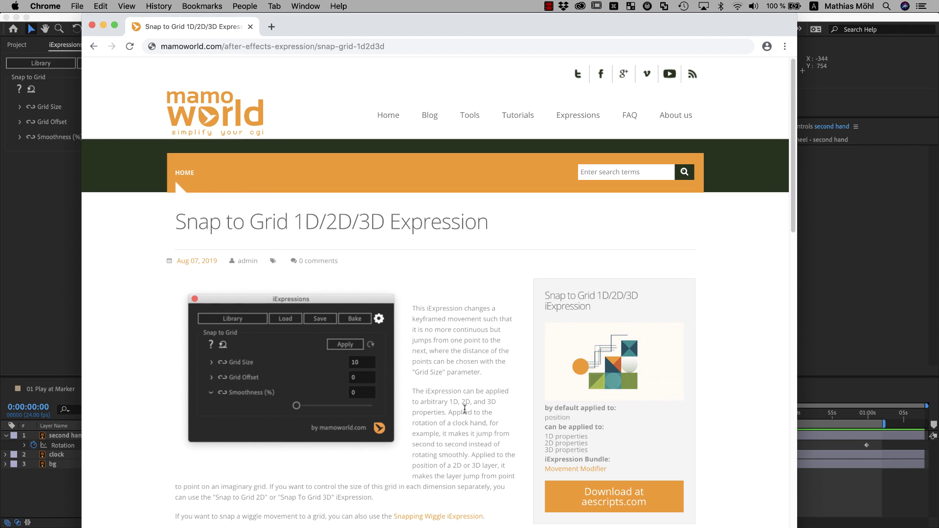
pyautogui.scroll(-7, 467, 392)
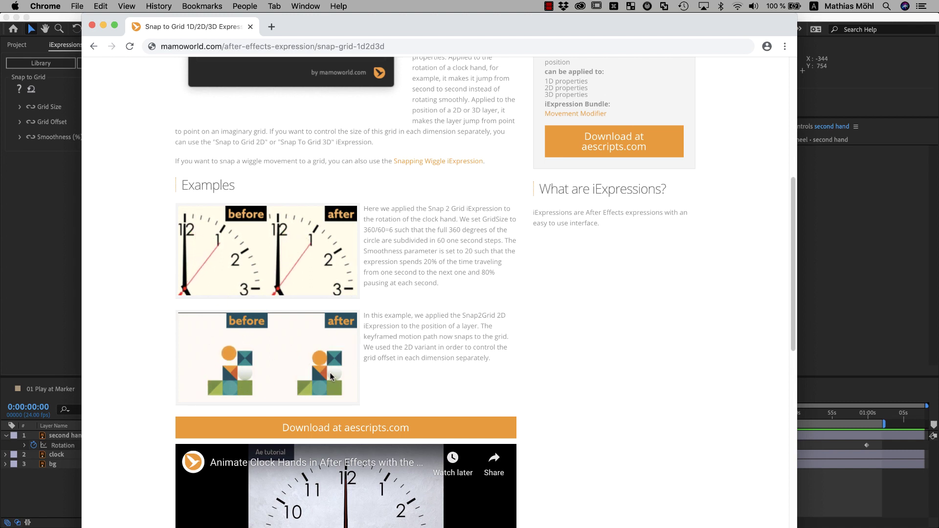
pyautogui.scroll(-5, 330, 377)
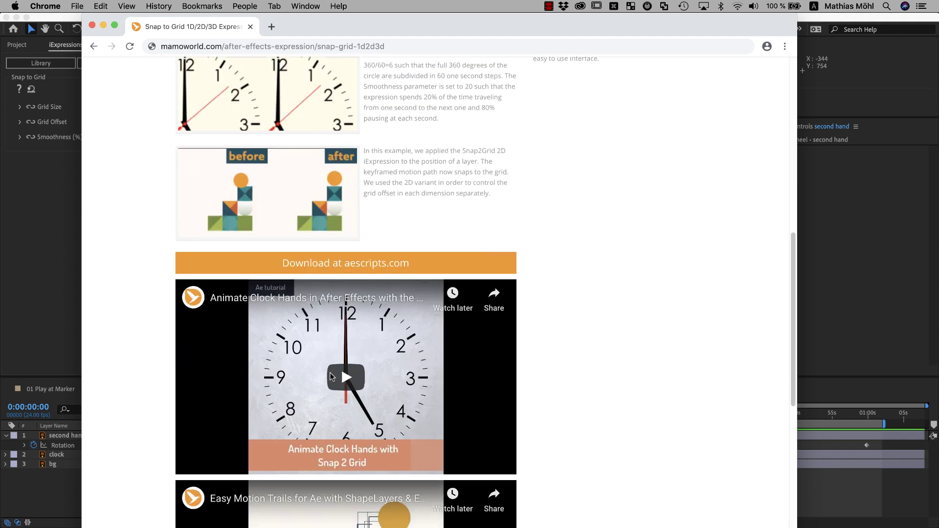
pyautogui.scroll(-5, 330, 377)
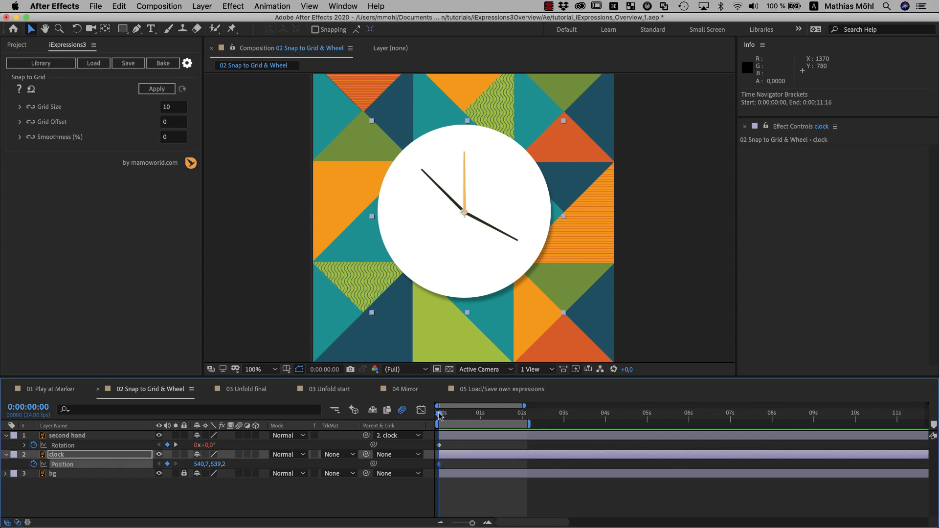
# - Keyframe the clock's Position about 950 px to the right at about 1.5 seconds and return to the start
pyautogui.click(504, 413)
pyautogui.moveTo(446, 238); pyautogui.dragTo(726, 242)
pyautogui.click(439, 413)
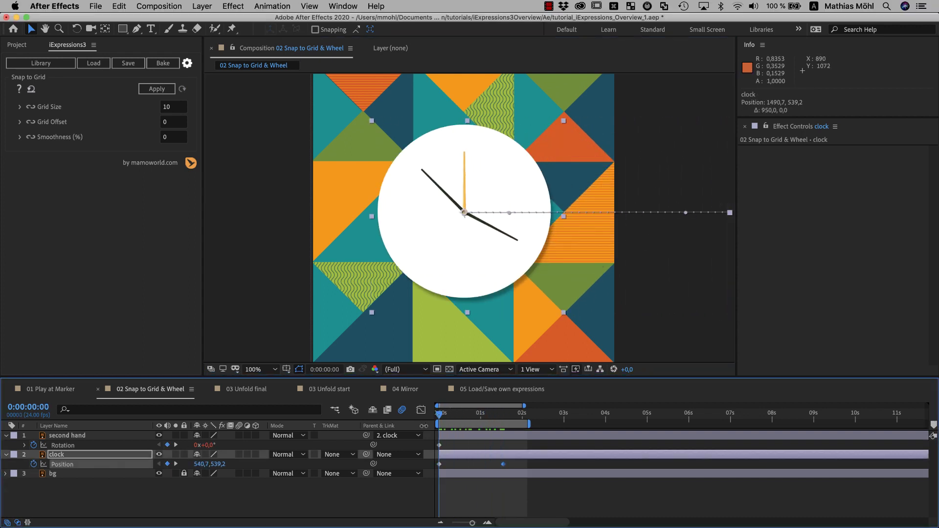
# - Search the iExpressions library for wheel and load Rotating Wheel Linear Motion
pyautogui.click(49, 63)
pyautogui.write('wheel')
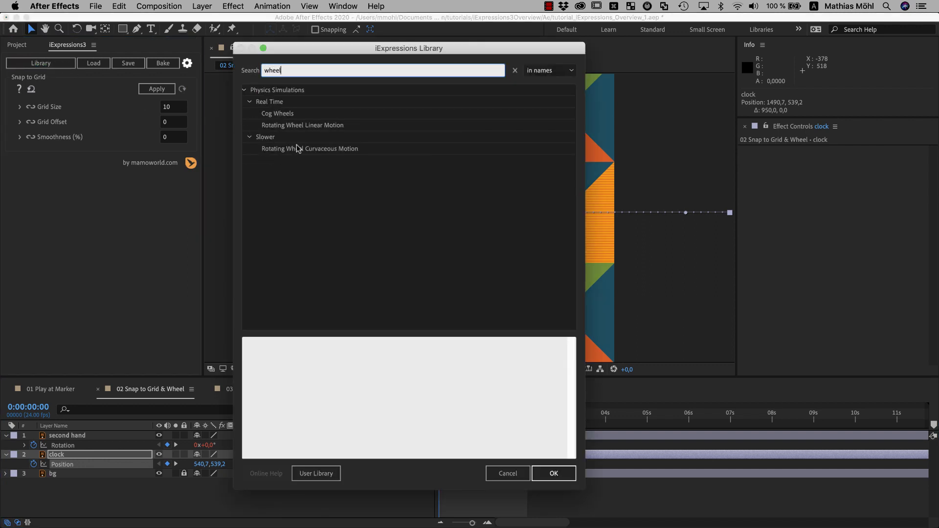
pyautogui.click(307, 126)
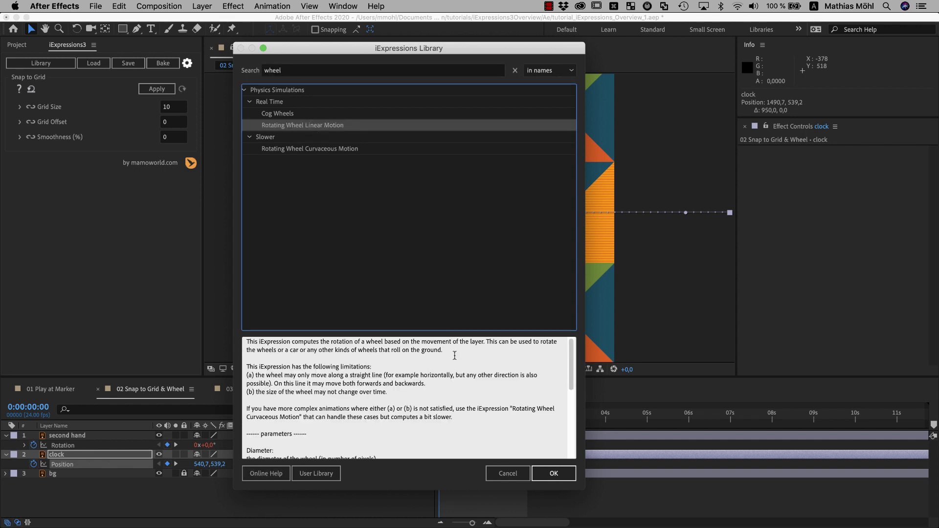
pyautogui.click(538, 472)
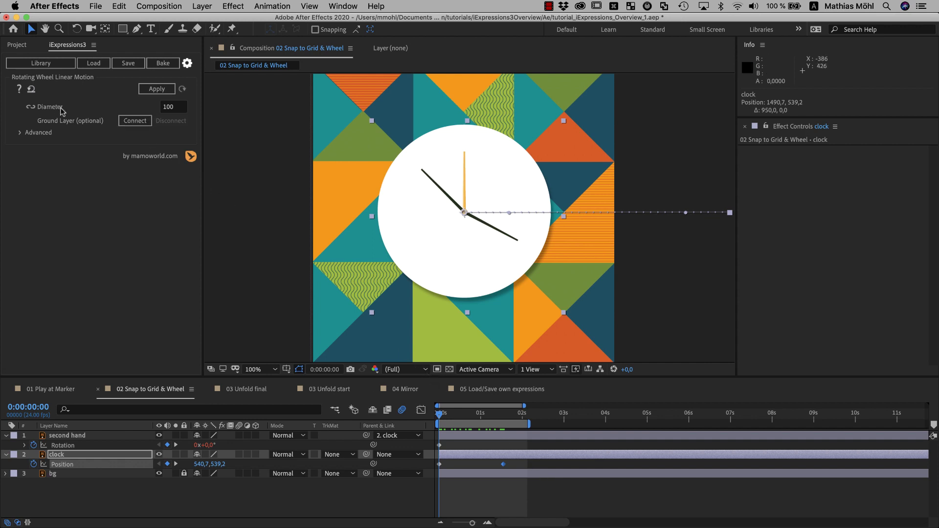
# - Set the wheel Diameter to 620 and apply the Rotating Wheel Linear Motion iExpression to the clock layer
pyautogui.click(177, 106)
pyautogui.write('6')
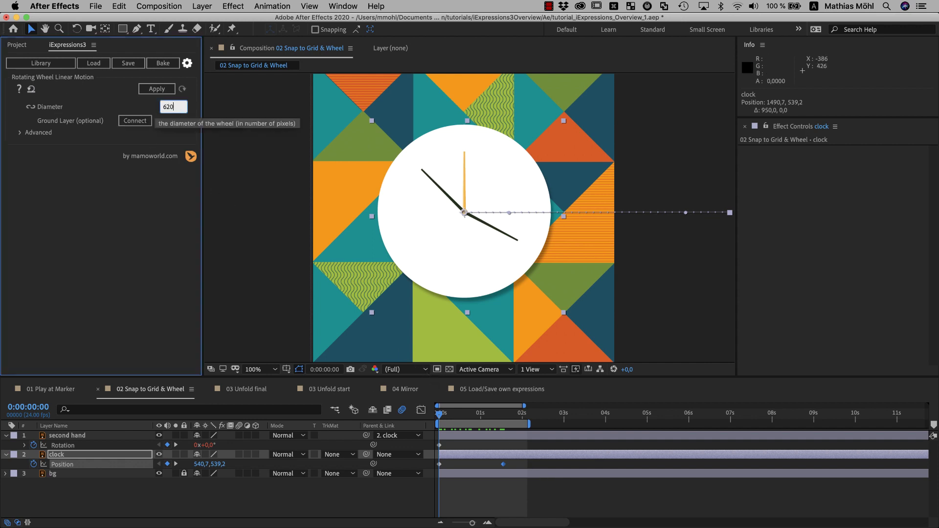
pyautogui.write('20')
pyautogui.press('Return')
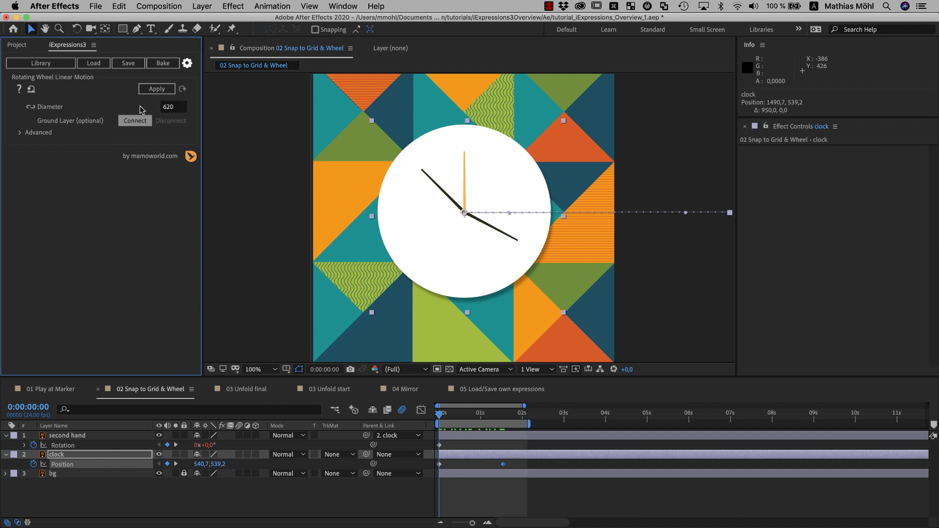
pyautogui.click(67, 455)
pyautogui.click(159, 90)
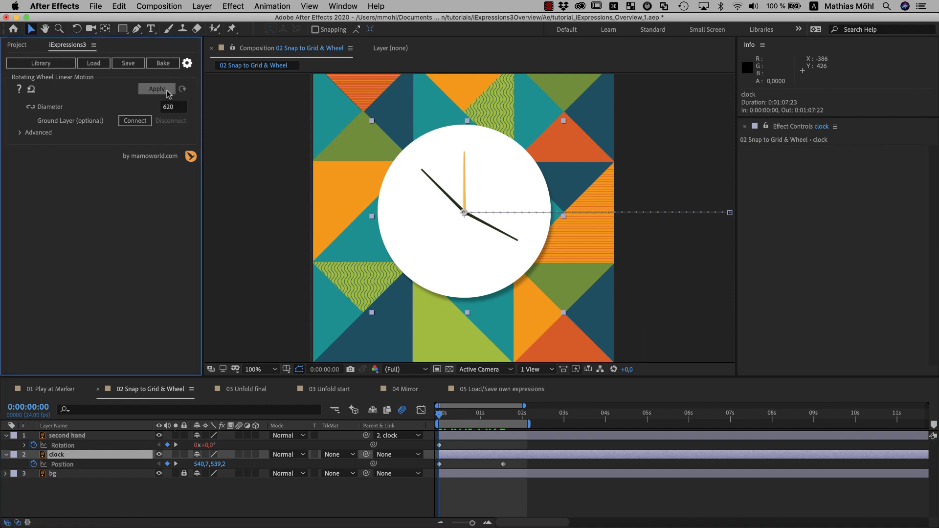
# - Preview the rolling clock animation and reveal the iExpression on the clock layer's Rotation property
pyautogui.press('space')
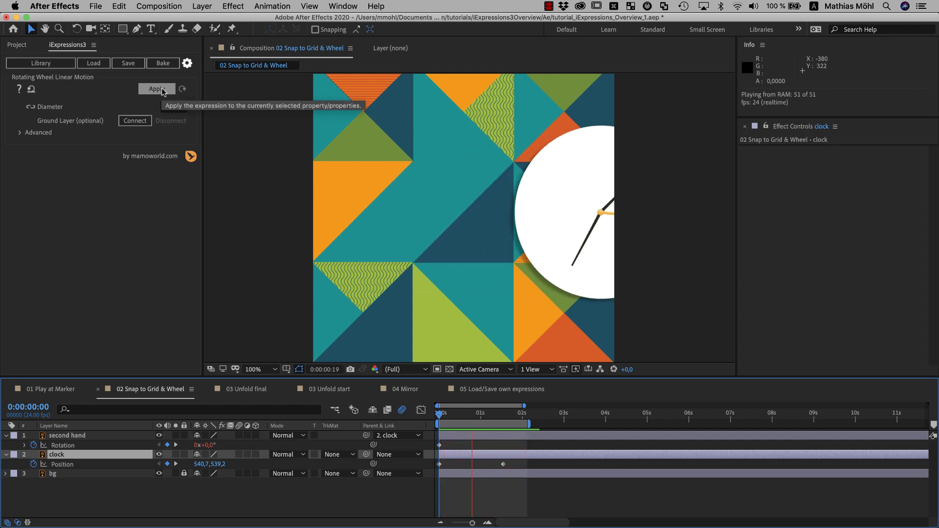
pyautogui.press('space')
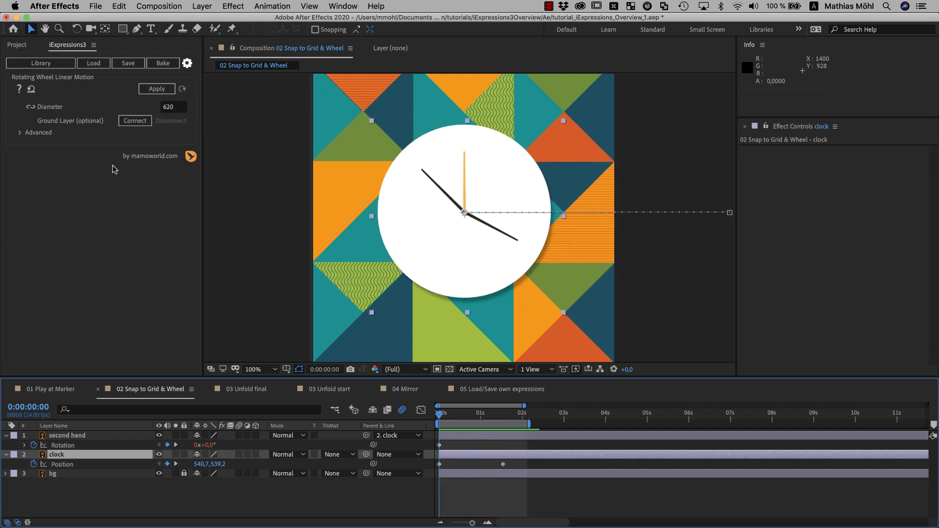
pyautogui.click(78, 454)
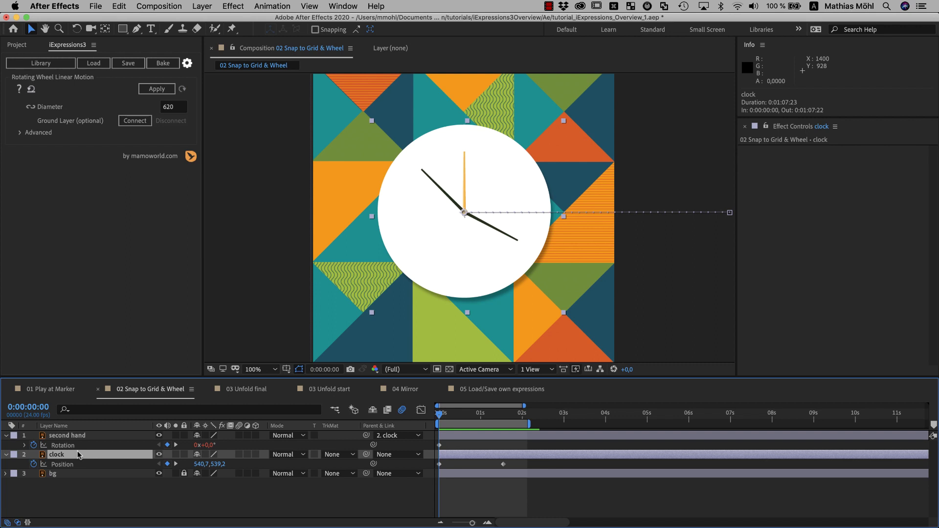
pyautogui.hotkey('shift', 'r')
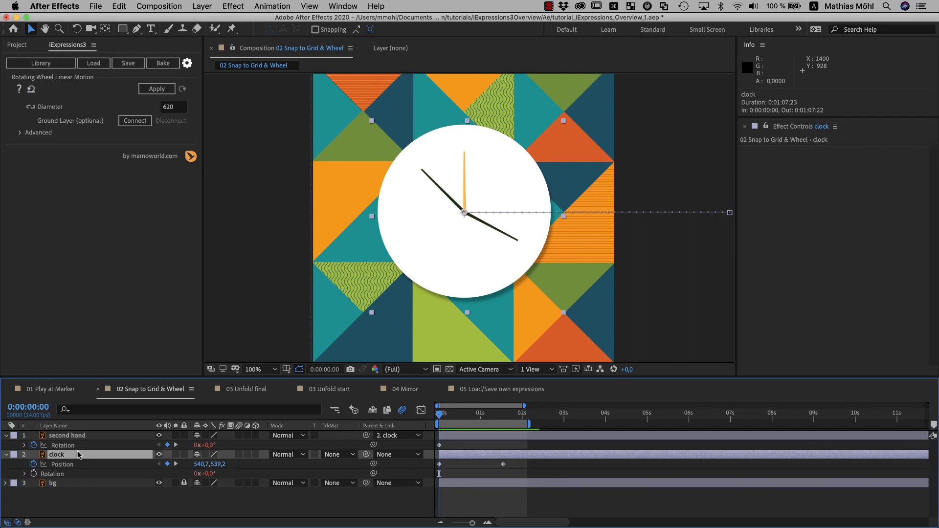
pyautogui.click(25, 474)
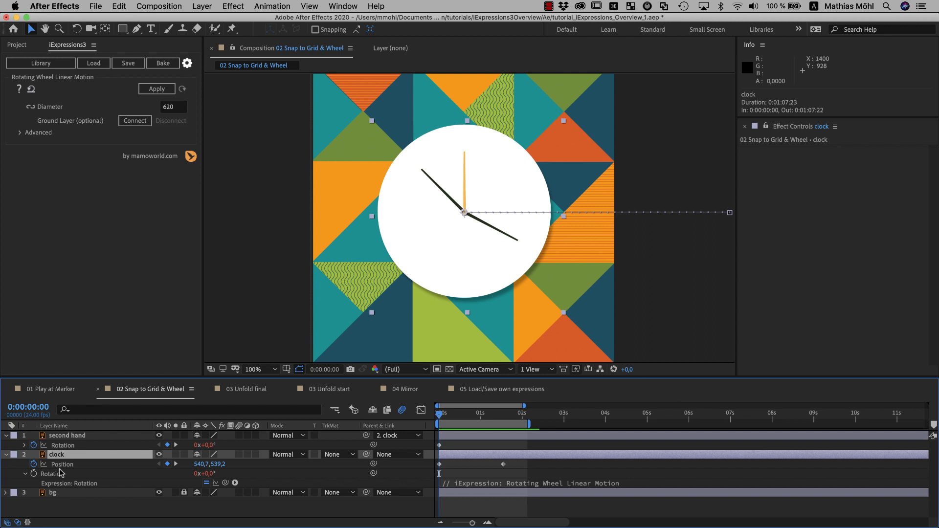
pyautogui.press('super+alt+2')
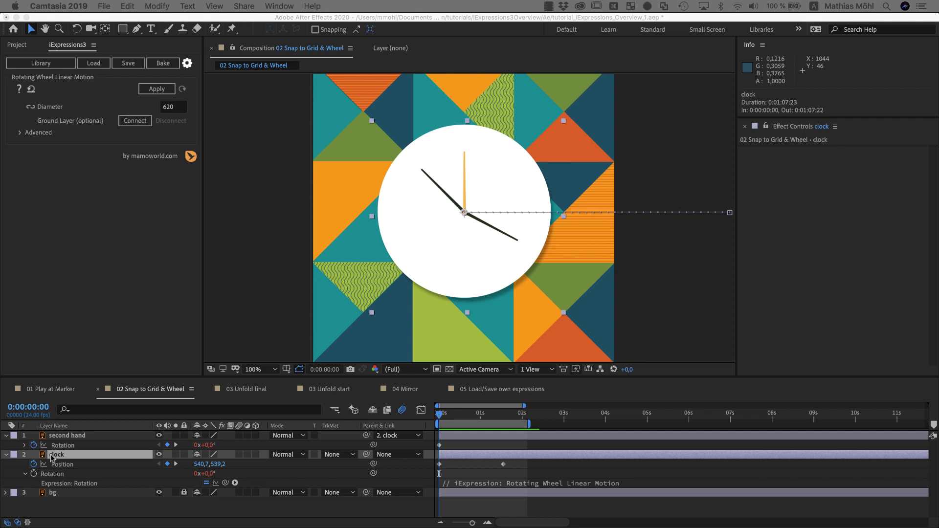
# - Apply Easy Ease to the clock's Position keyframes, add an intermediate keyframe shifting the clock left to about X 321, and preview the roll
pyautogui.click(516, 465)
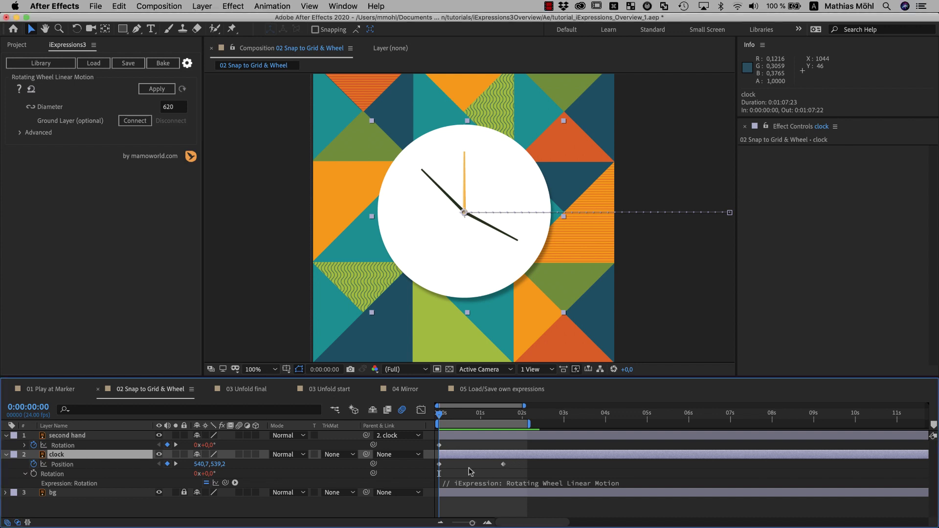
pyautogui.moveTo(517, 462); pyautogui.dragTo(465, 471)
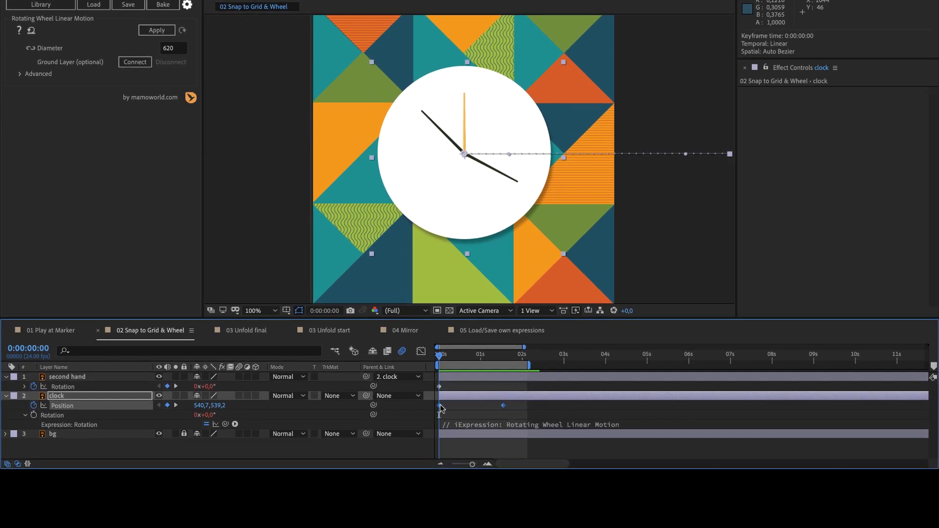
pyautogui.rightClick(439, 463)
pyautogui.moveTo(489, 527)
pyautogui.click(591, 443)
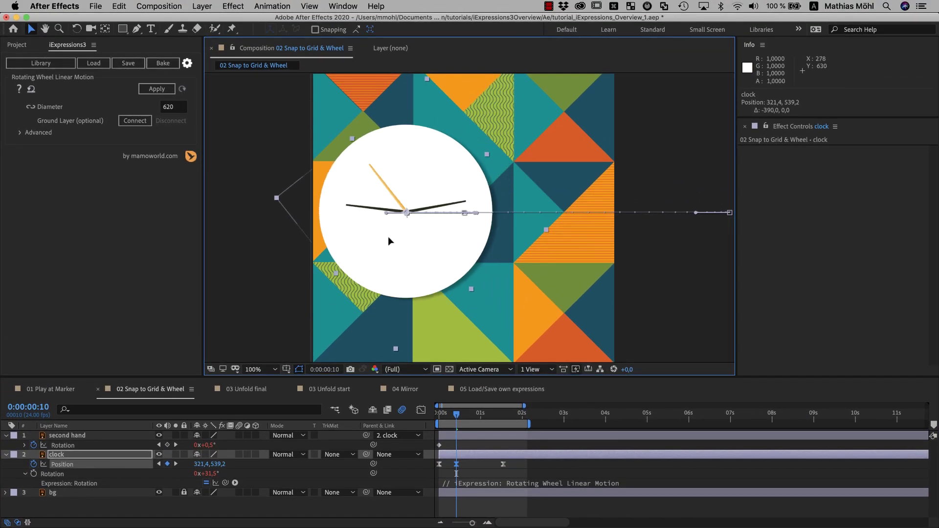
pyautogui.press('space')
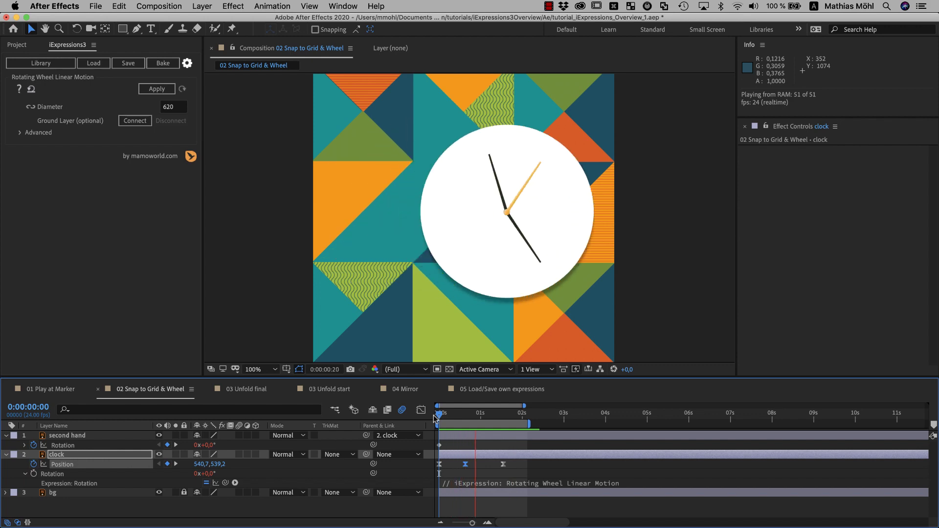
pyautogui.press('space')
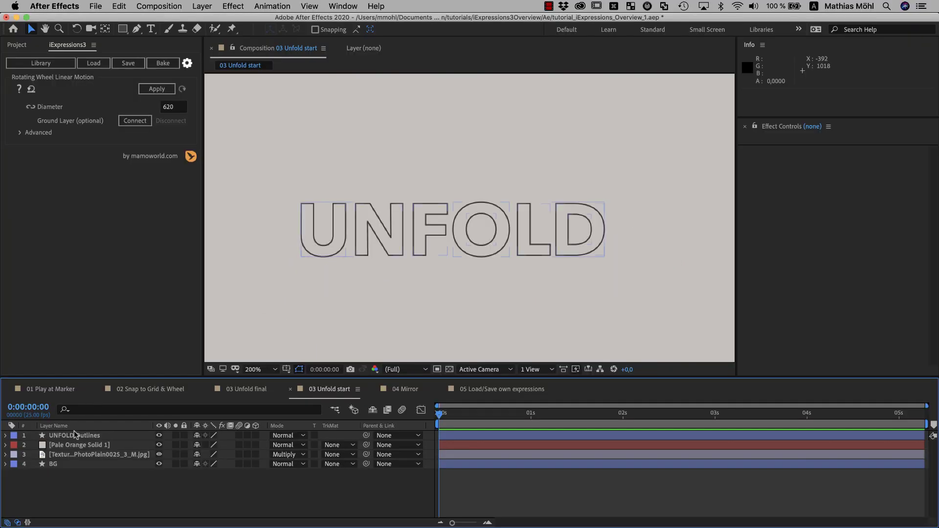
pyautogui.click(83, 435)
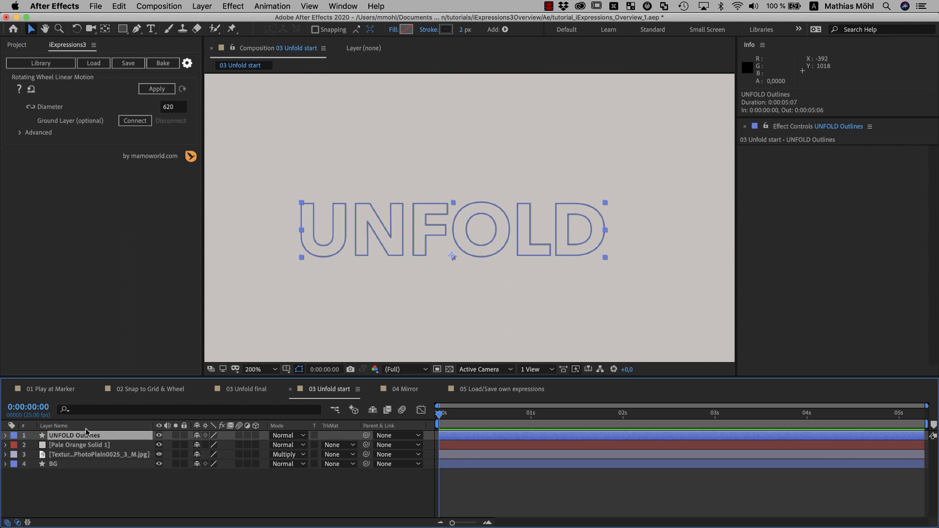
pyautogui.click(111, 473)
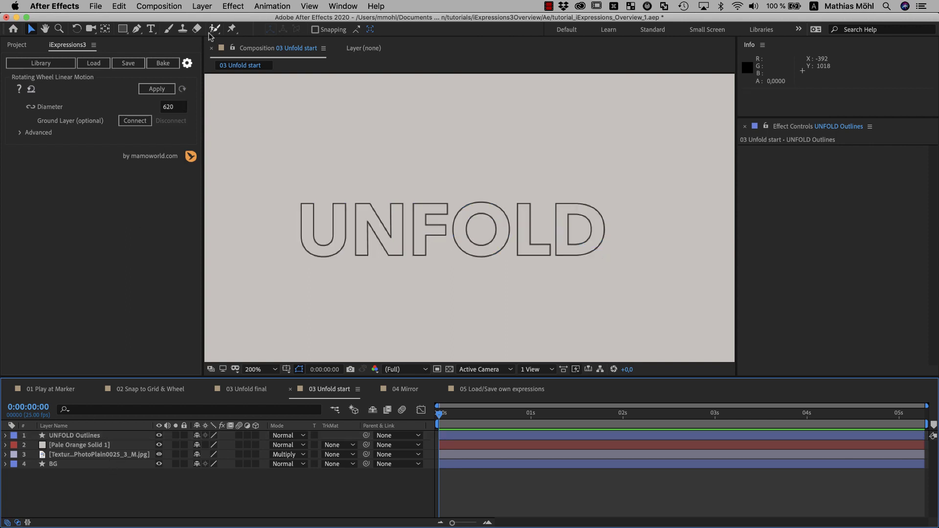
pyautogui.click(202, 6)
pyautogui.moveTo(215, 323)
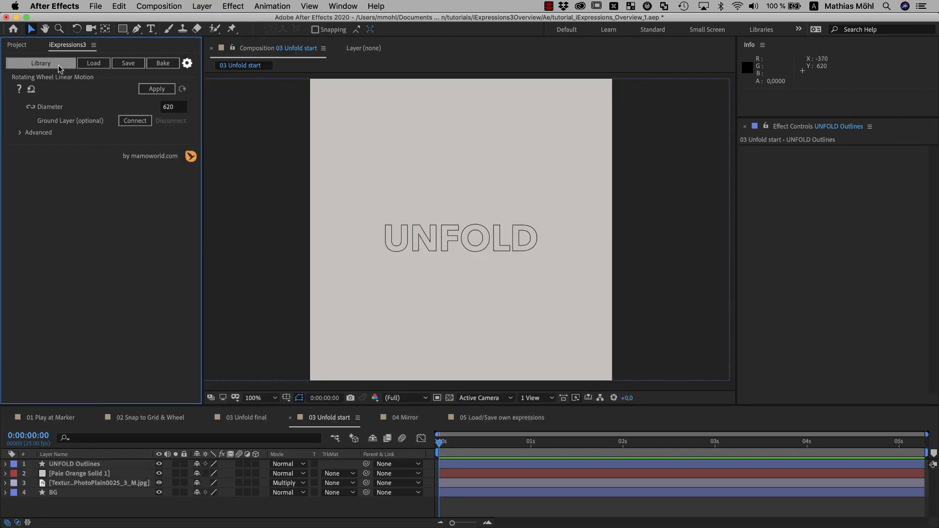
# - Browse the Path Create expressions in the iExpressions library and read the online help for Trail
pyautogui.click(58, 66)
pyautogui.click(213, 158)
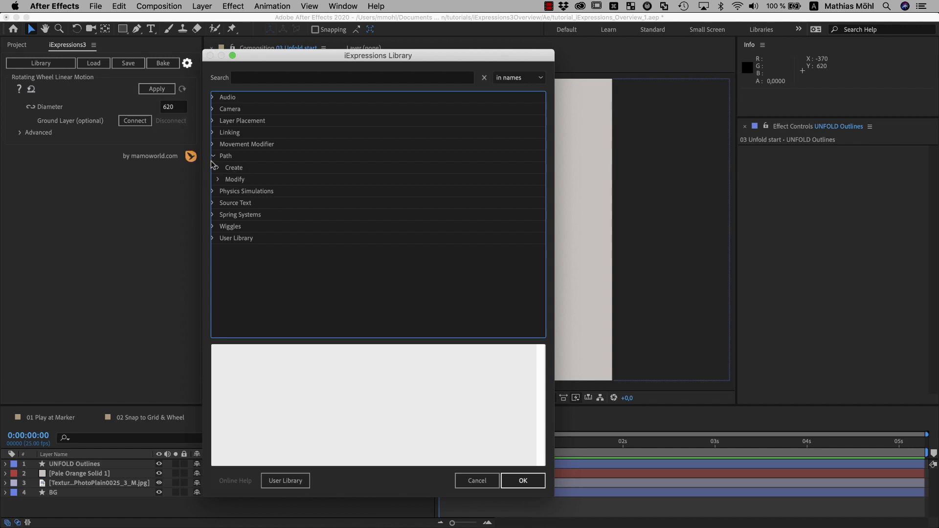
pyautogui.click(218, 168)
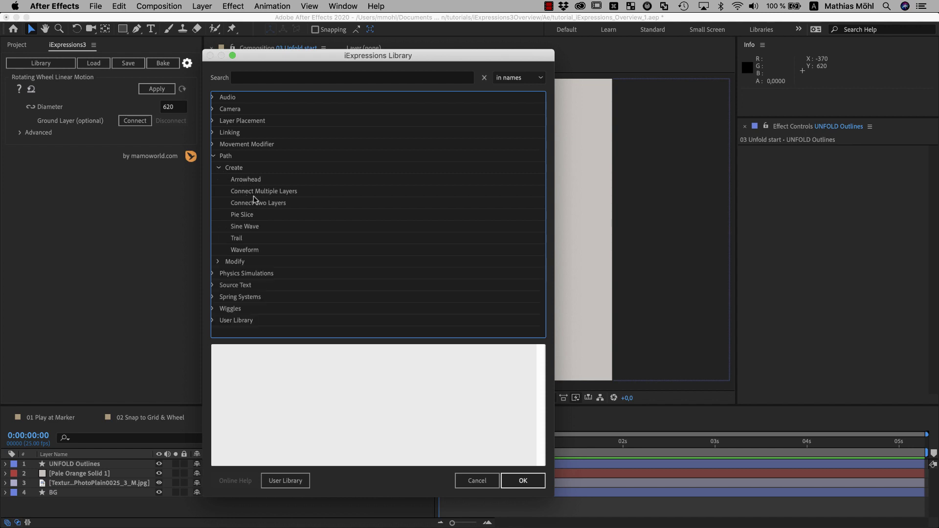
pyautogui.click(254, 227)
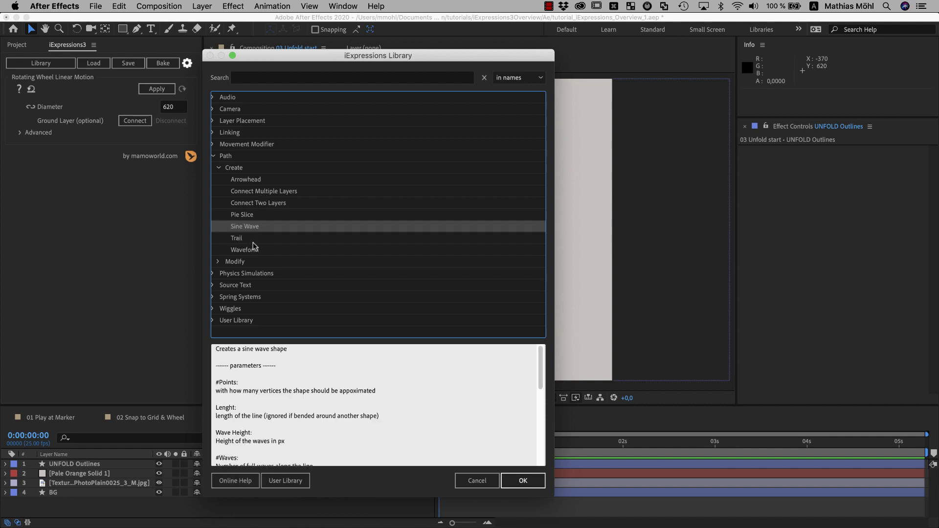
pyautogui.click(235, 480)
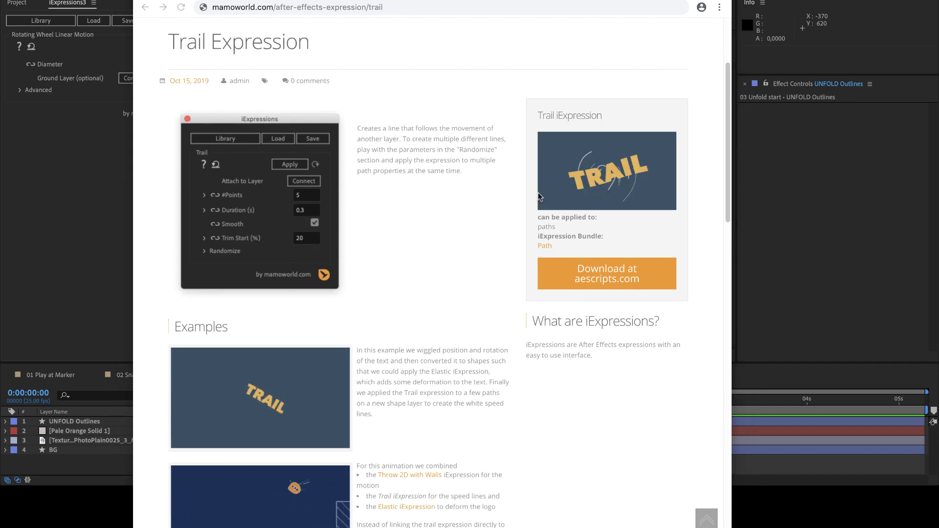
pyautogui.scroll(-5, 452, 378)
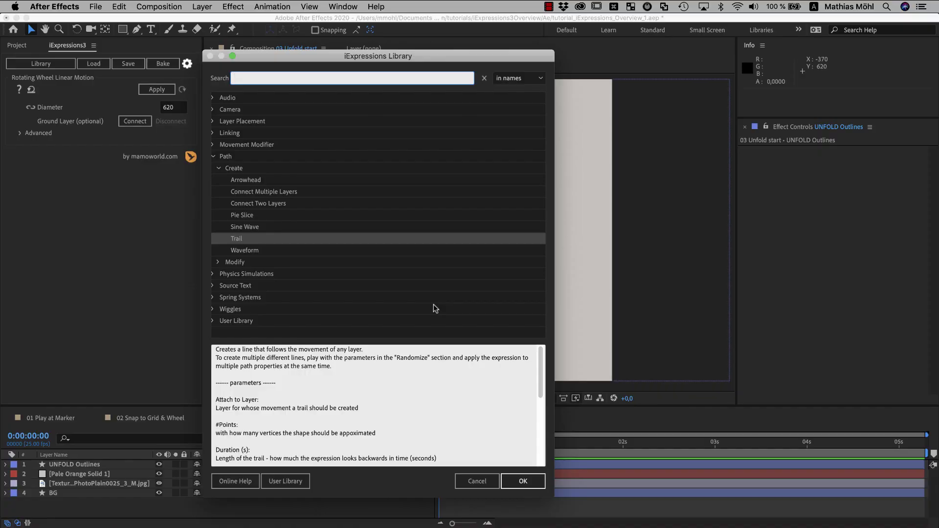
# - Load the Unfold iExpression from the Path Modify category of the library
pyautogui.click(218, 264)
pyautogui.click(218, 264)
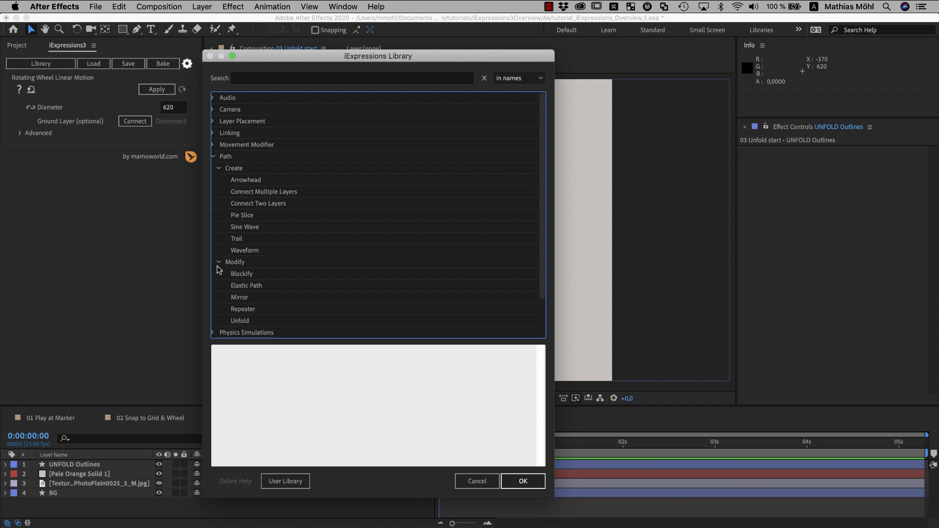
pyautogui.click(240, 321)
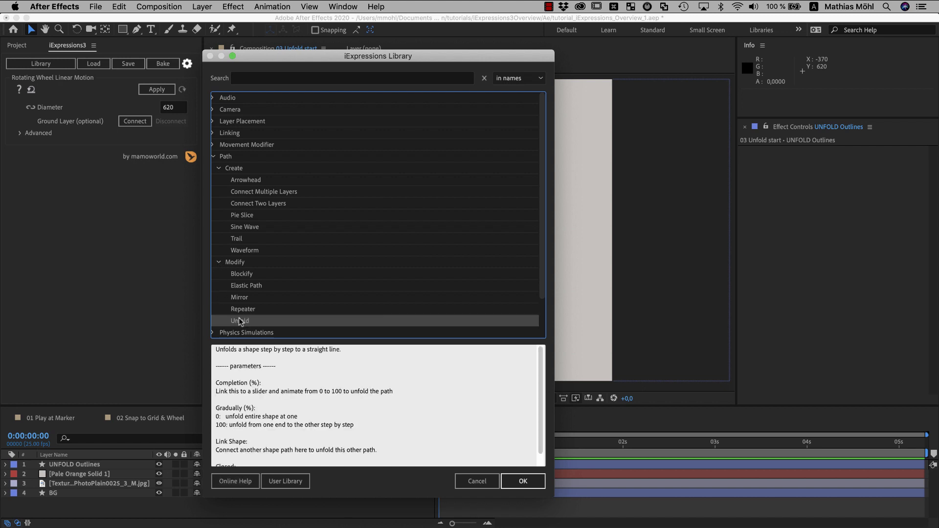
pyautogui.click(512, 481)
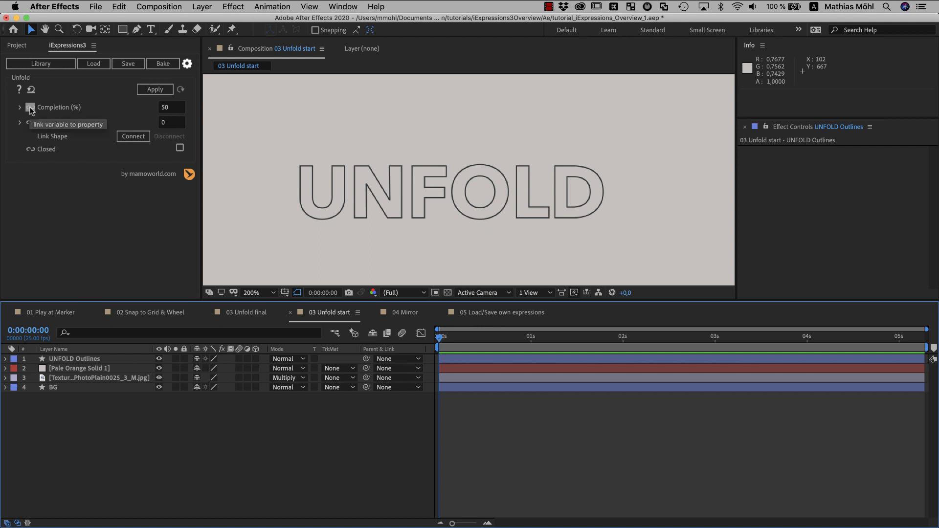
# - Link Unfold's Completion (%) to a newly created slider control on the UNFOLD Outlines layer and reveal that slider in the timeline
pyautogui.click(61, 361)
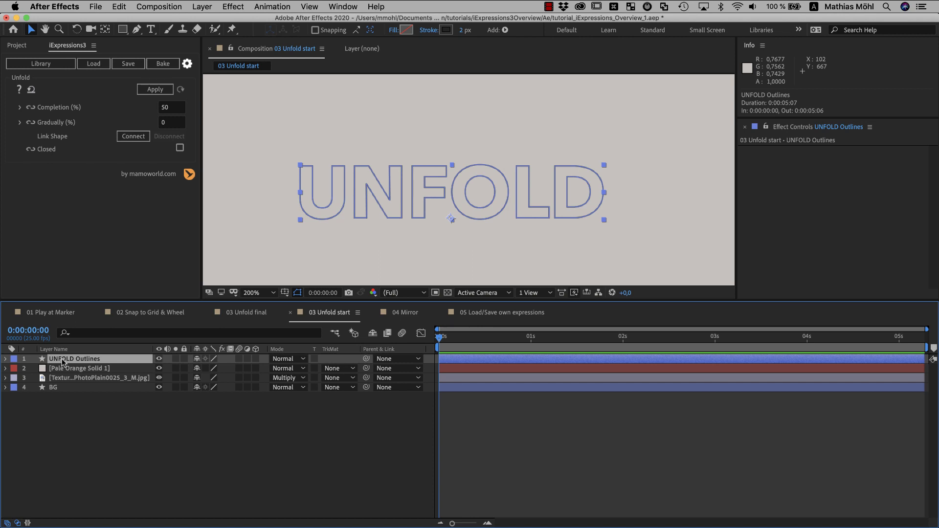
pyautogui.click(30, 108)
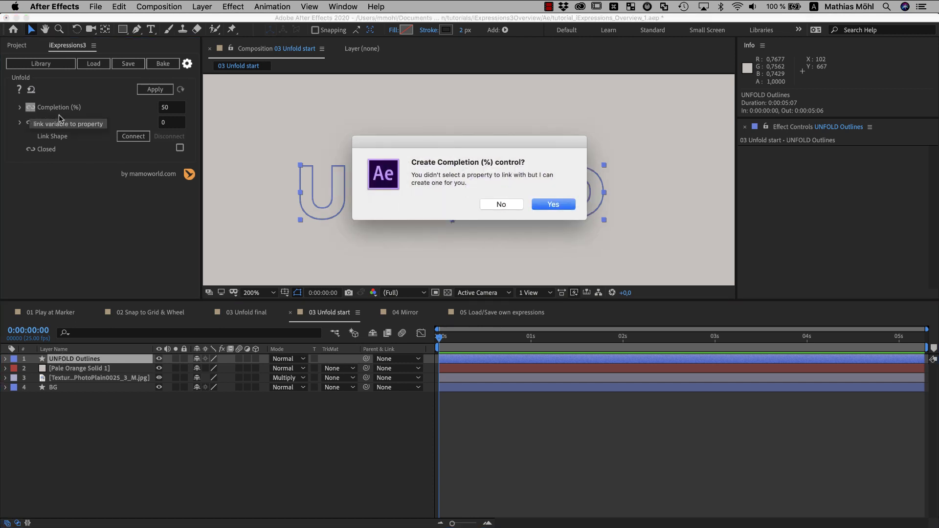
pyautogui.click(551, 205)
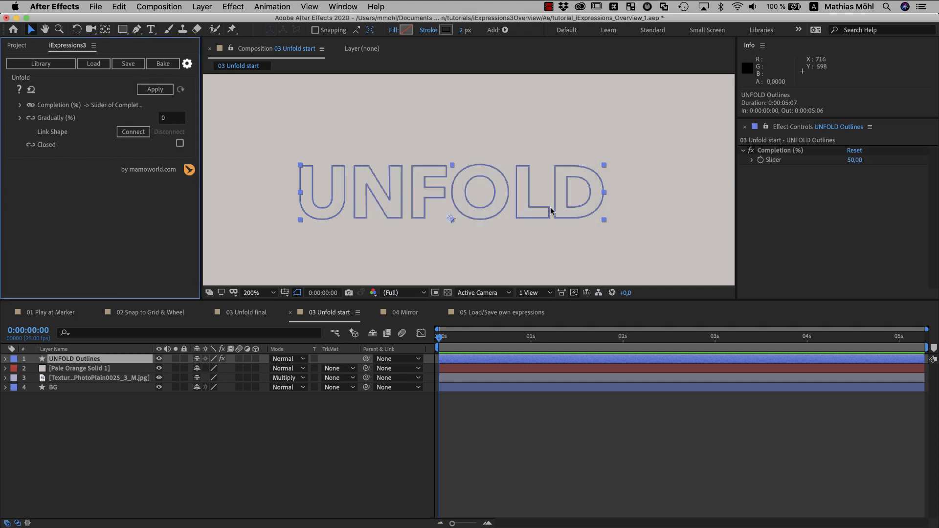
pyautogui.click(6, 359)
pyautogui.click(14, 378)
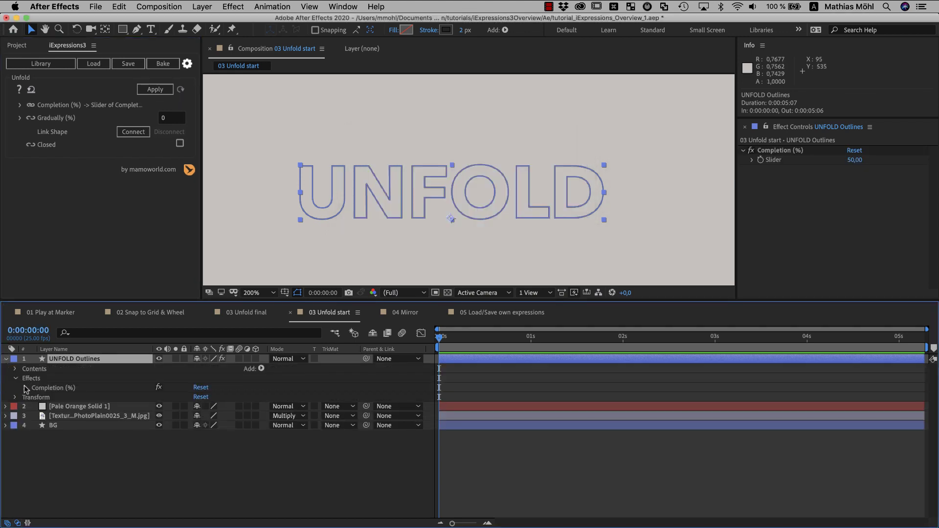
pyautogui.click(25, 388)
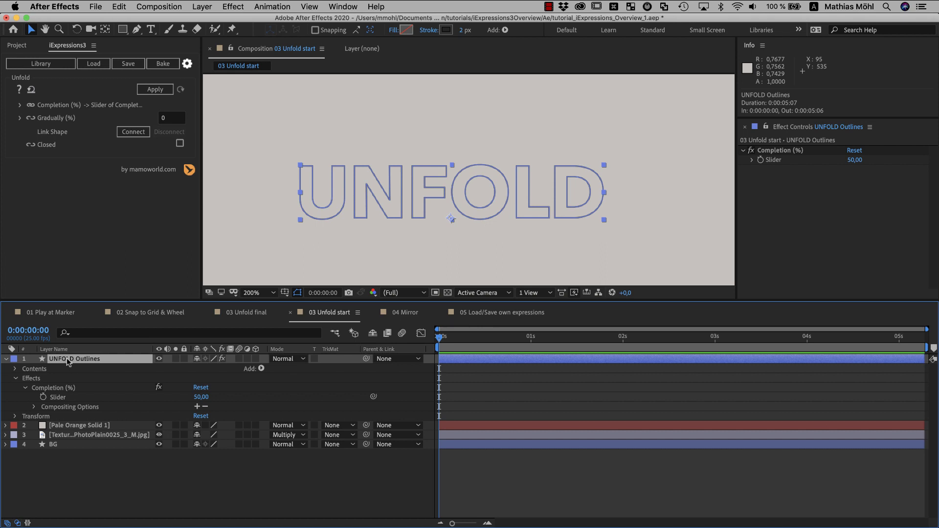
# - Filter the UNFOLD Outlines properties by path, select all the letter paths and enable automatic reapplying of the Unfold iExpression on them
pyautogui.press('super+f')
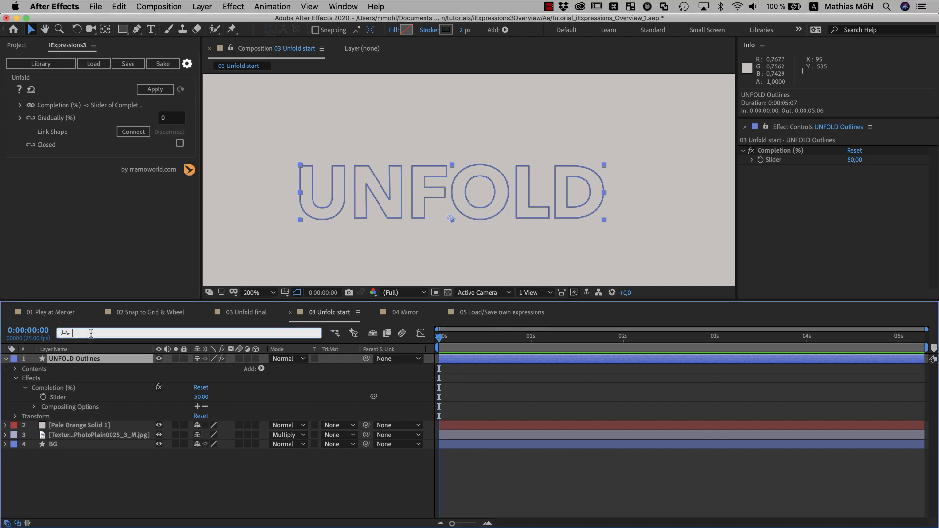
pyautogui.write('path')
pyautogui.moveTo(38, 392)
pyautogui.mouseDown()
pyautogui.moveTo(73, 410)
pyautogui.moveTo(93, 513)
pyautogui.moveTo(93, 477)
pyautogui.mouseUp()
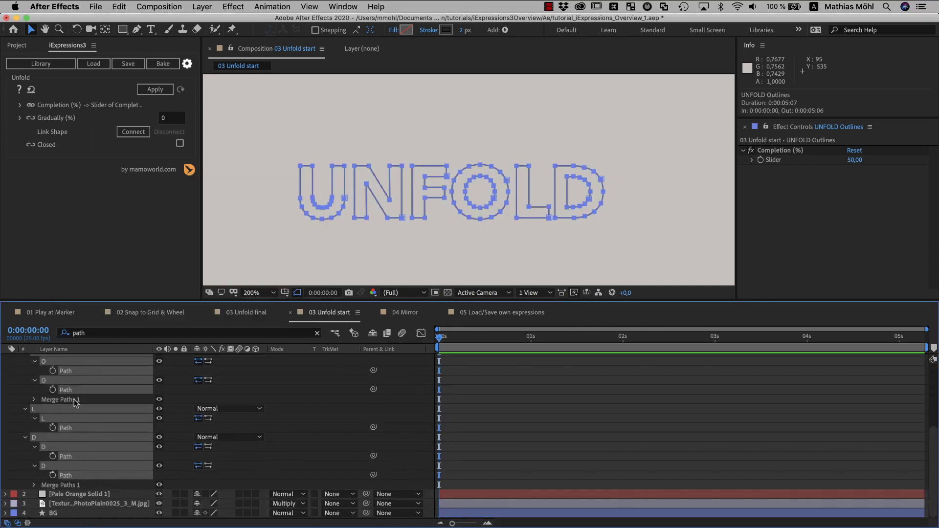
pyautogui.scroll(5, 74, 416)
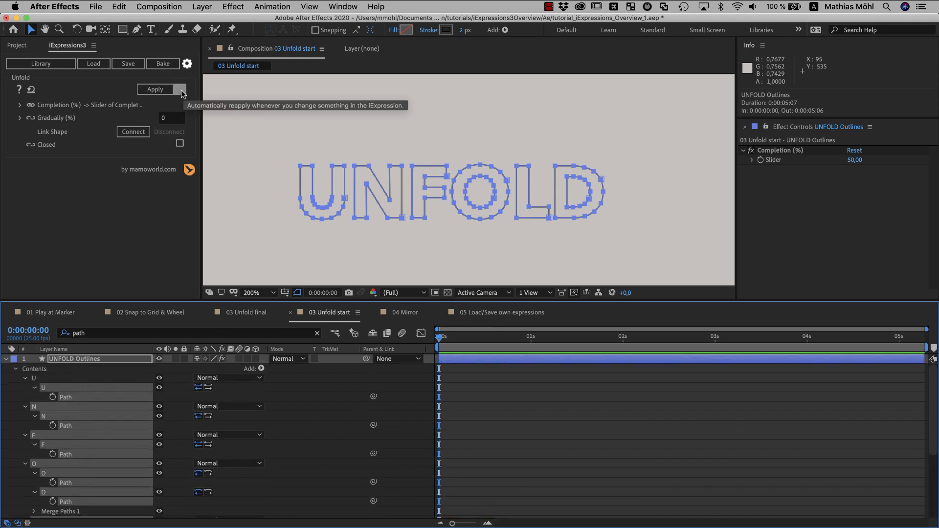
pyautogui.click(181, 90)
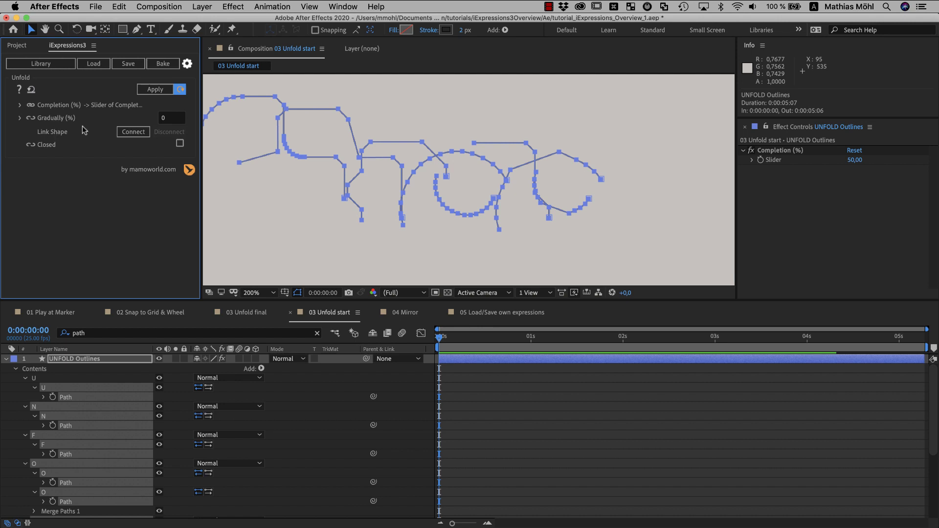
# - Reveal the Completion (%) effect of the UNFOLD Outlines layer and set its Slider to 100
pyautogui.press('e')
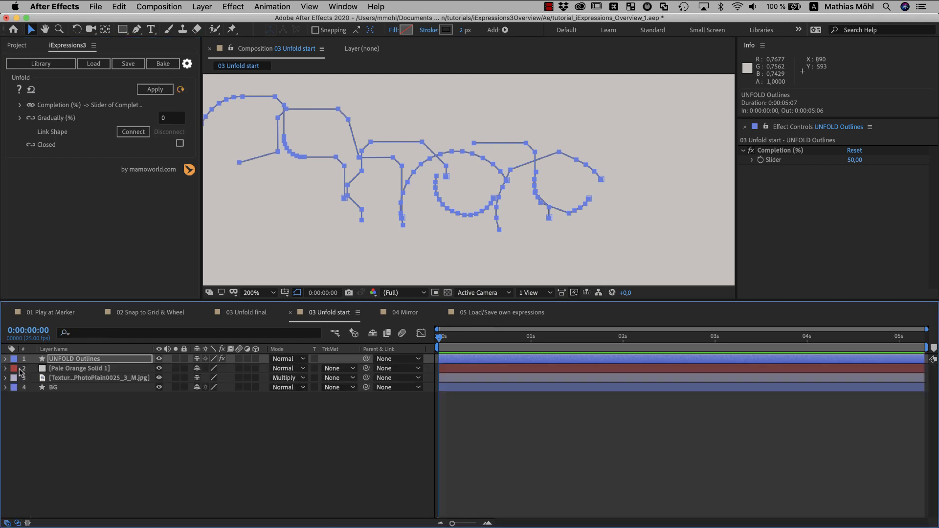
pyautogui.click(24, 371)
pyautogui.moveTo(201, 378); pyautogui.dragTo(230, 384)
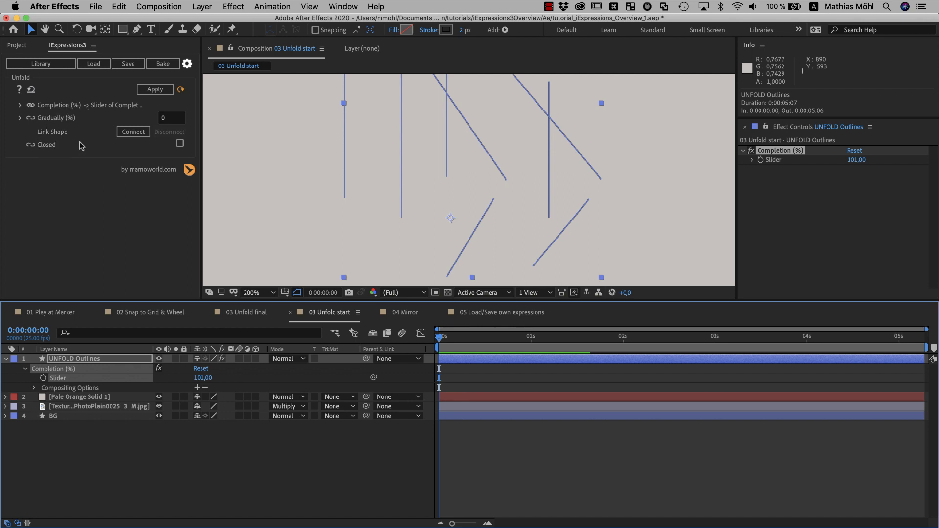
pyautogui.click(203, 378)
pyautogui.write('100')
pyautogui.press('Return')
# - Keyframe the Completion (%) Slider from 100 at the start to 0 at 1 second and preview the letters folding into shape
pyautogui.click(43, 377)
pyautogui.click(450, 337)
pyautogui.moveTo(464, 341); pyautogui.dragTo(530, 341)
pyautogui.click(203, 377)
pyautogui.write('0')
pyautogui.press('Return')
pyautogui.press('Home')
pyautogui.press('space')
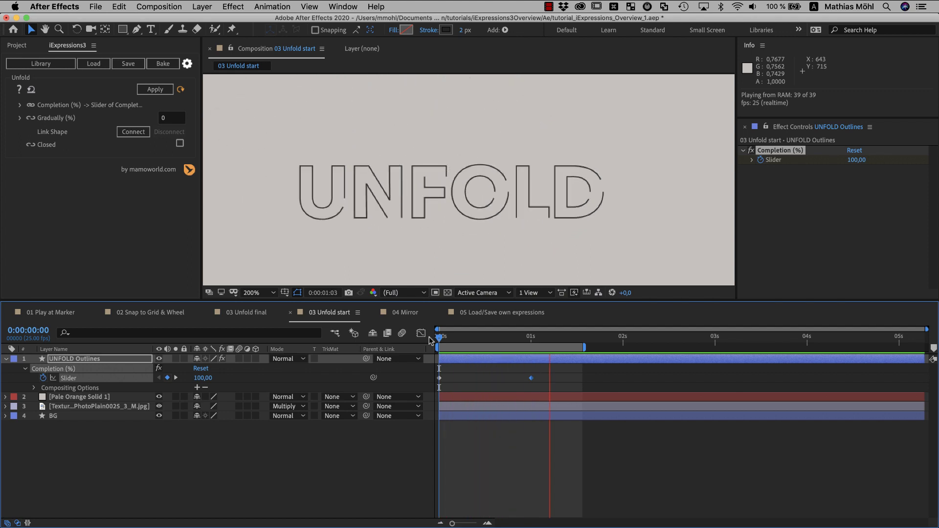
pyautogui.press('space')
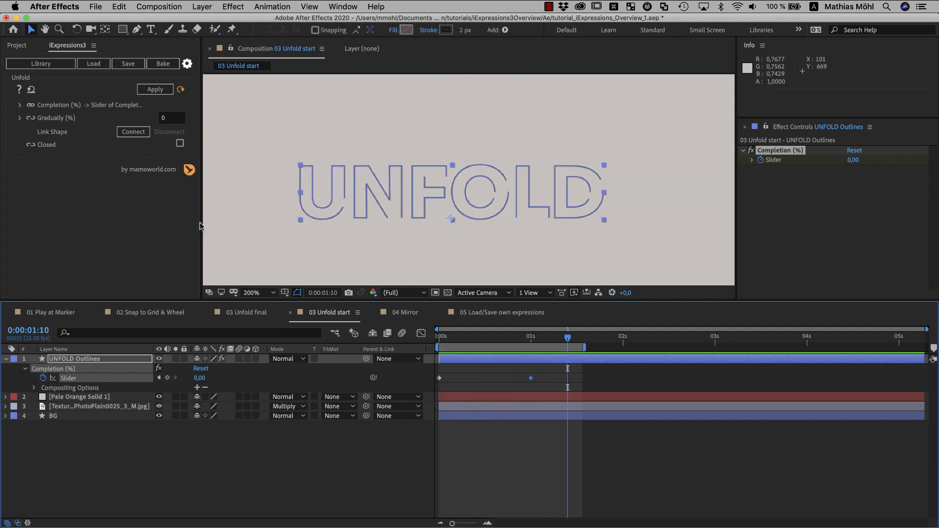
# - Expand Unfold's Gradually (%) setting, set it to 80.48 and preview the animation from the start
pyautogui.click(19, 118)
pyautogui.moveTo(106, 131); pyautogui.dragTo(166, 131)
pyautogui.click(439, 337)
pyautogui.press('space')
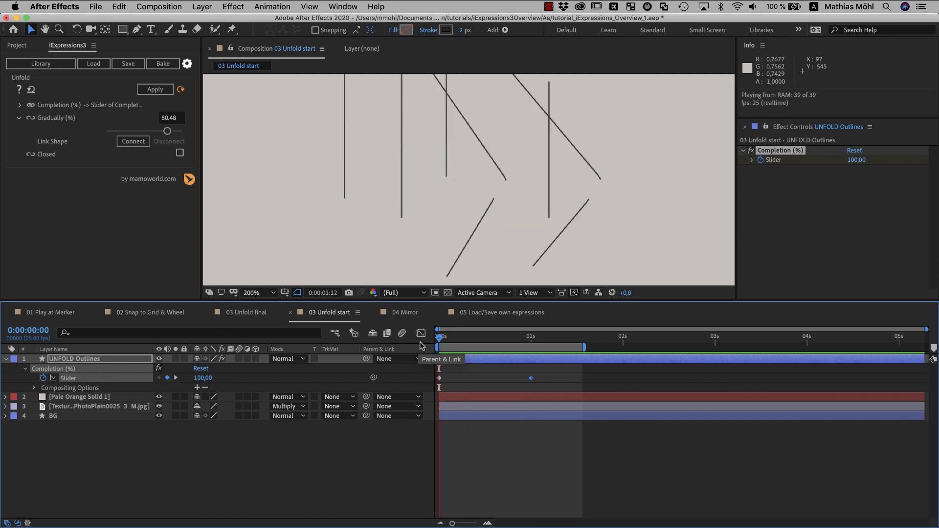
pyautogui.press('space')
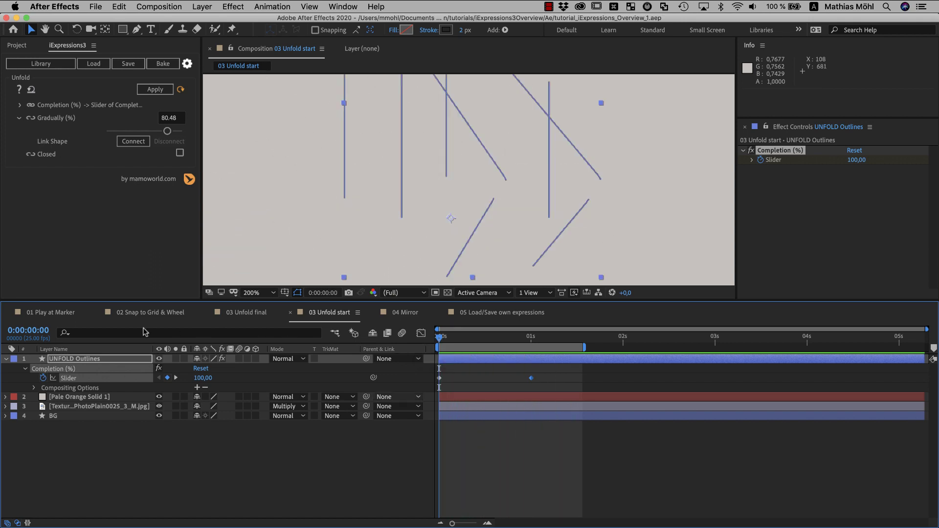
# - Link Gradually (%) to a newly created control on the UNFOLD Outlines layer and reveal its Slider in the timeline
pyautogui.click(81, 438)
pyautogui.click(83, 360)
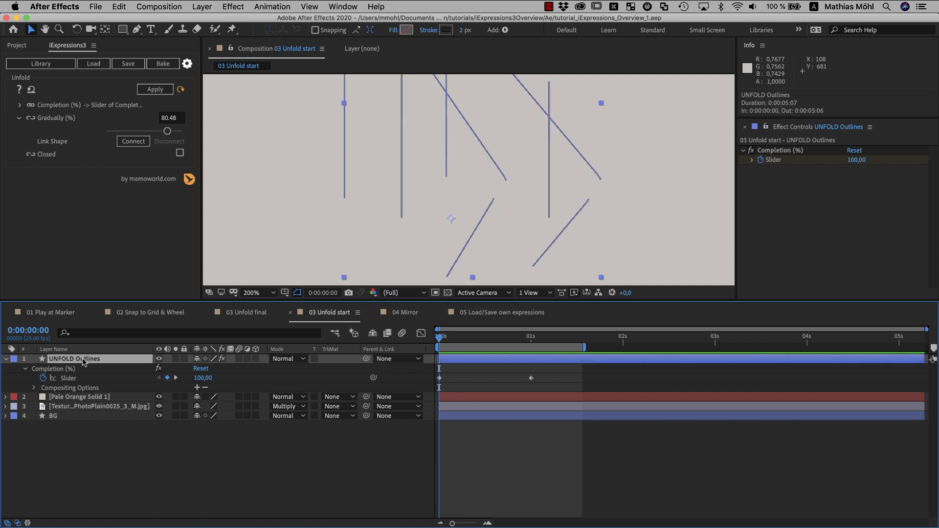
pyautogui.click(30, 118)
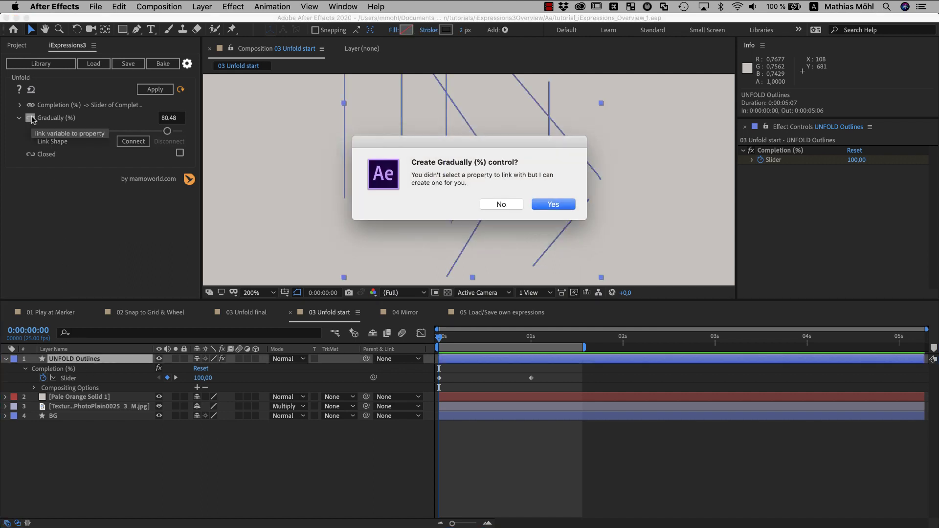
pyautogui.click(541, 205)
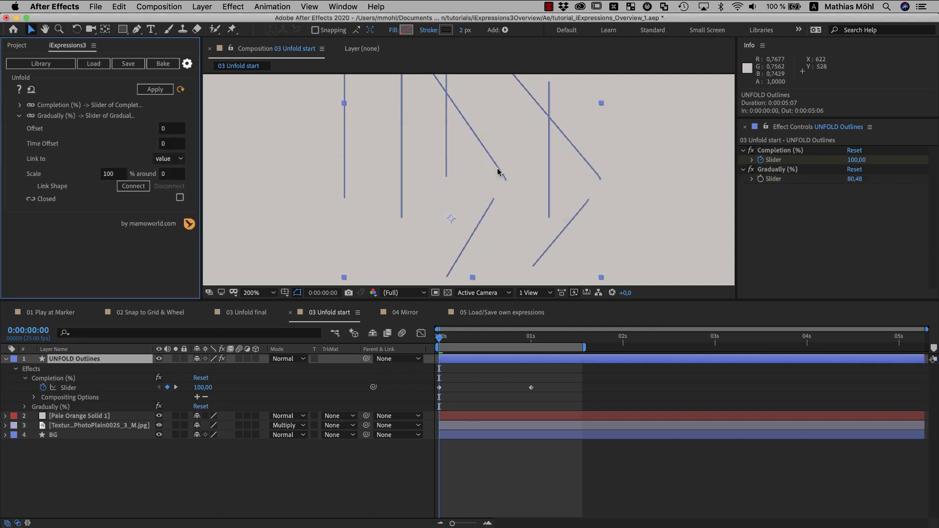
pyautogui.click(25, 407)
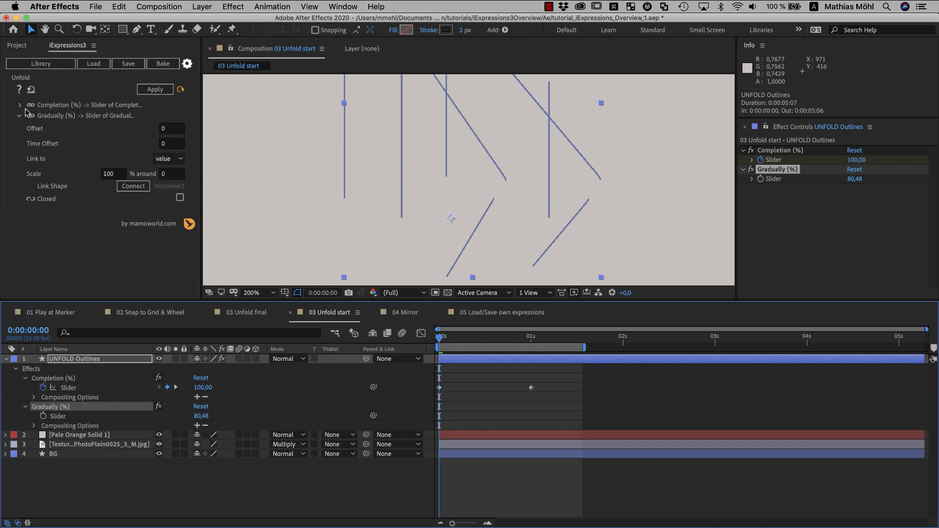
# - Collapse the Gradually (%) link settings and move the current time to 1 second
pyautogui.click(149, 102)
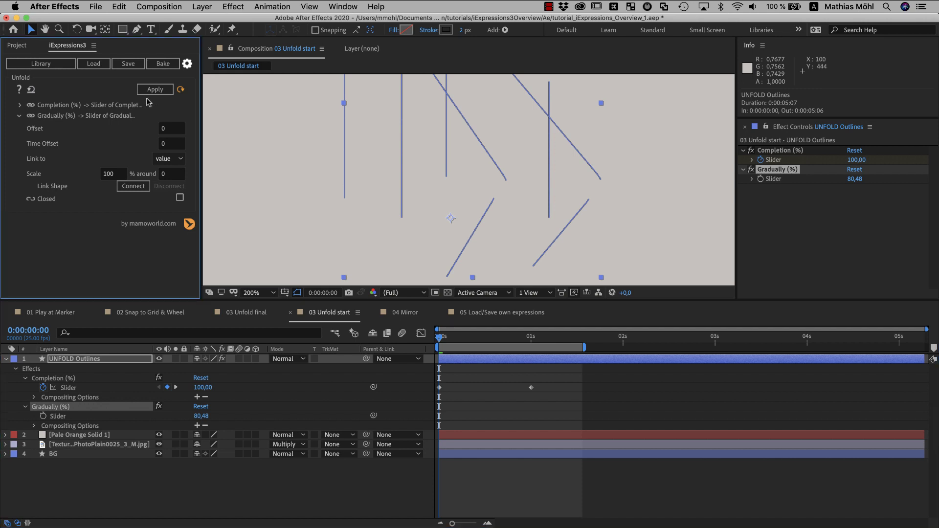
pyautogui.click(19, 116)
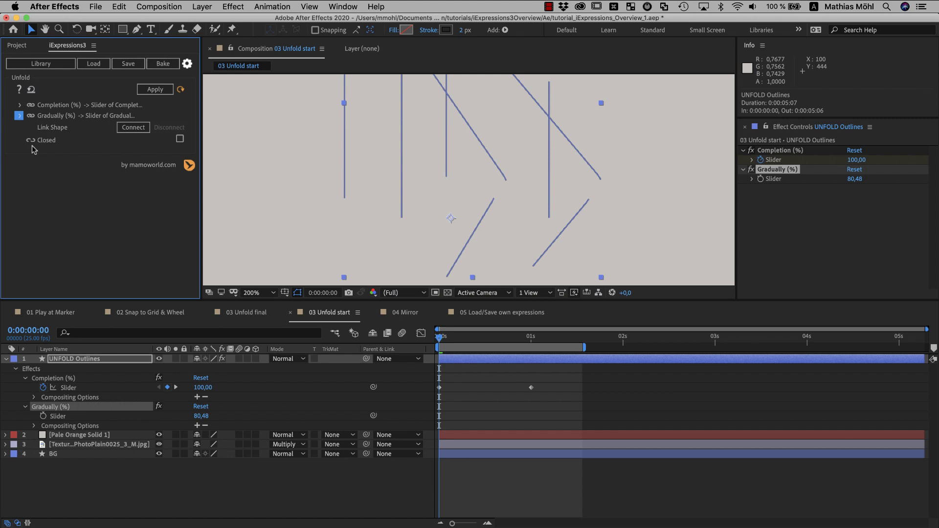
pyautogui.moveTo(438, 337); pyautogui.dragTo(533, 342)
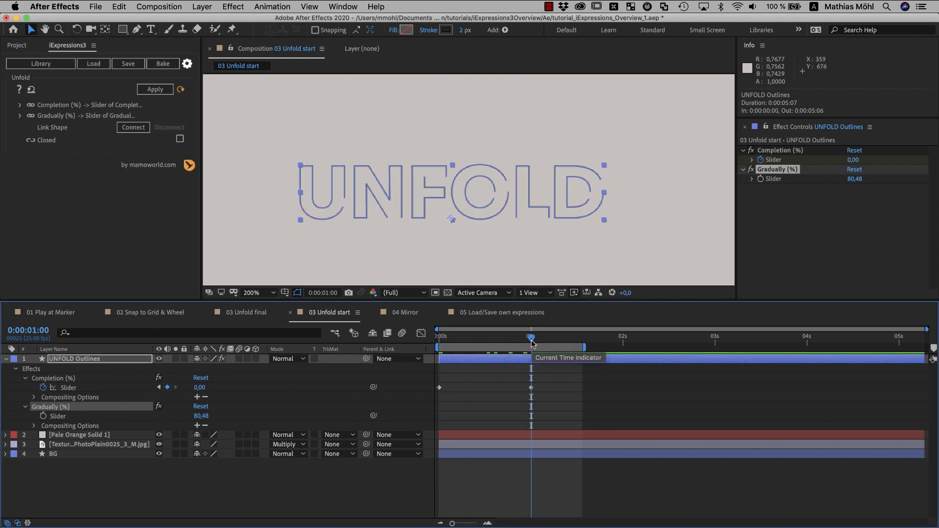
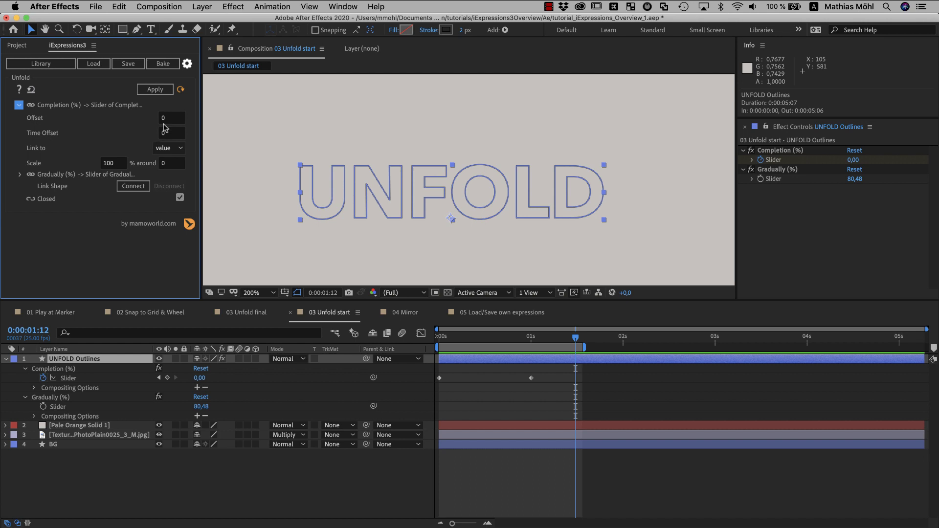
# - Turn off automatic reapplying and set the Time Offset of the Completion (%) link to 25
pyautogui.click(181, 91)
pyautogui.click(170, 133)
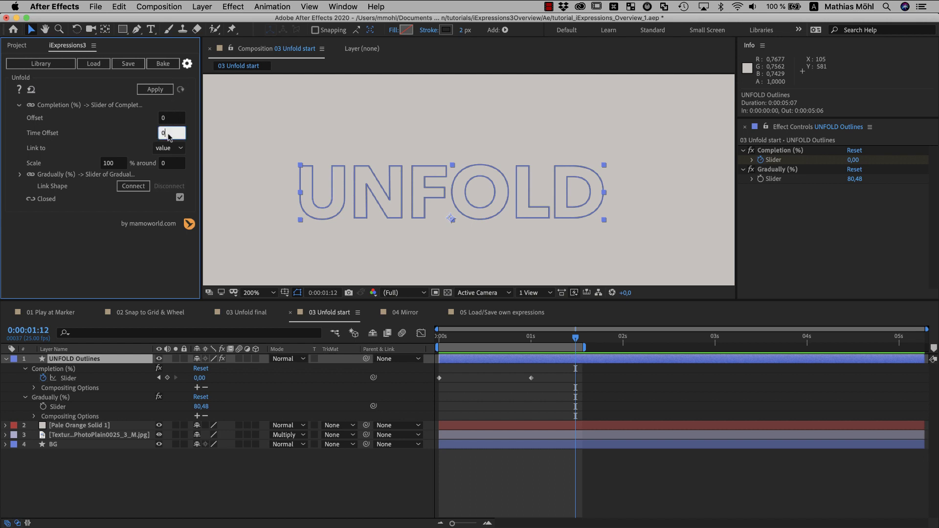
pyautogui.write('25')
pyautogui.press('Return')
# - Filter the UNFOLD Outlines properties by path, select the letter U's path, extend the work area to about 2.5 seconds and preview
pyautogui.press('super+f')
pyautogui.write('path')
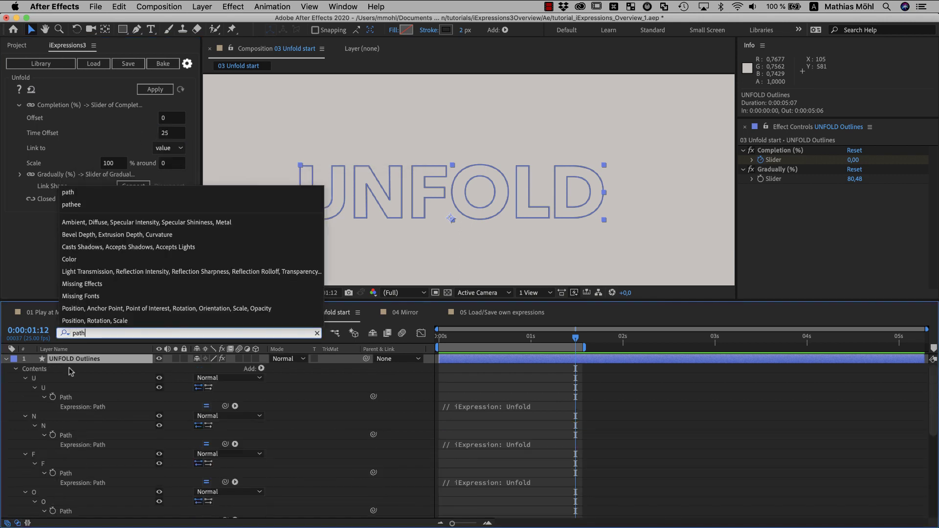
pyautogui.click(68, 397)
pyautogui.moveTo(584, 347); pyautogui.dragTo(675, 347)
pyautogui.press('space')
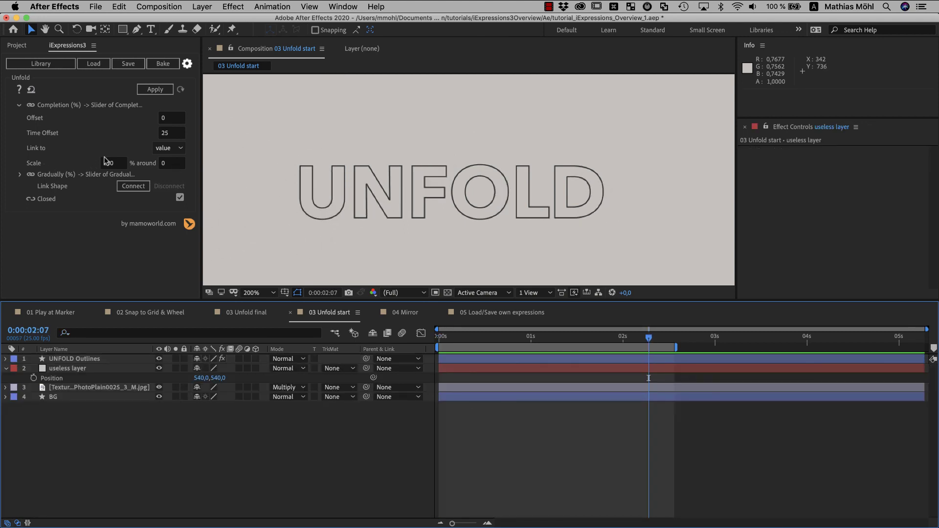
# - Unlink Completion (%) from its slider and link it to the Position property of the useless layer
pyautogui.click(168, 148)
pyautogui.click(154, 161)
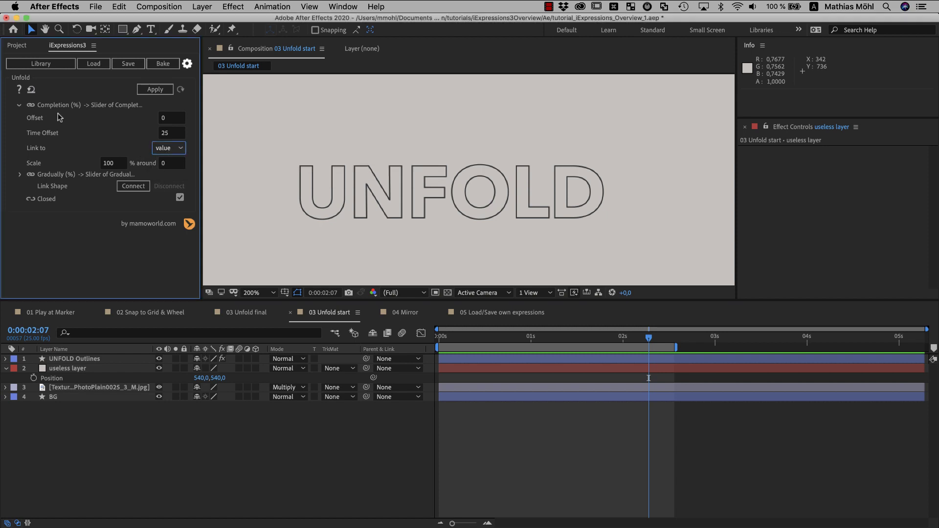
pyautogui.click(30, 106)
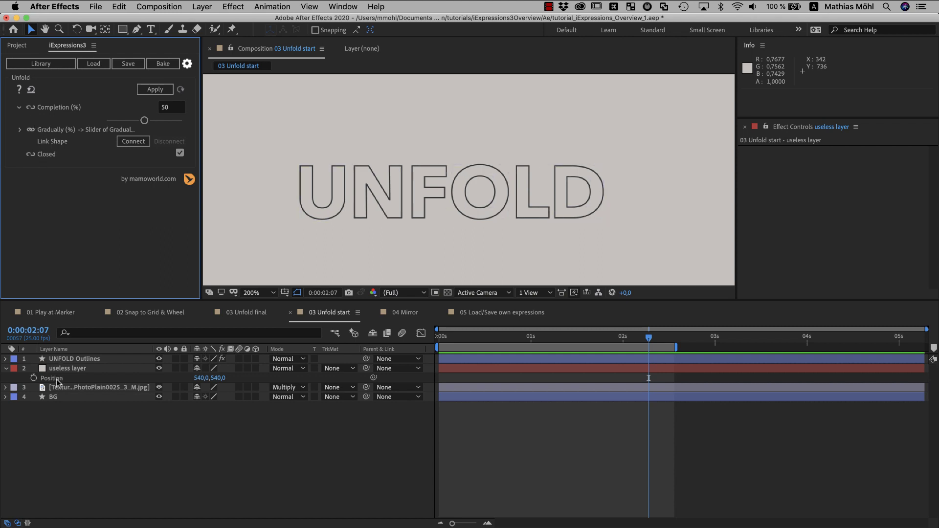
pyautogui.click(57, 380)
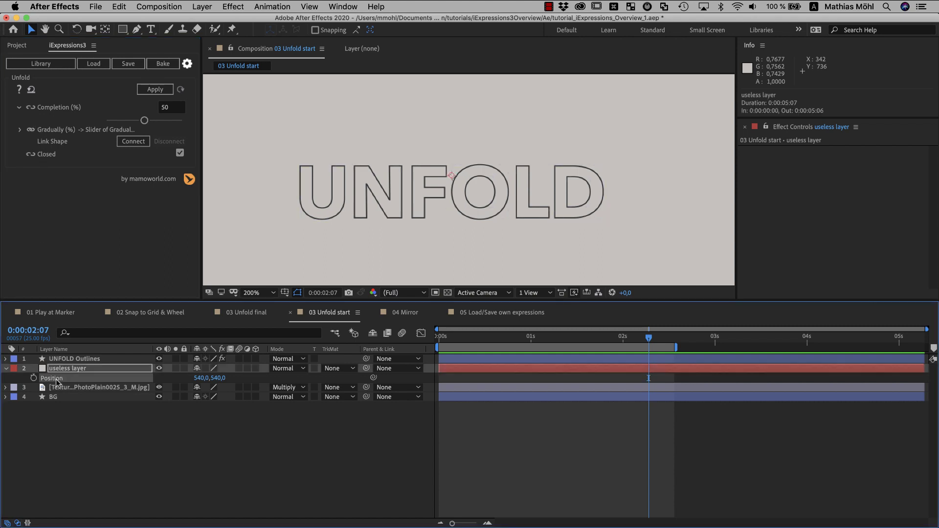
pyautogui.click(30, 107)
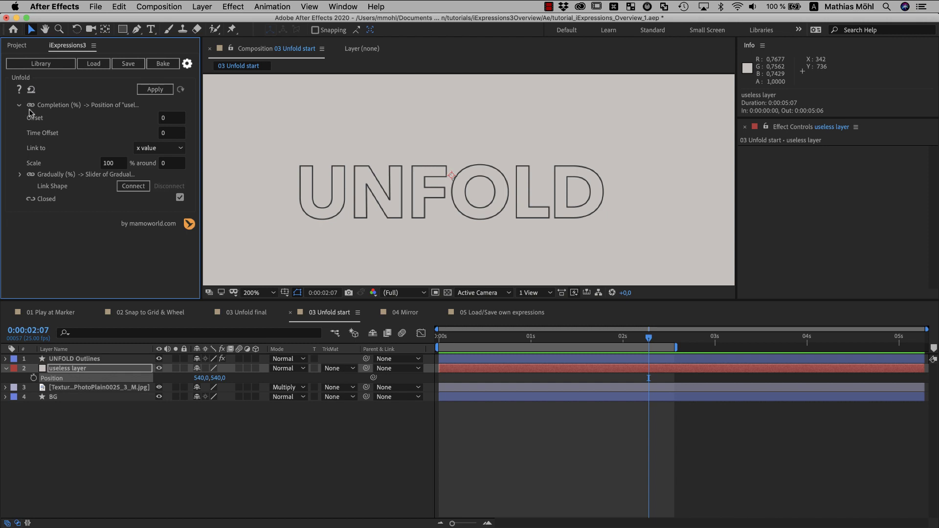
# - Keep the Completion (%) link on the x value of the Position and set its Scale to 200%
pyautogui.click(151, 148)
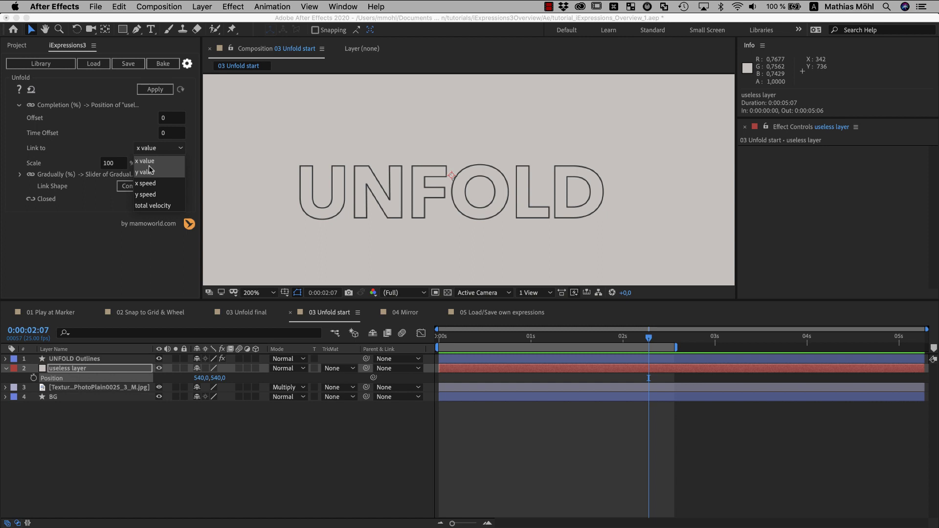
pyautogui.click(120, 152)
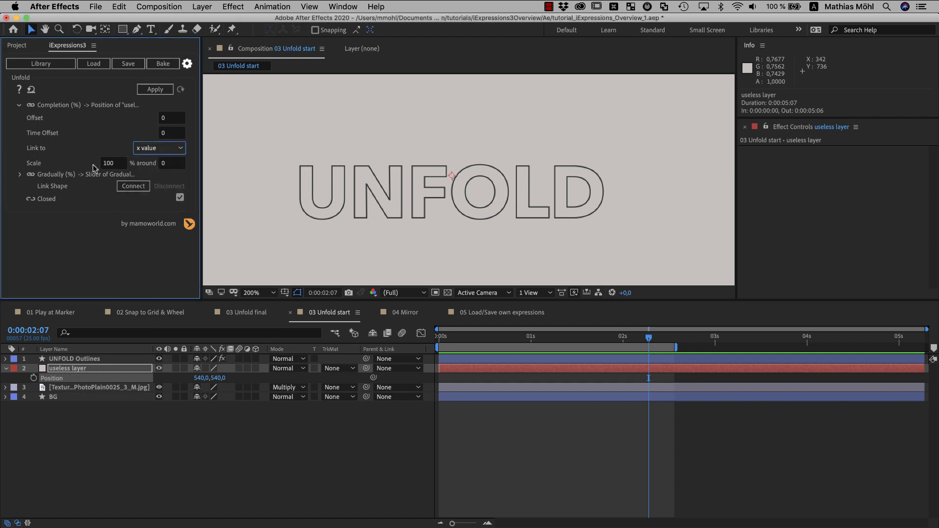
pyautogui.click(116, 164)
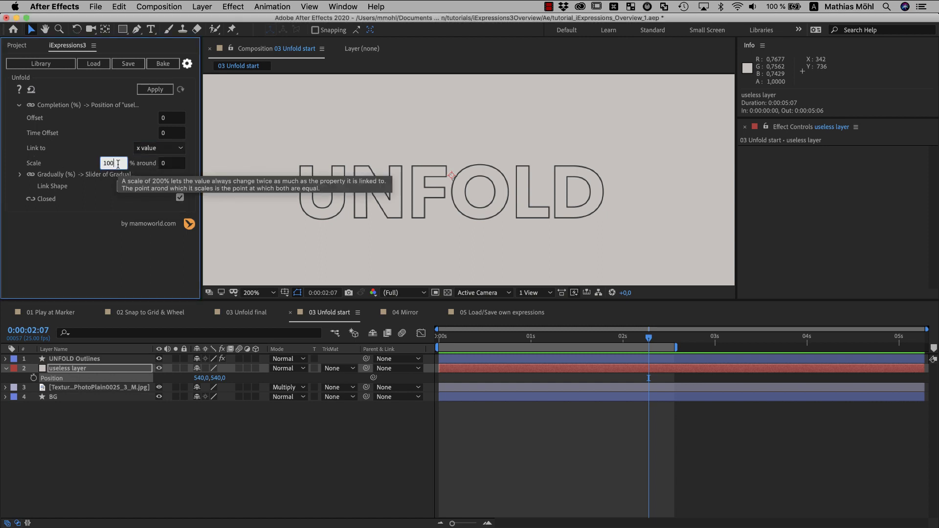
pyautogui.write('2')
pyautogui.press('Return')
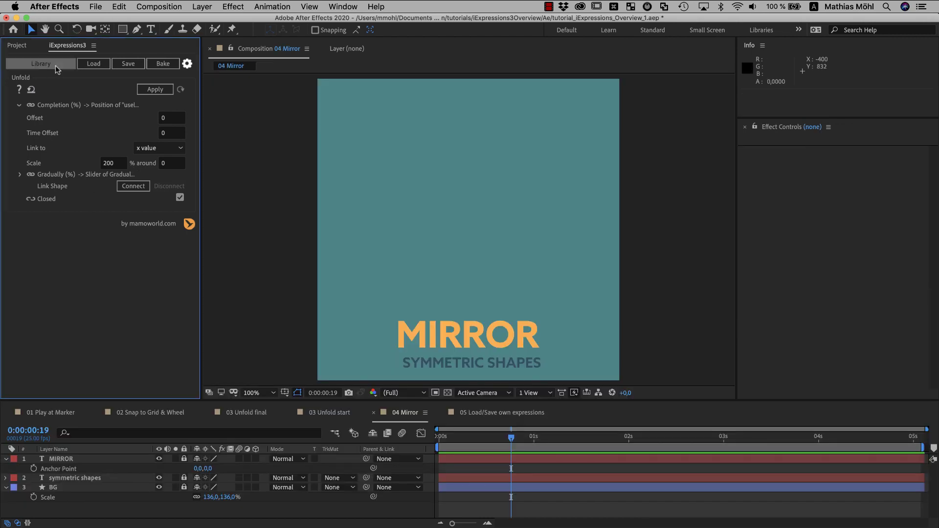
# - Load the Mirror iExpression from the library's Path > Modify category
pyautogui.click(56, 67)
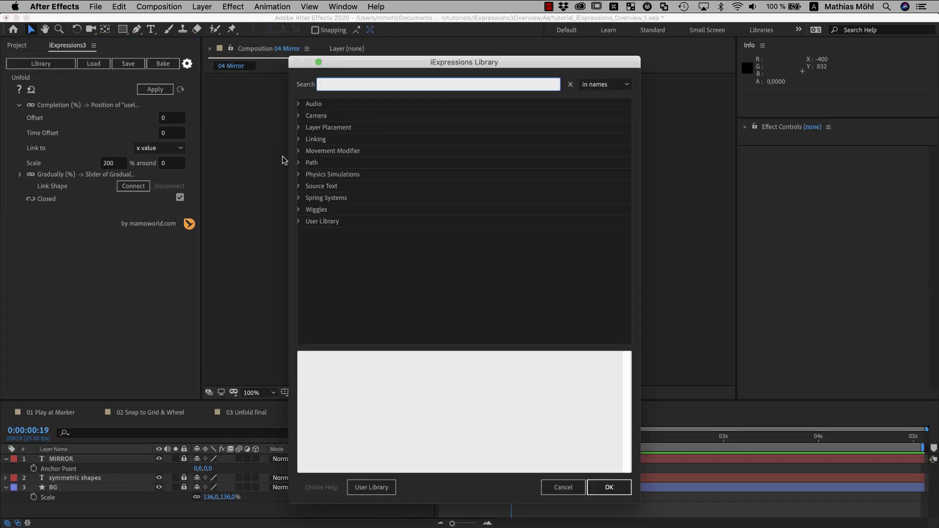
pyautogui.click(298, 162)
pyautogui.click(305, 186)
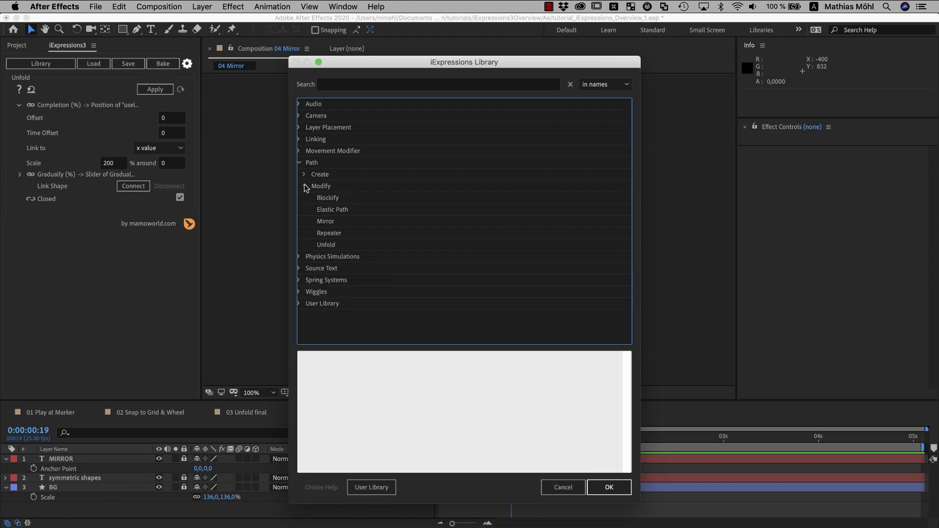
pyautogui.click(325, 222)
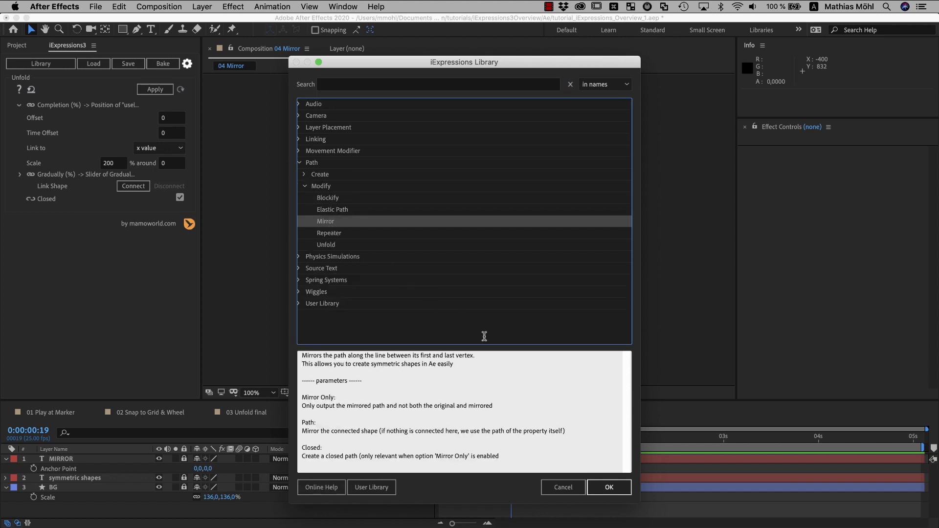
pyautogui.click(608, 486)
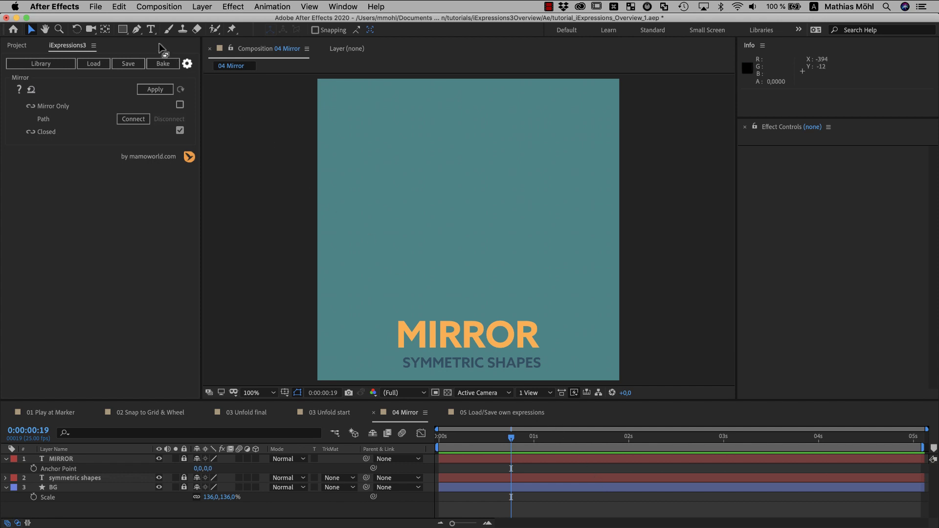
# - Draw one half of a diagonal arrow above the MIRROR title as an open five-point path with the Pen tool
pyautogui.click(136, 30)
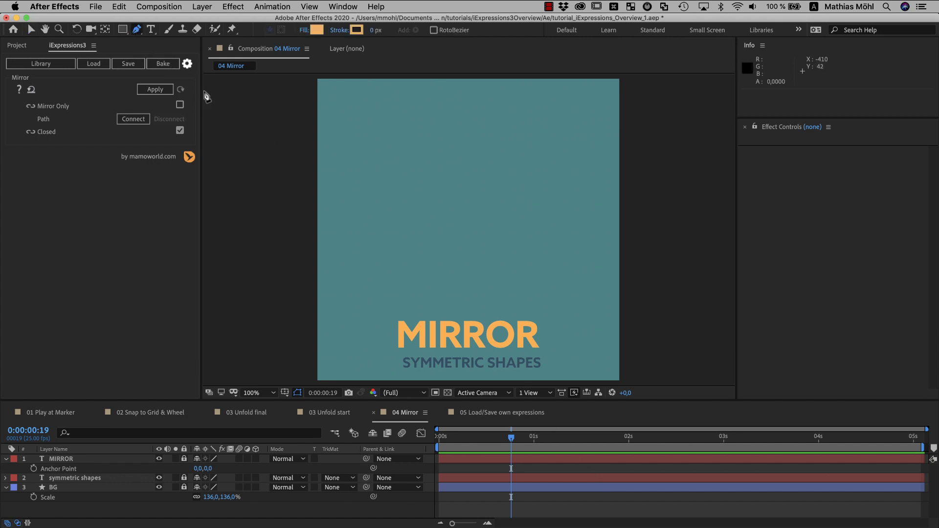
pyautogui.click(377, 136)
pyautogui.click(392, 243)
pyautogui.click(421, 220)
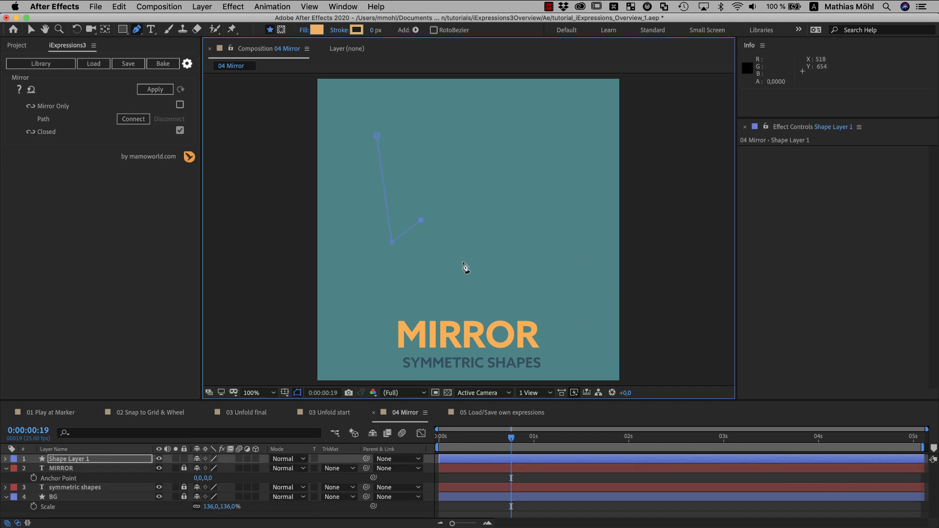
pyautogui.click(467, 267)
pyautogui.click(483, 253)
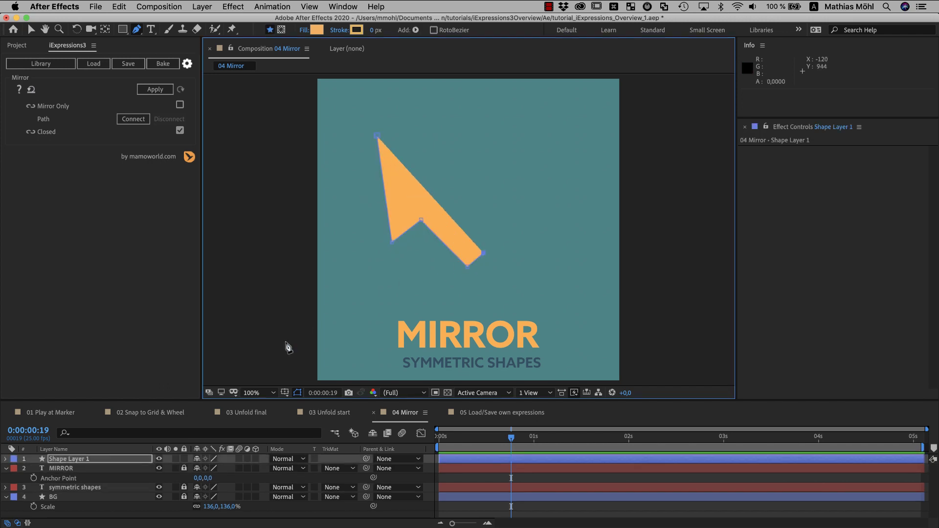
# - Filter the timeline by path and apply the Mirror iExpression to the Path property of Shape Layer 1
pyautogui.click(116, 430)
pyautogui.write('path')
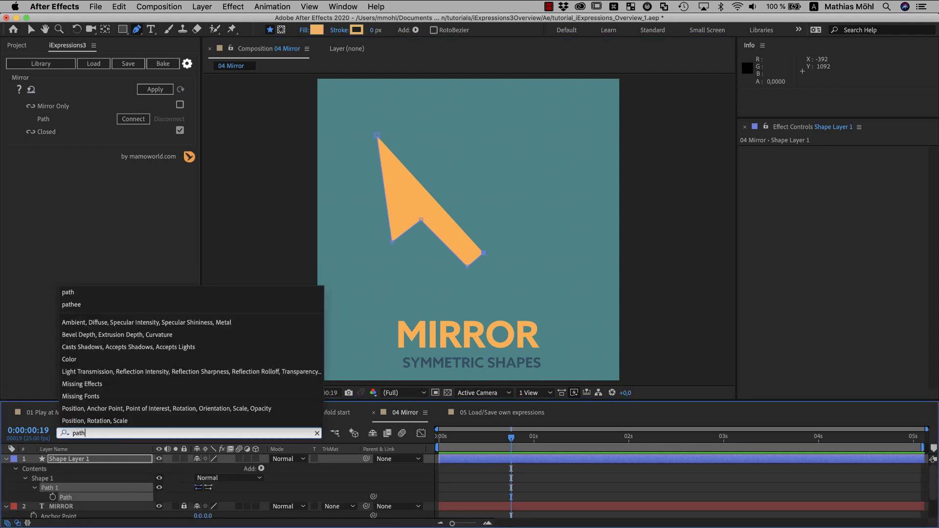
pyautogui.click(70, 498)
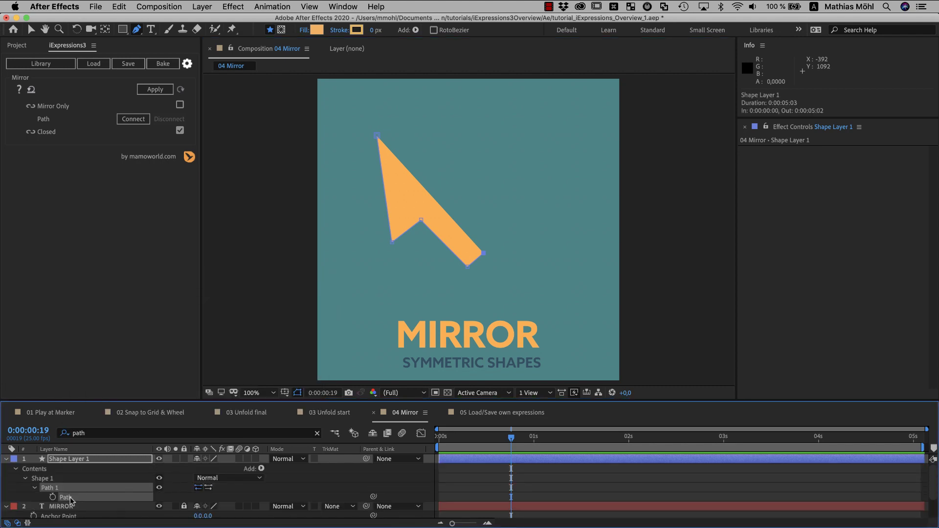
pyautogui.click(158, 90)
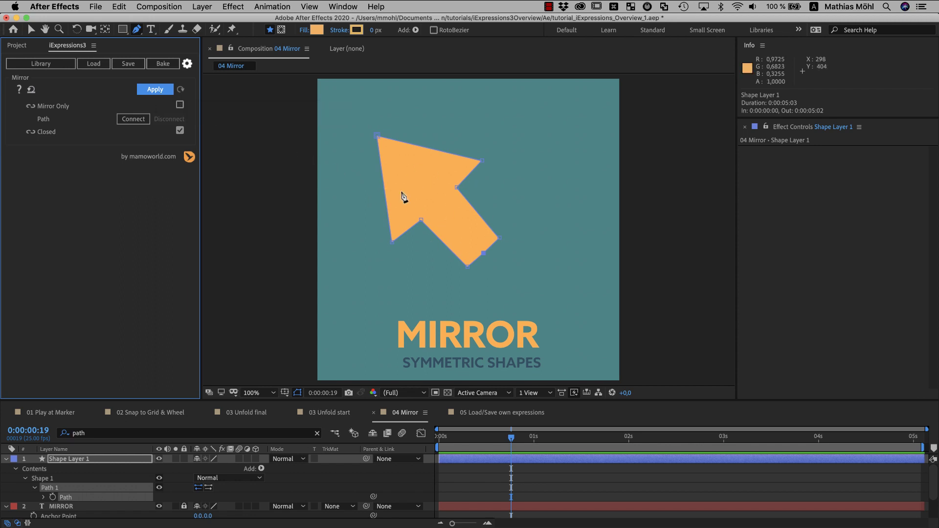
# - Reveal the expression on the arrow's Path property and select the shape at its inner notch with the Selection tool
pyautogui.click(32, 30)
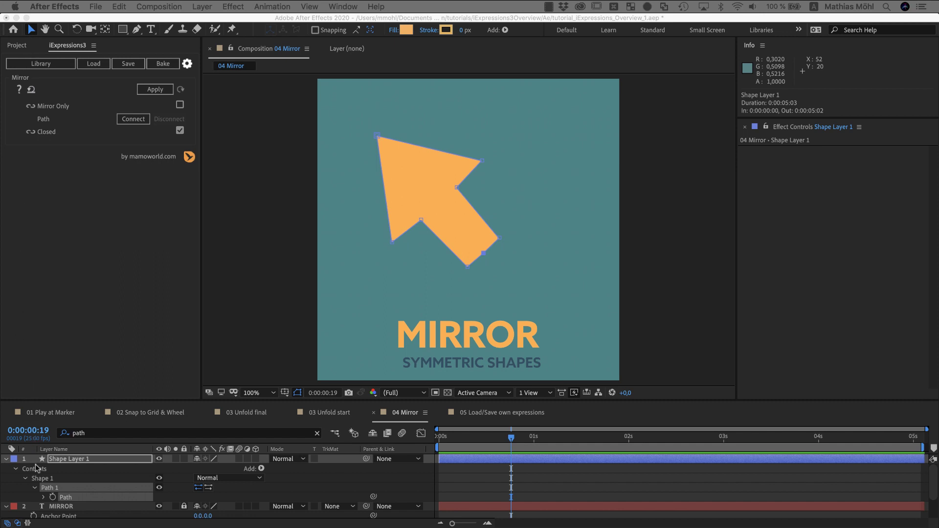
pyautogui.click(42, 497)
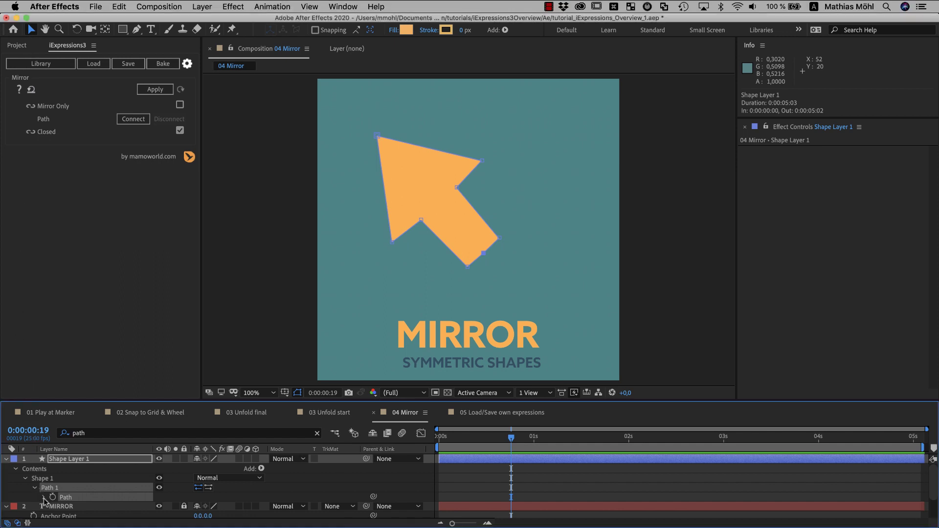
pyautogui.click(44, 498)
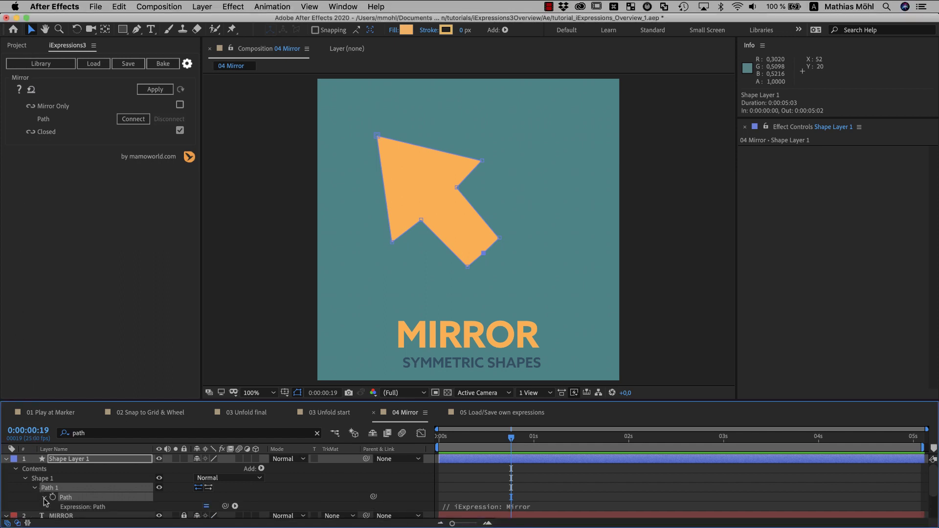
pyautogui.click(419, 221)
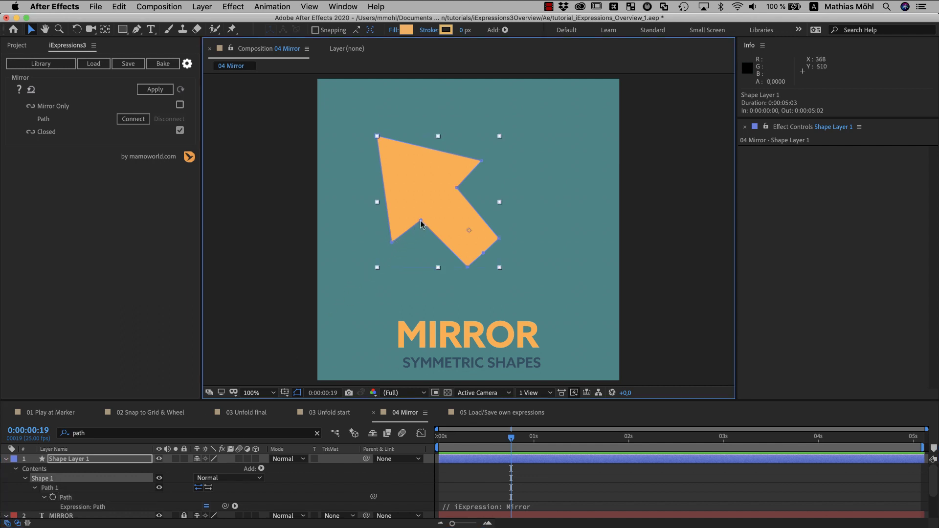
# - Disable the Mirror expression, move the arrow's inner notch point closer to its tip, and re-enable the expression
pyautogui.click(206, 507)
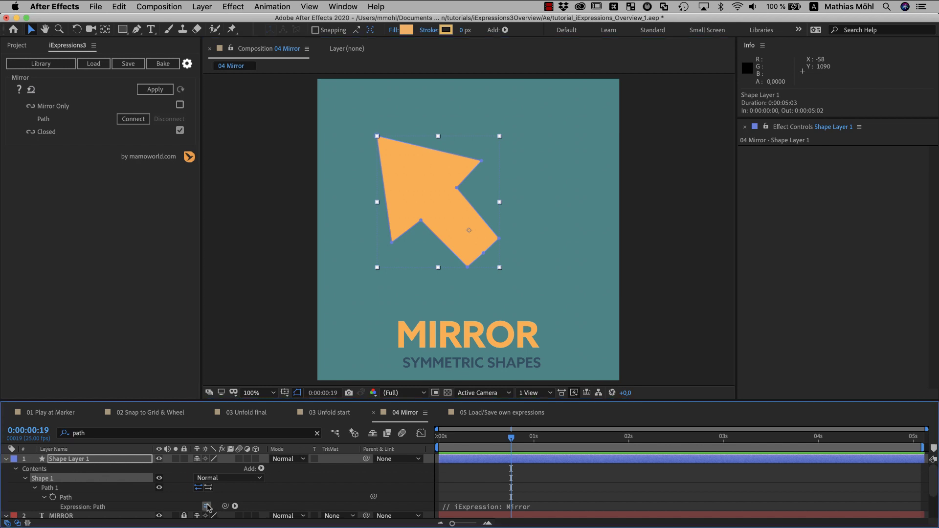
pyautogui.moveTo(420, 220); pyautogui.dragTo(409, 206)
pyautogui.click(206, 506)
# - Enlarge the timeline area and remove the Mirror expression from the Path property of Path 1
pyautogui.moveTo(214, 400); pyautogui.dragTo(216, 292)
pyautogui.moveTo(373, 204); pyautogui.dragTo(383, 223)
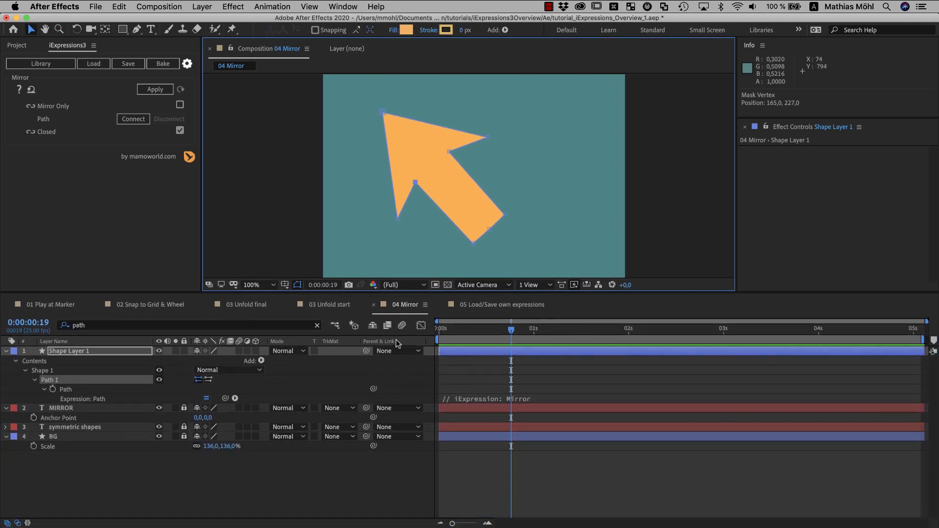
pyautogui.click(447, 397)
pyautogui.press('BackSpace')
pyautogui.click(190, 394)
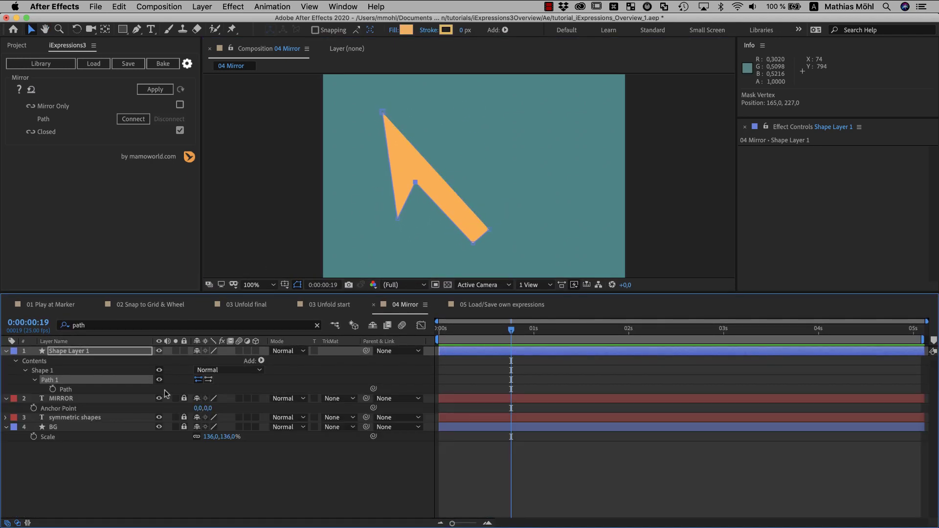
# - Duplicate Path 1 and connect the Mirror iExpression's Path setting to the original Path 1's Path property
pyautogui.click(120, 6)
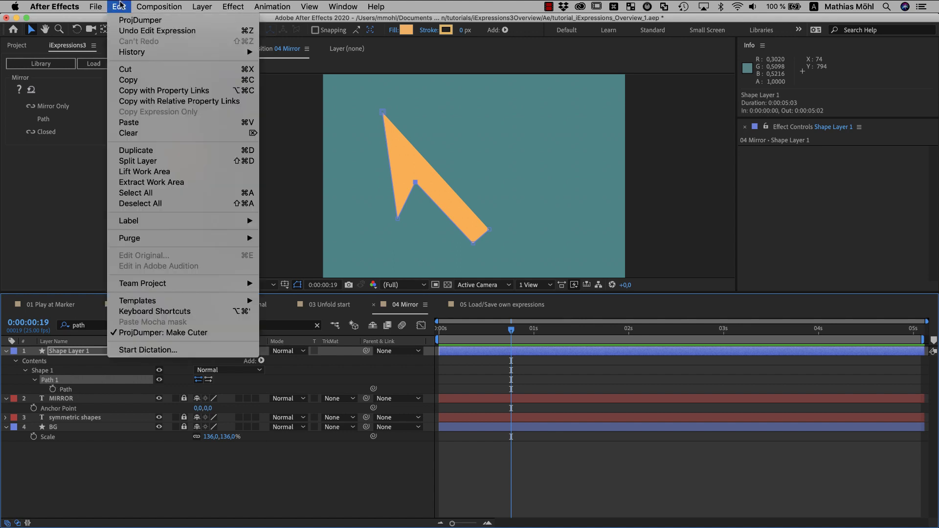
pyautogui.click(136, 150)
pyautogui.click(64, 389)
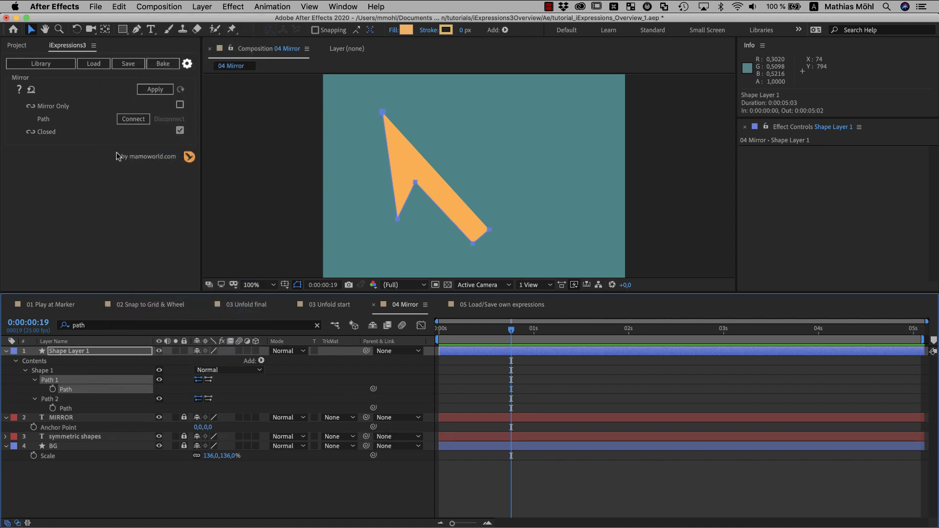
pyautogui.click(132, 120)
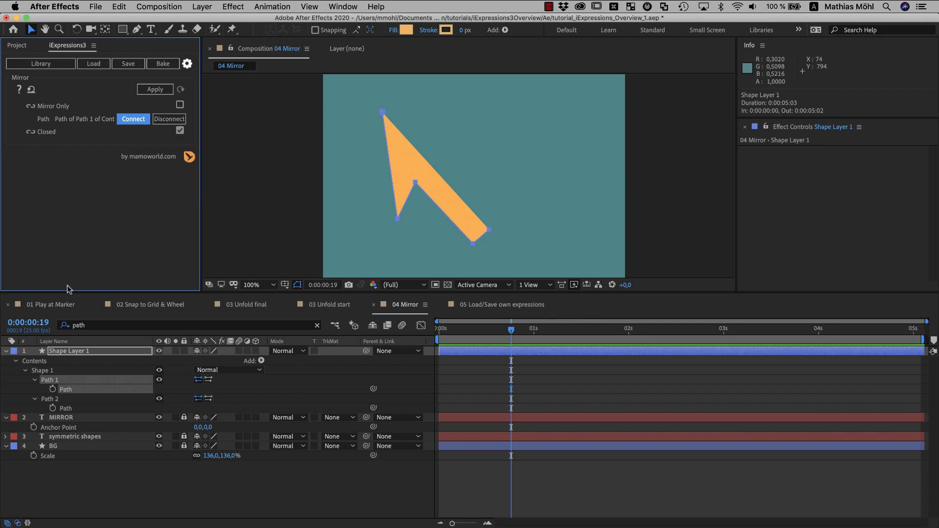
# - Apply the Mirror iExpression to the Path property of Path 2 and reveal its expression
pyautogui.click(66, 408)
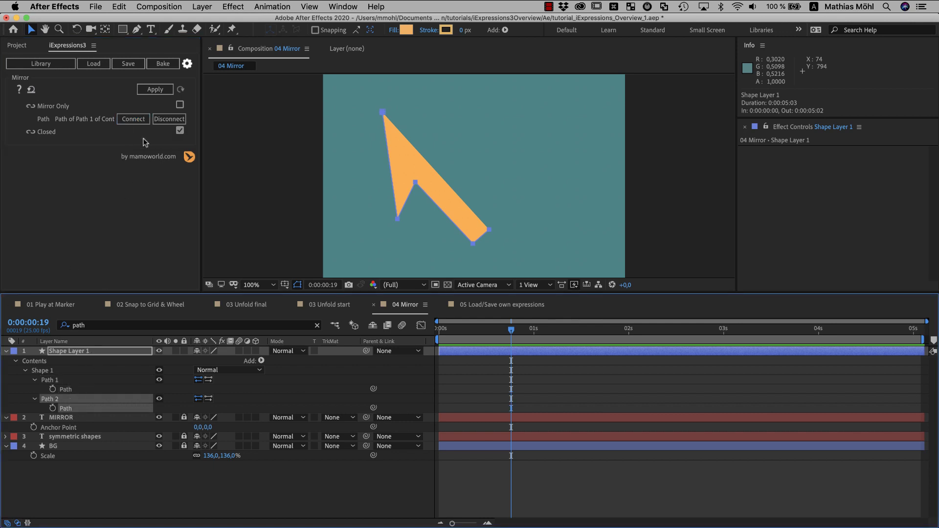
pyautogui.click(156, 91)
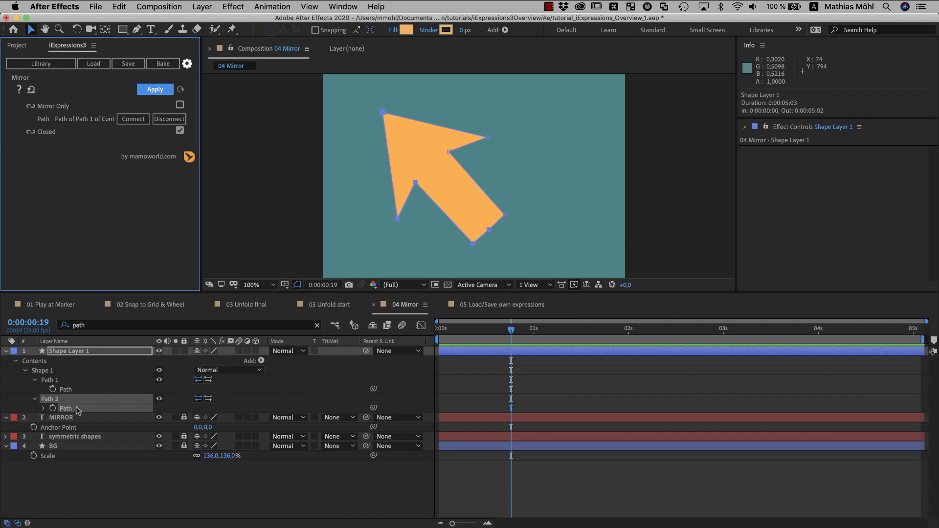
pyautogui.click(44, 409)
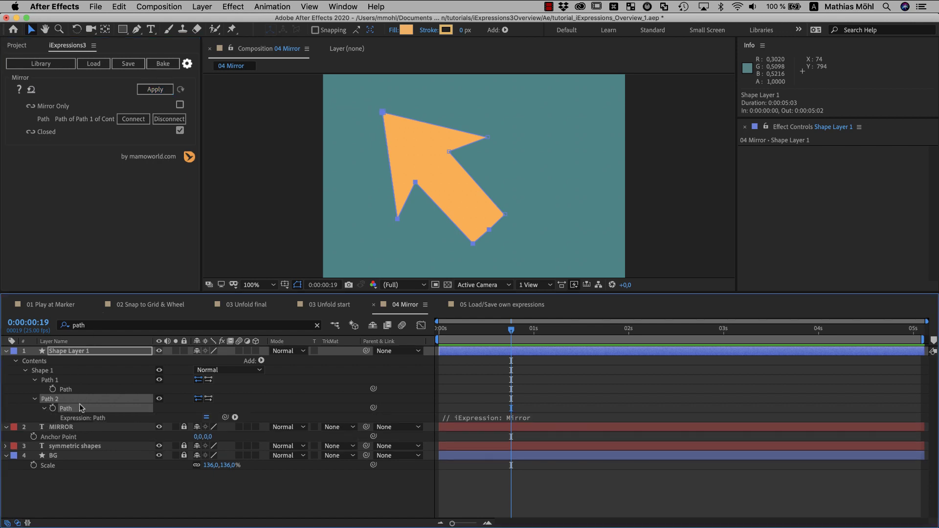
# - Reshape the arrowhead, keyframe Path 1's Path at 0:00:00:19, and pull in the shaft's end at 0:00:00:08
pyautogui.click(69, 390)
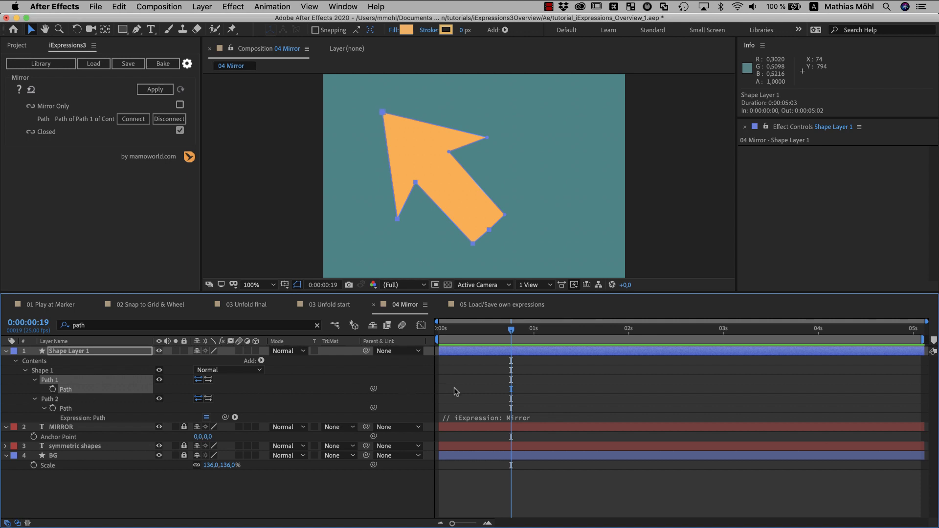
pyautogui.moveTo(415, 183); pyautogui.dragTo(404, 221)
pyautogui.click(52, 389)
pyautogui.moveTo(465, 330); pyautogui.dragTo(470, 337)
pyautogui.moveTo(472, 243); pyautogui.dragTo(446, 192)
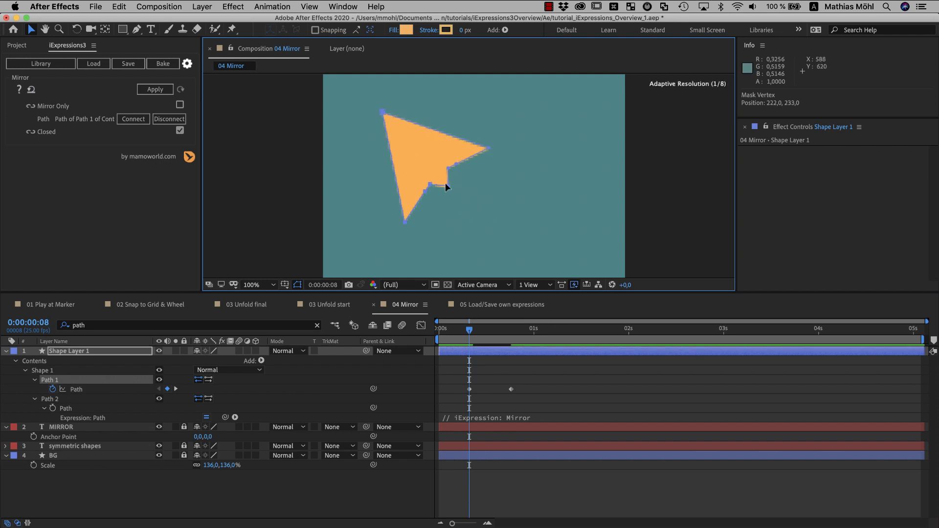
# - Collapse the arrowhead toward the shaft at 0:00:00:00 by moving its wing point inward, and preview the animation
pyautogui.press('Home')
pyautogui.moveTo(405, 223); pyautogui.dragTo(430, 179)
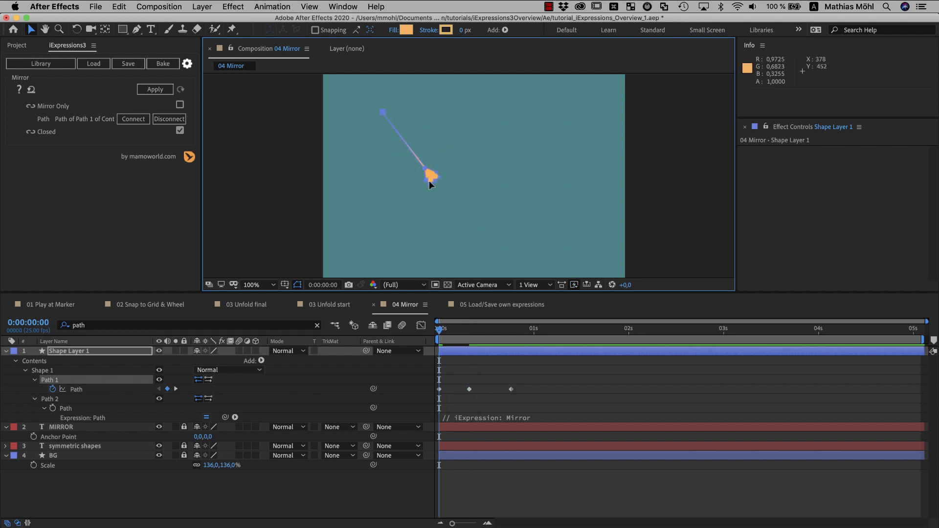
pyautogui.press('space')
pyautogui.press('space')
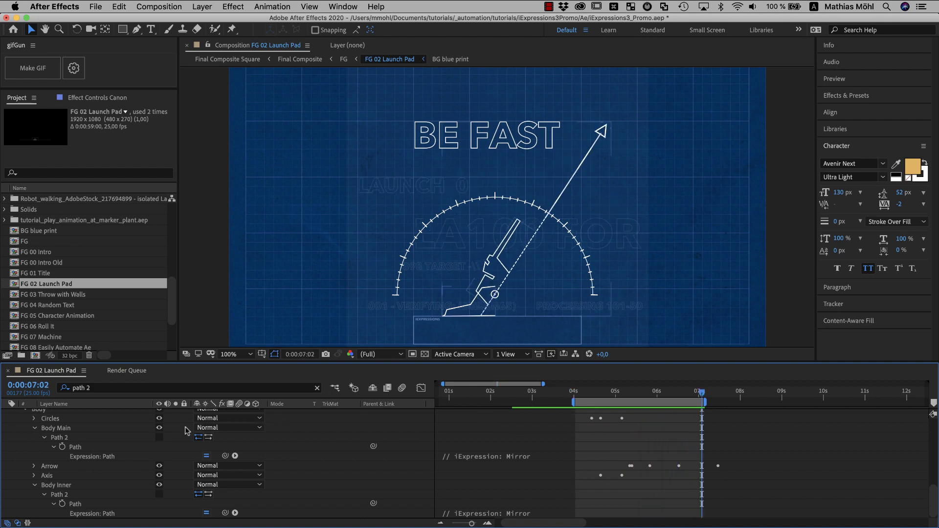
# - Switch on the hidden mirrored Path 2 shapes, including those of Body Main and Body Inner, in FG 02 Launch Pad
pyautogui.click(159, 438)
pyautogui.click(159, 494)
pyautogui.scroll(3, 161, 495)
pyautogui.click(159, 437)
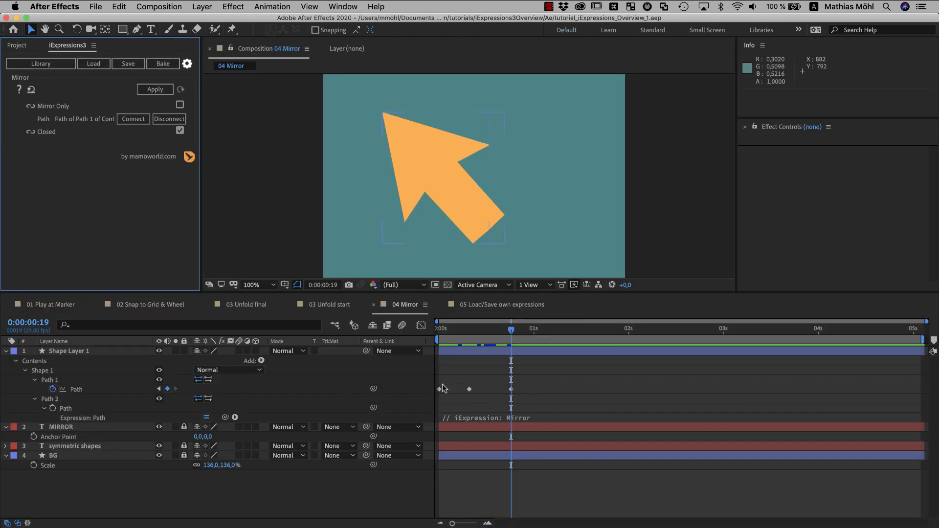
# - Shorten the 04 Mirror work area so that it ends at 0:00:01:24
pyautogui.click(678, 338)
pyautogui.moveTo(920, 340); pyautogui.dragTo(630, 347)
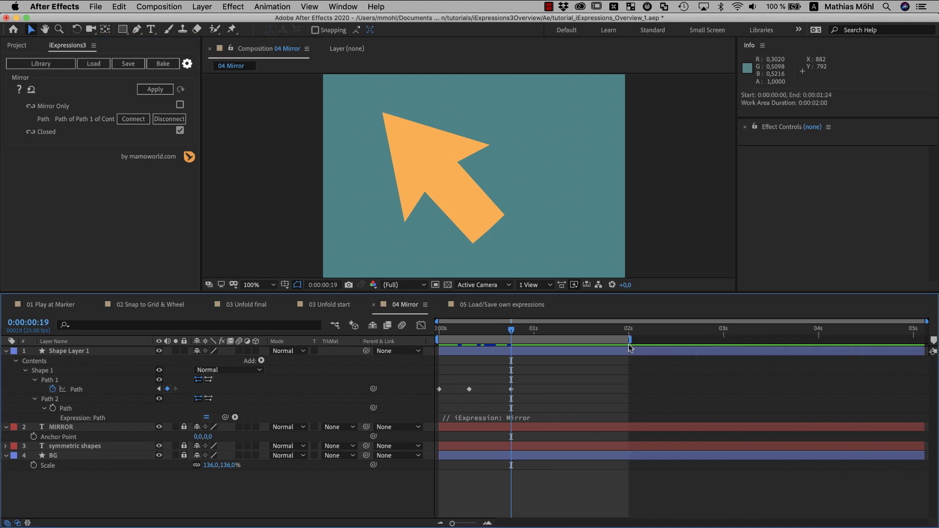
# - Bake Path 2's Mirror expression into keyframes across the work area, scrub through the result, and undo the generated keyframes
pyautogui.click(94, 410)
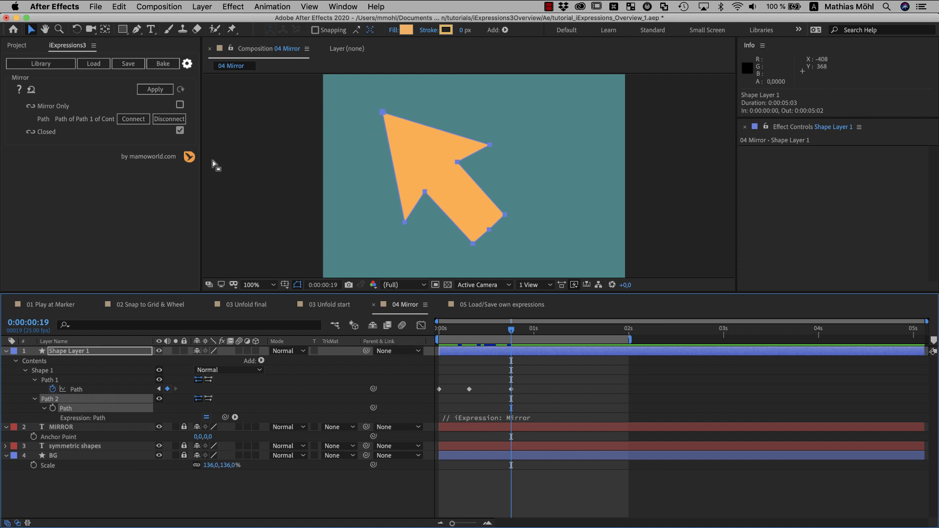
pyautogui.click(169, 65)
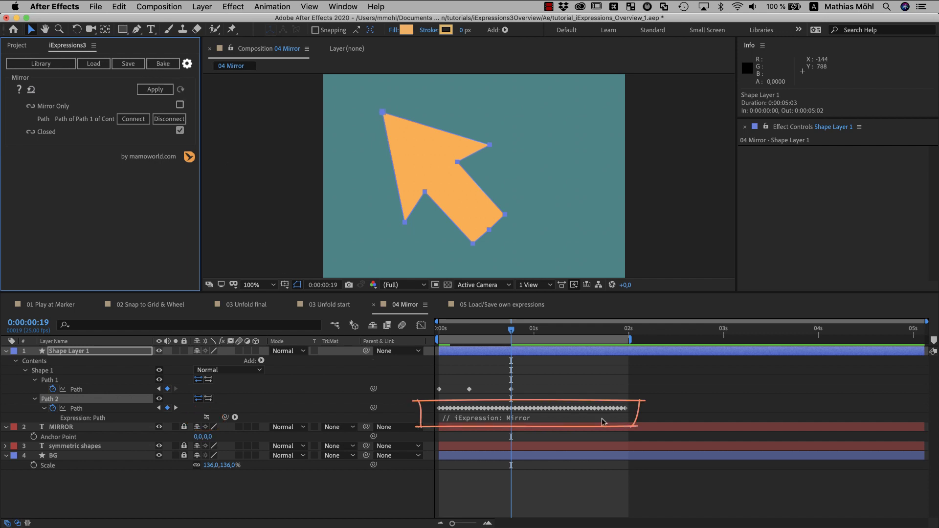
pyautogui.moveTo(505, 337)
pyautogui.mouseDown()
pyautogui.moveTo(446, 337)
pyautogui.moveTo(570, 338)
pyautogui.moveTo(496, 352)
pyautogui.mouseUp()
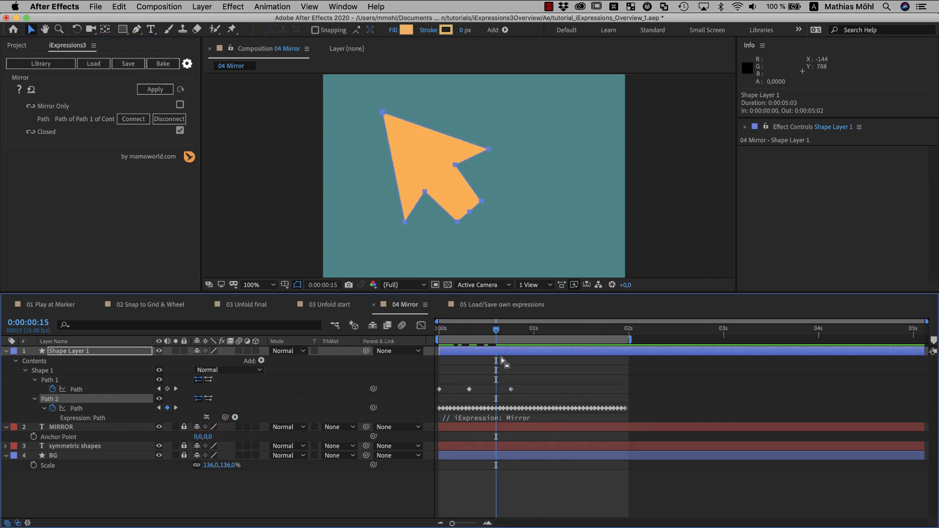
pyautogui.click(119, 7)
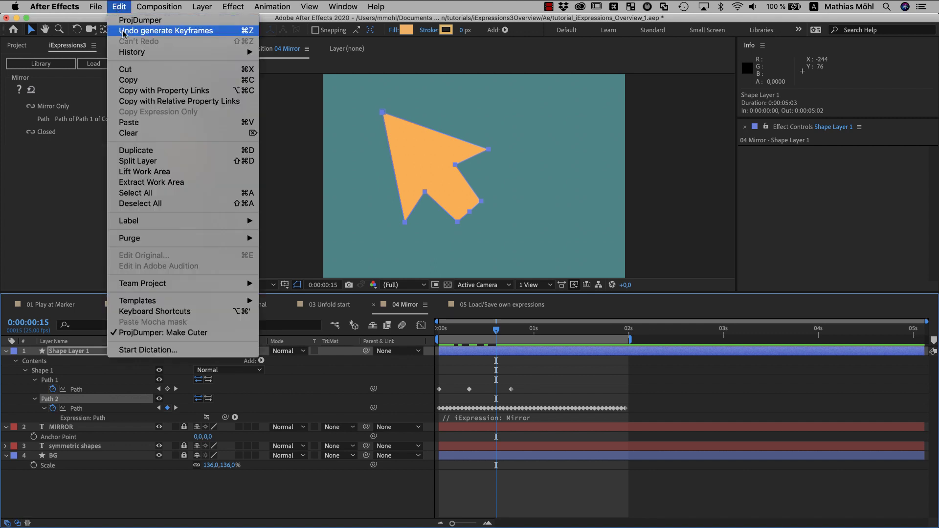
pyautogui.click(126, 32)
# - Bake Path 2's Mirror expression into a static shape without keyframes and delete the original Path 1
pyautogui.click(69, 408)
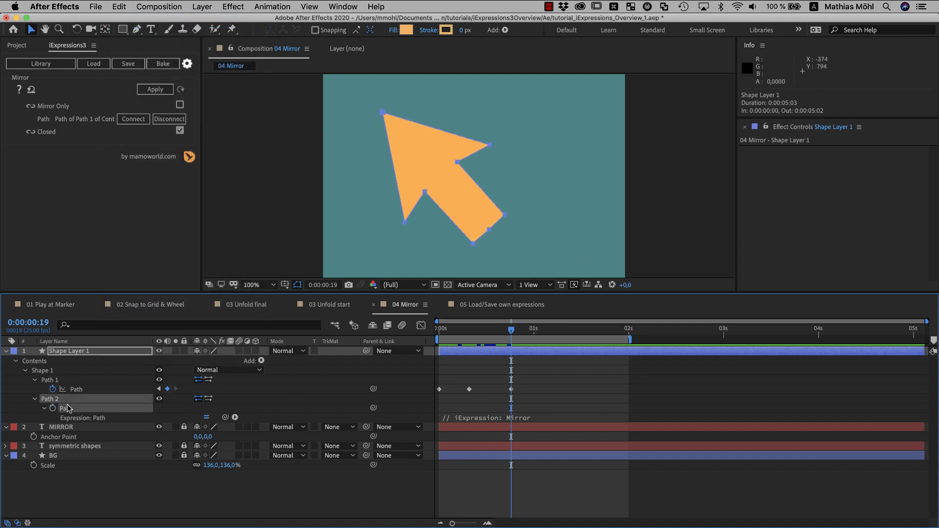
pyautogui.keyDown('shift'); pyautogui.click(163, 64); pyautogui.keyUp('shift')
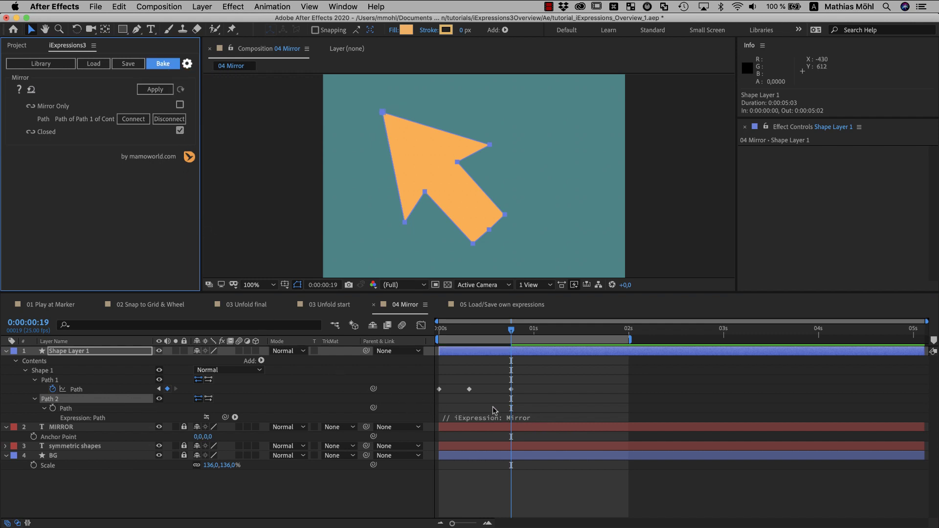
pyautogui.moveTo(512, 331); pyautogui.dragTo(425, 378)
pyautogui.click(53, 381)
pyautogui.press('Delete')
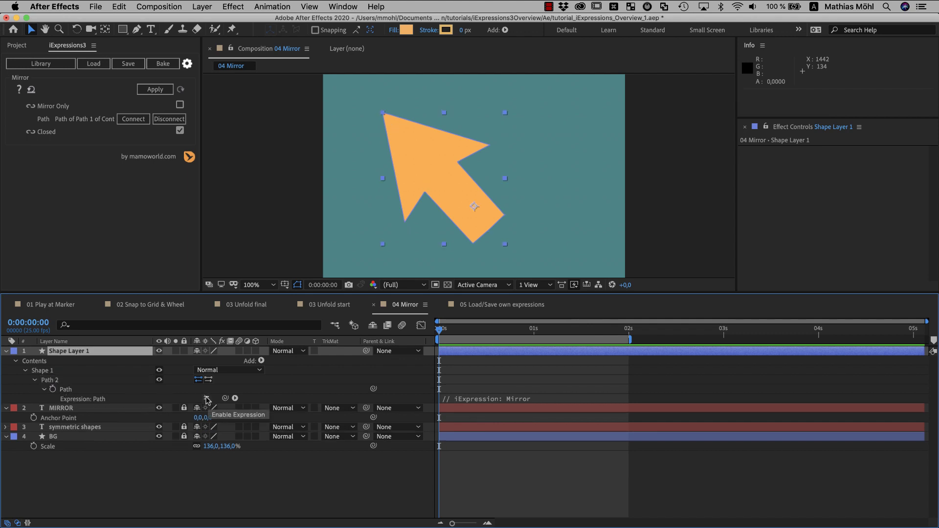
# - Select the baked arrow's path points and reposition the lower inner notch vertex independently of the other half
pyautogui.doubleClick(410, 161)
pyautogui.click(426, 194)
pyautogui.click(425, 195)
pyautogui.doubleClick(426, 195)
pyautogui.moveTo(426, 196); pyautogui.dragTo(443, 206)
pyautogui.moveTo(433, 193); pyautogui.dragTo(419, 194)
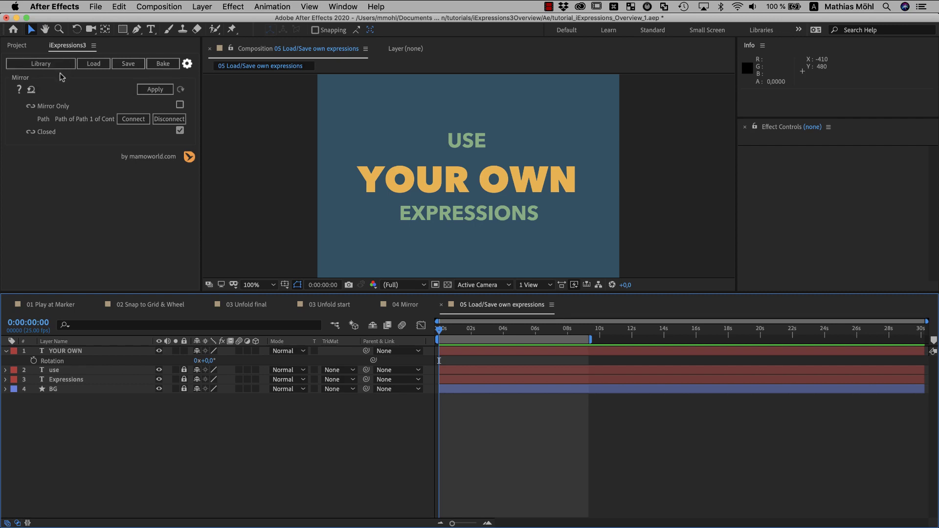
# - Switch to Firefox and copy the complete veloc, amplitude and decay rotation expression from the Pendulum page
pyautogui.press('super+Tab')
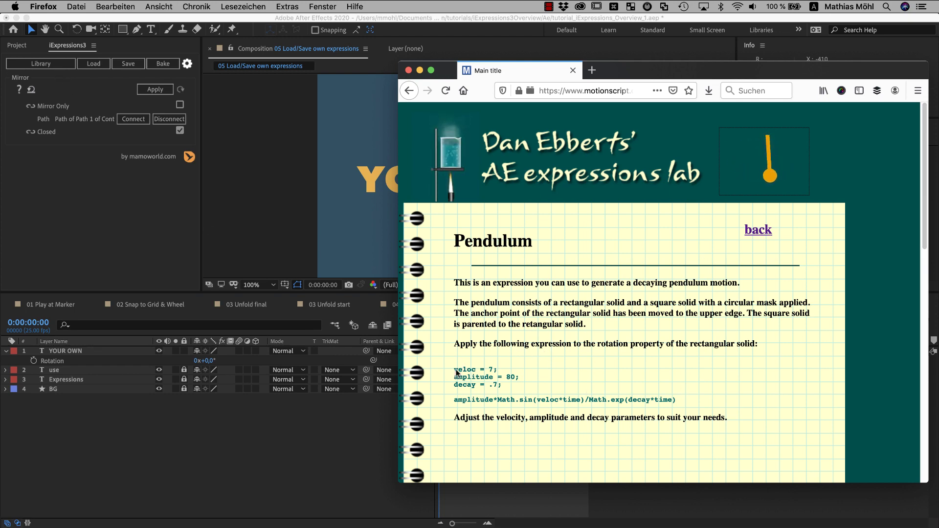
pyautogui.moveTo(456, 373); pyautogui.dragTo(707, 406)
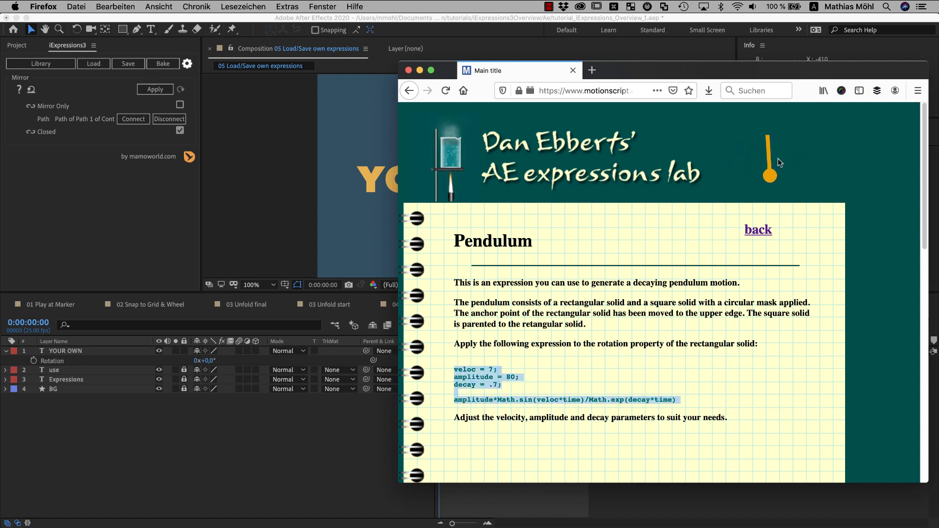
pyautogui.rightClick(489, 371)
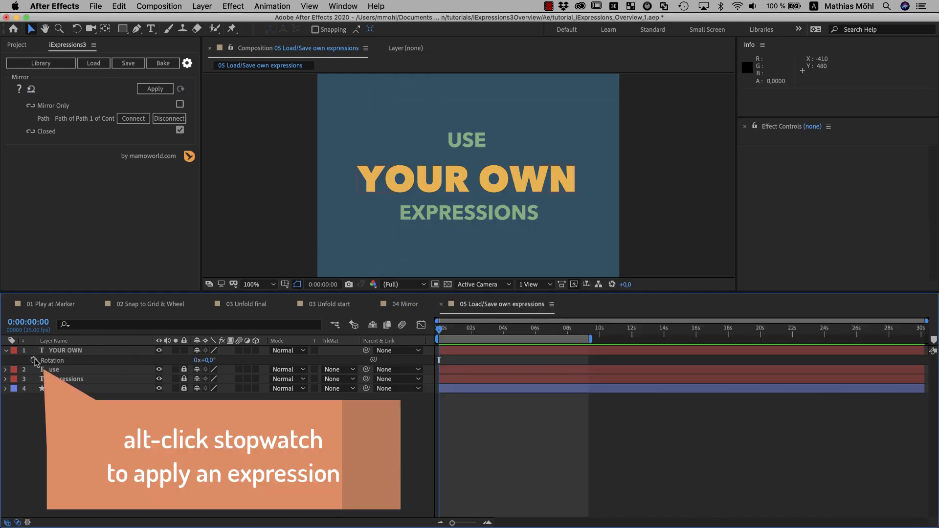
# - Switch to After Effects, add the copied pendulum expression to the YOUR OWN layer's Rotation, and preview the motion
pyautogui.keyDown('alt'); pyautogui.click(34, 361); pyautogui.keyUp('alt')
pyautogui.press('super+v')
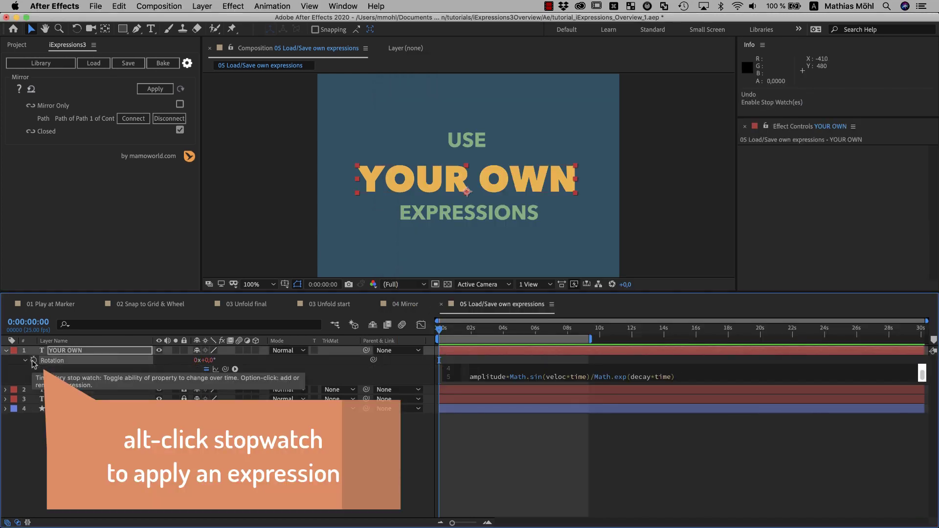
pyautogui.click(442, 332)
pyautogui.press('space')
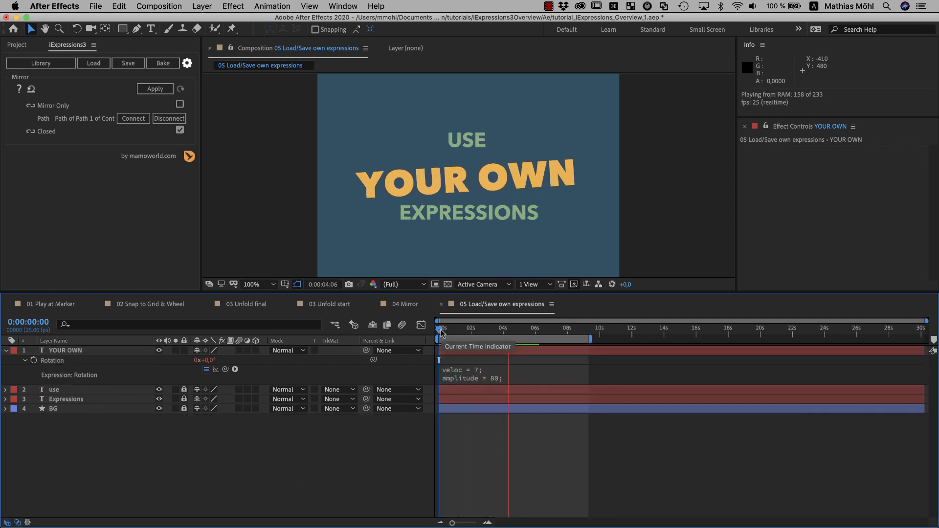
pyautogui.press('space')
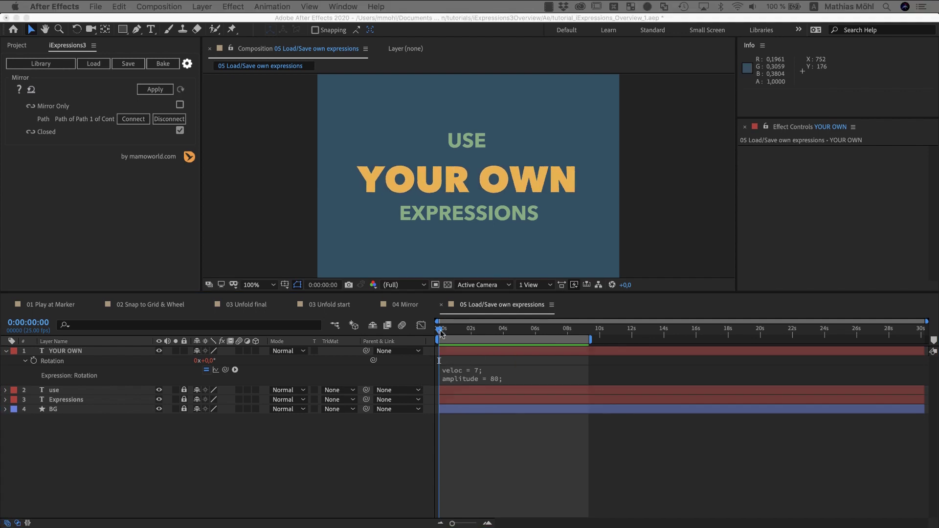
# - Load the YOUR OWN layer's Rotation expression into iExpressions3, set its amplitude to 10, and apply it
pyautogui.click(47, 363)
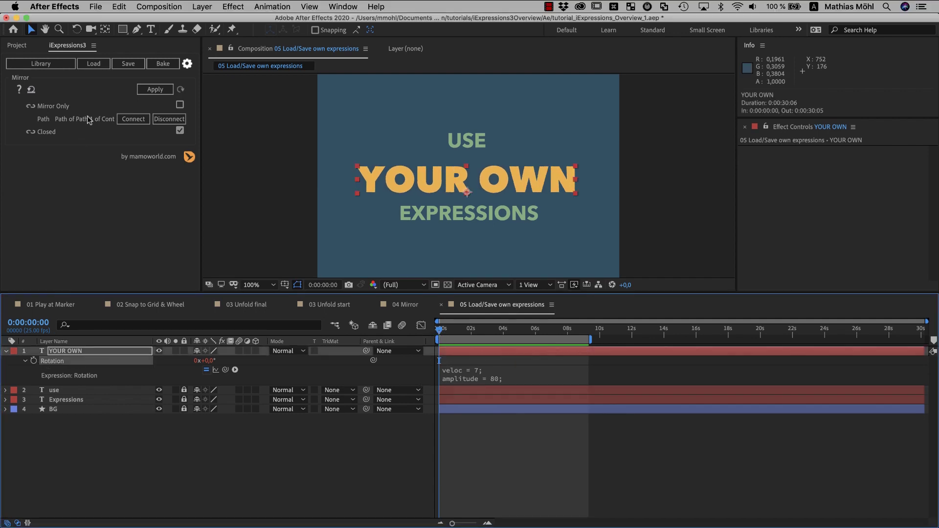
pyautogui.click(95, 65)
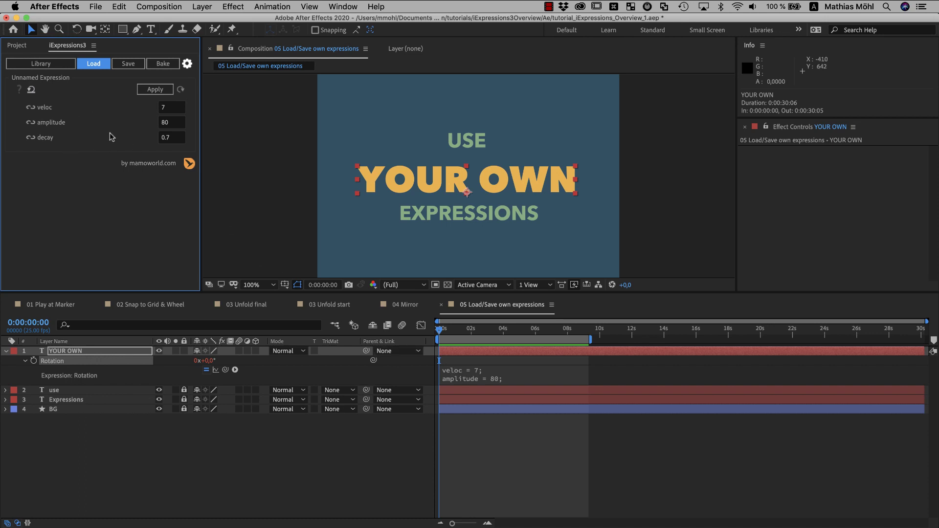
pyautogui.click(158, 123)
pyautogui.write('10')
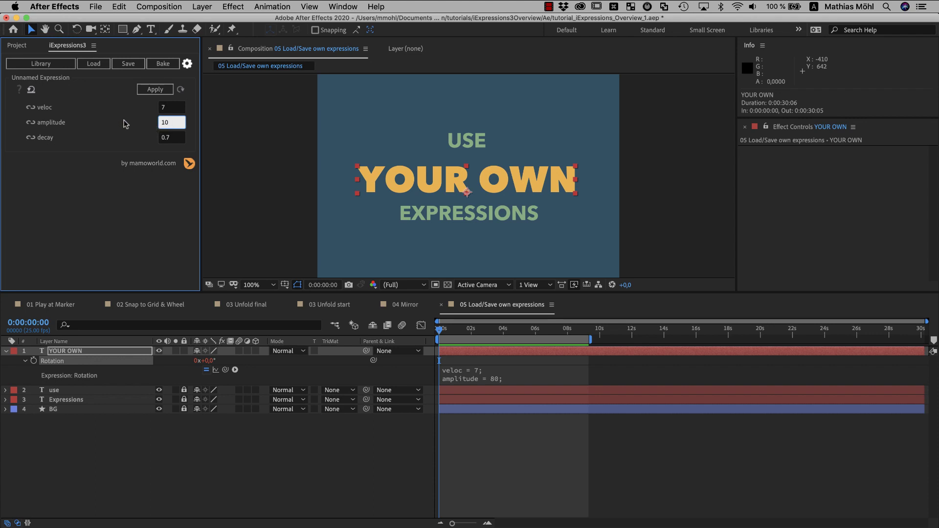
pyautogui.press('Return')
pyautogui.click(145, 90)
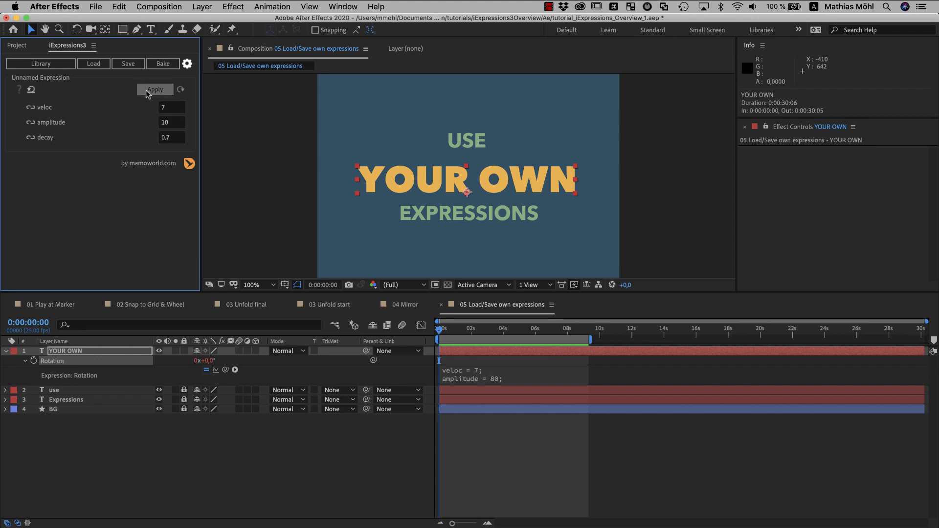
# - Preview the YOUR OWN text's pendulum swing from the start of the composition
pyautogui.click(441, 318)
pyautogui.press('space')
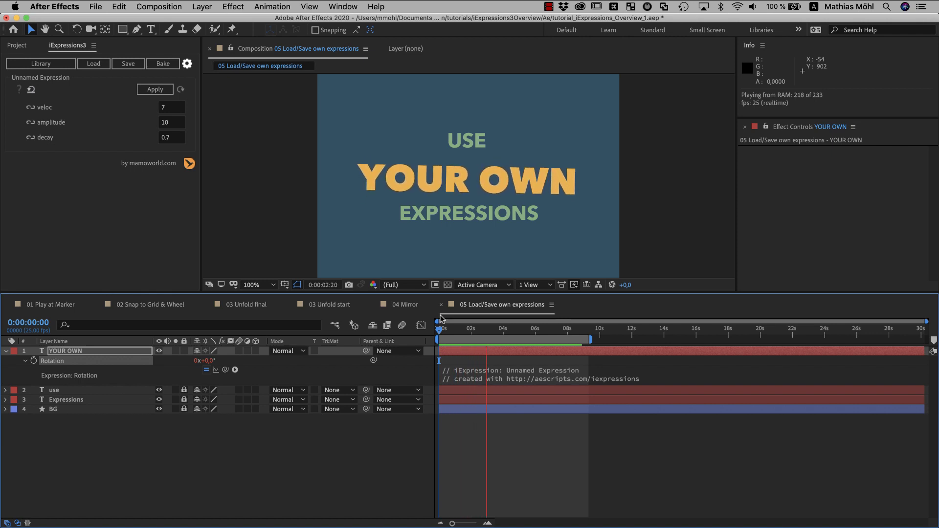
pyautogui.press('space')
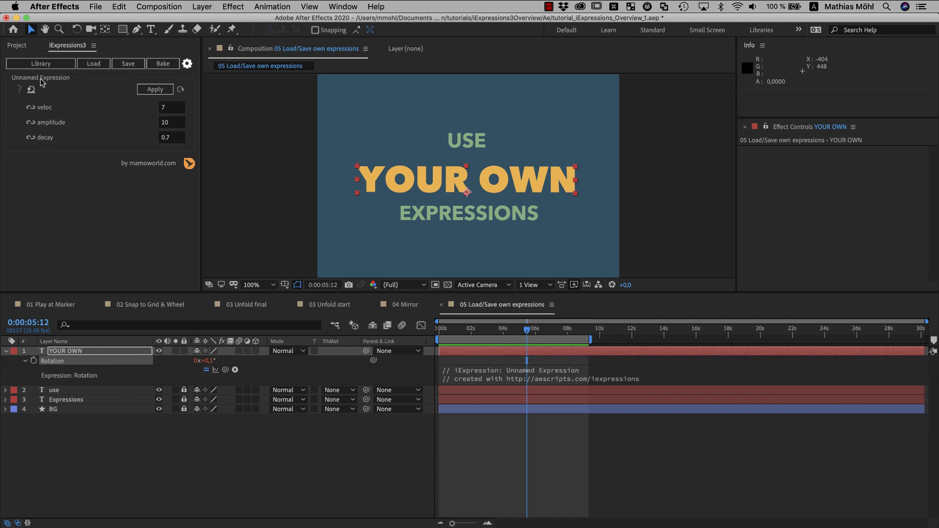
# - Save the loaded expression as Pendulum.txt in a new folder named Dan inside the User Library
pyautogui.click(128, 64)
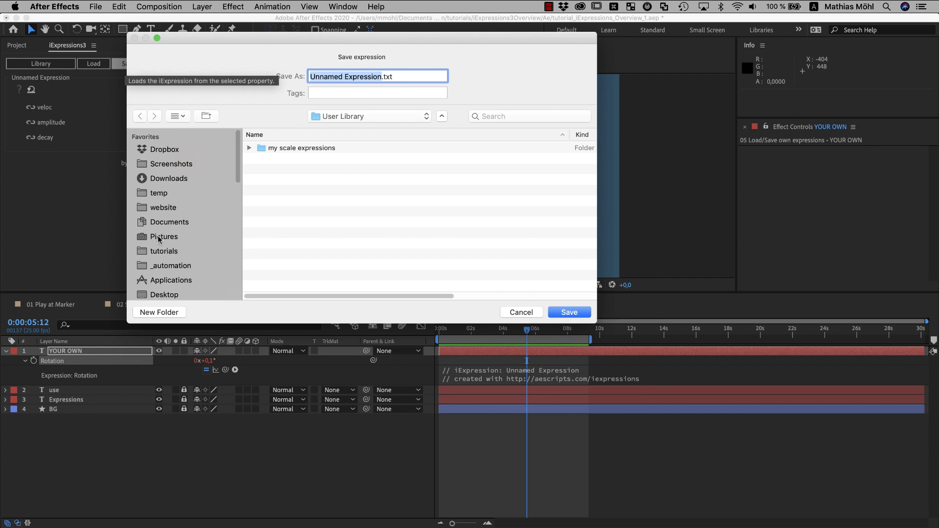
pyautogui.click(162, 313)
pyautogui.write('D')
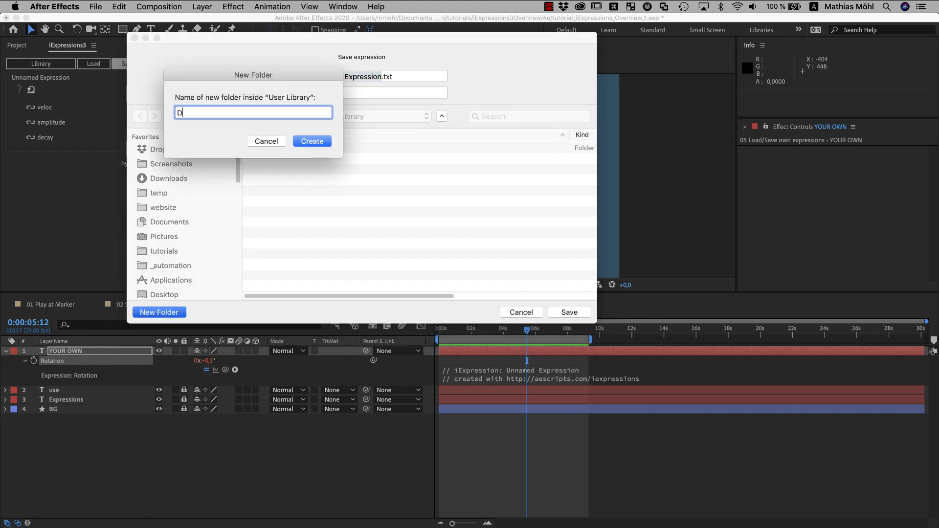
pyautogui.write('an')
pyautogui.press('Return')
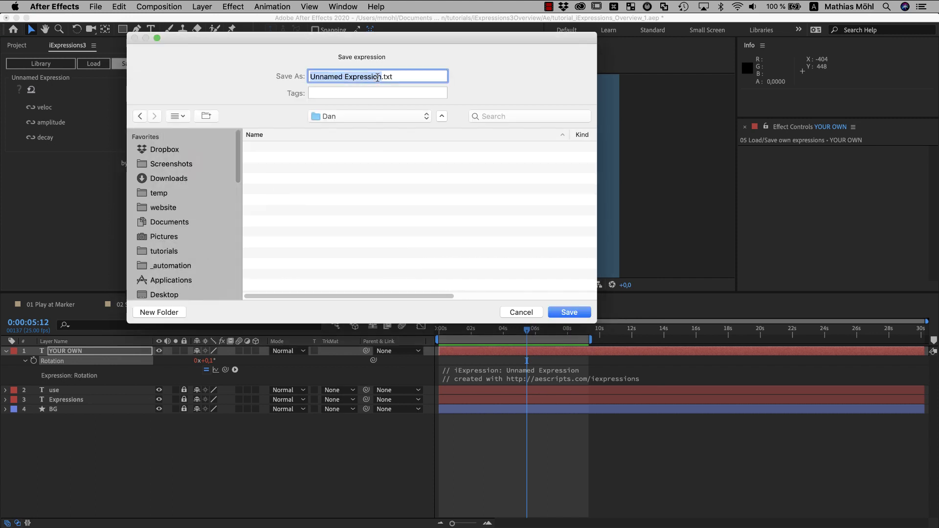
pyautogui.write('Pendulum')
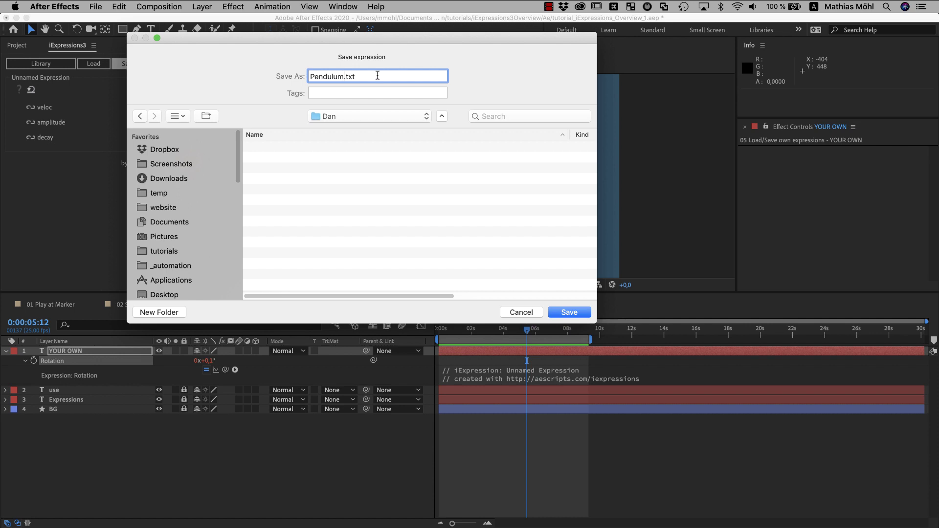
pyautogui.click(560, 313)
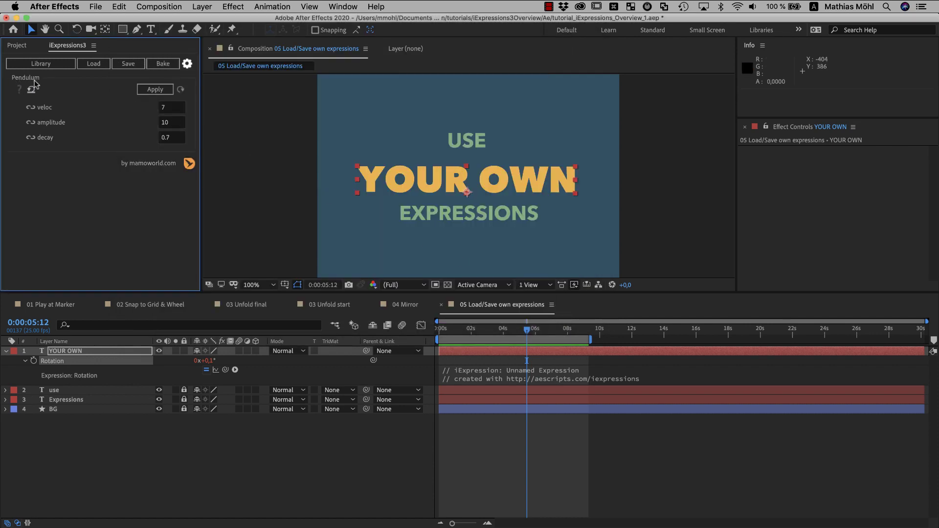
# - Open the iExpressions Library and expand the User Library down to the contents of its Dan folder
pyautogui.click(51, 64)
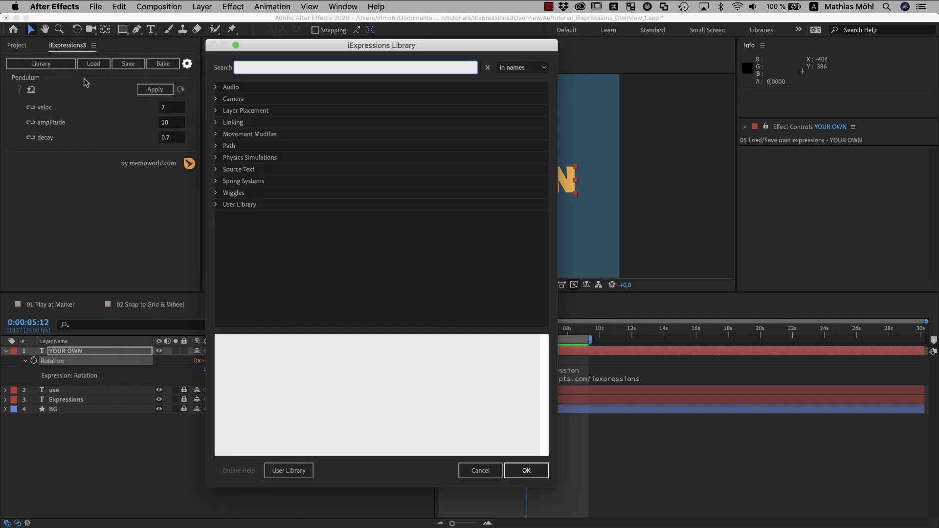
pyautogui.click(216, 204)
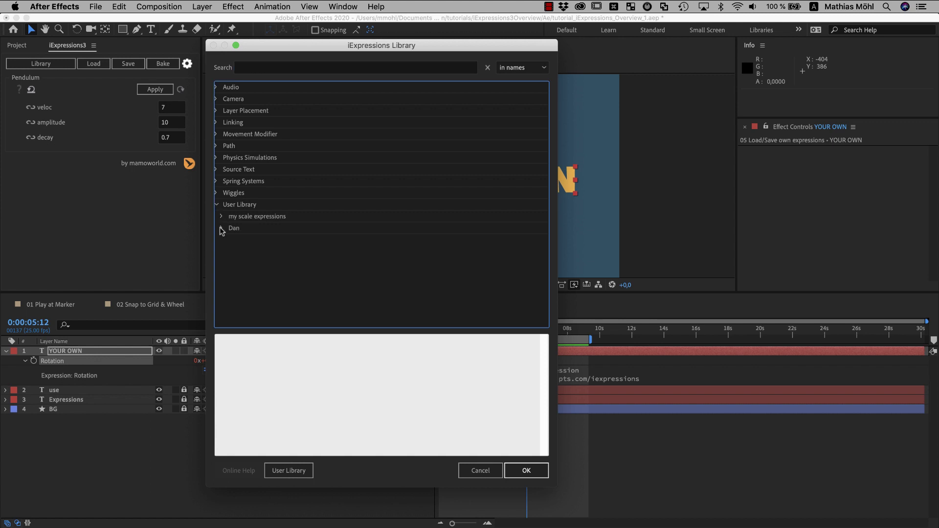
pyautogui.click(222, 229)
# - Open the User Library folder in Finder and rename Pendulum.txt in the Dan folder to Pendulum Test.txt
pyautogui.click(289, 468)
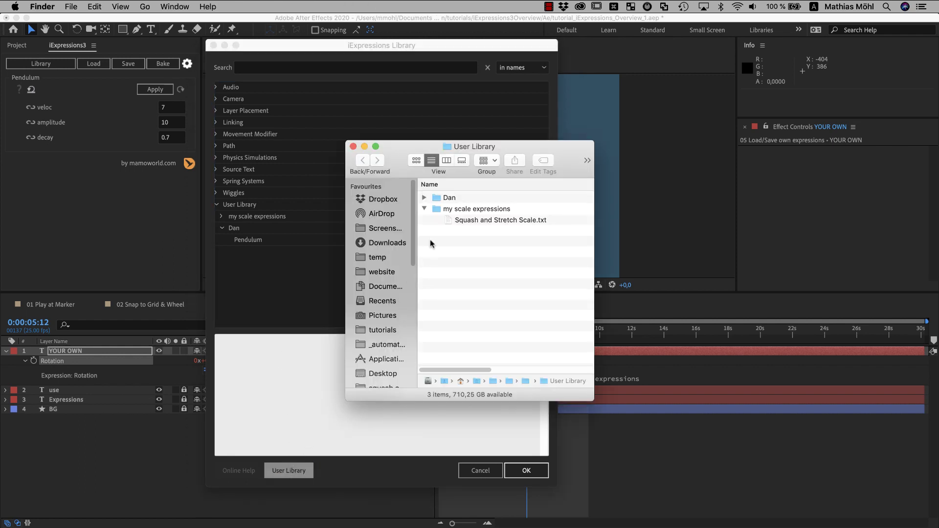
pyautogui.click(424, 198)
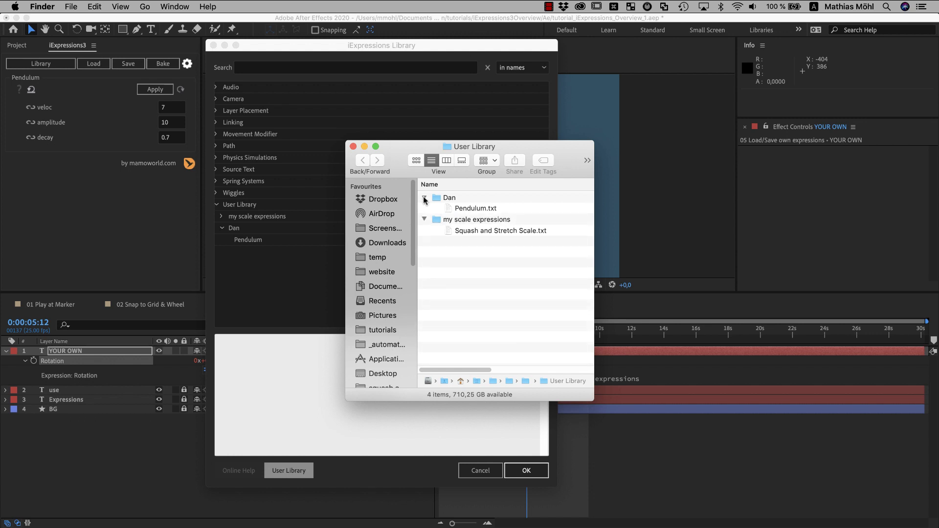
pyautogui.click(473, 211)
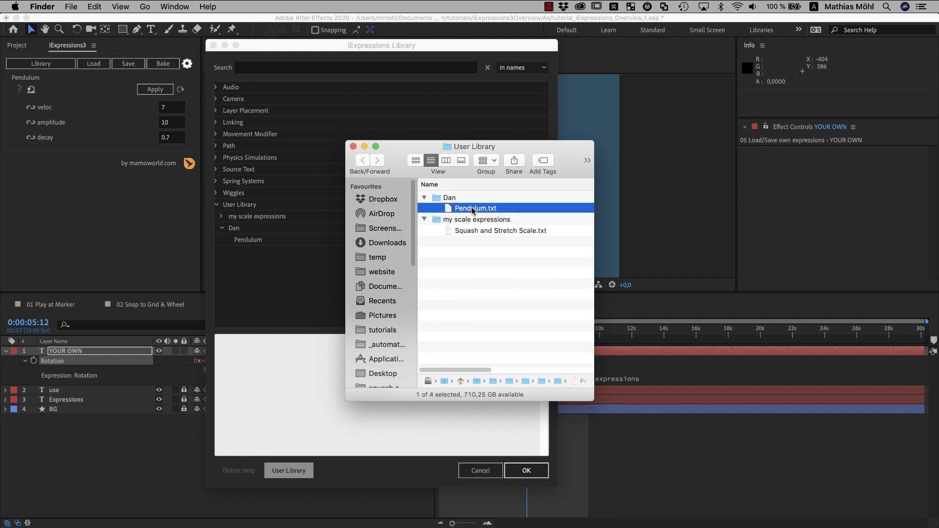
pyautogui.click(473, 210)
pyautogui.press('Right')
pyautogui.write('Test')
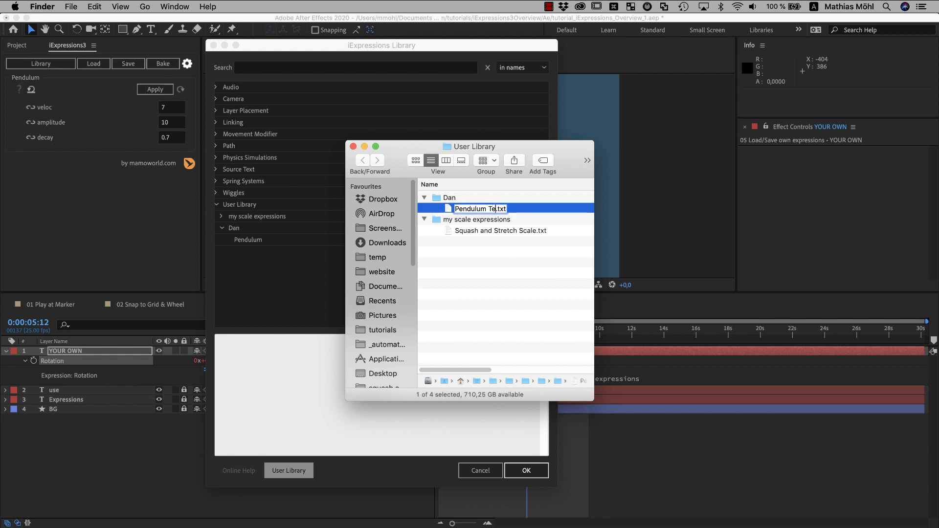
pyautogui.press('Return')
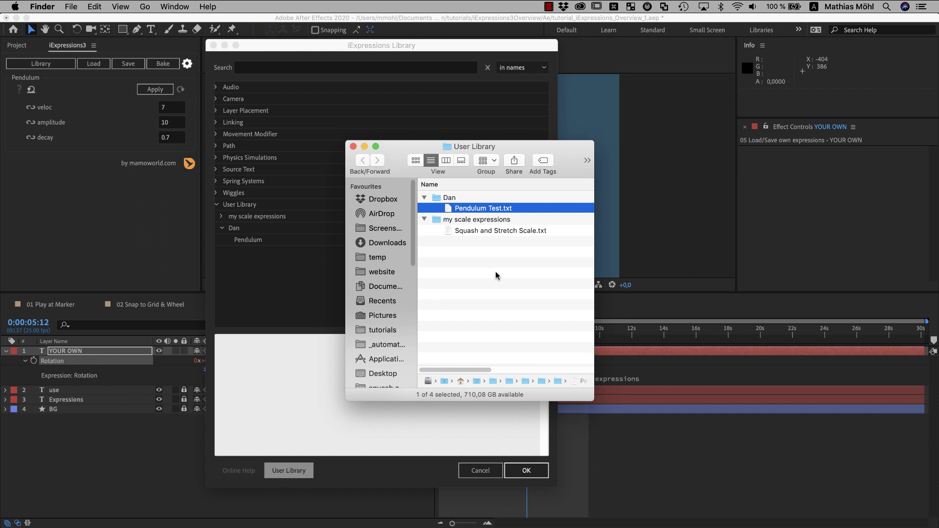
# - Close the Finder window, then close and reopen the iExpressions Library to check the Dan folder under User Library
pyautogui.click(353, 146)
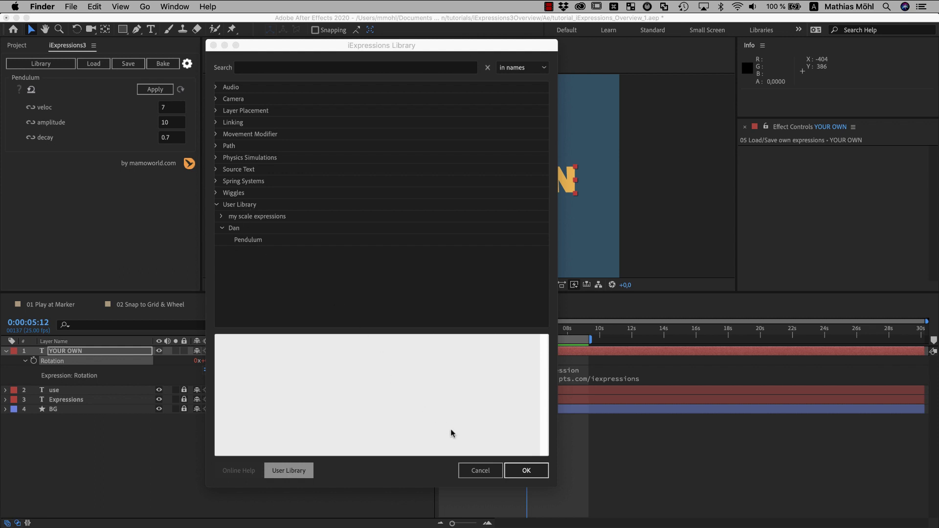
pyautogui.click(478, 472)
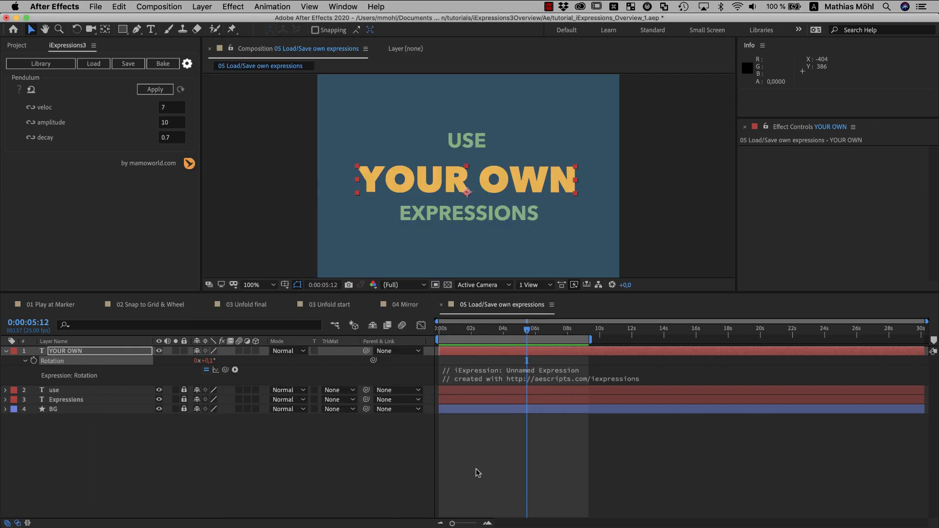
pyautogui.click(32, 65)
pyautogui.click(198, 213)
pyautogui.click(204, 237)
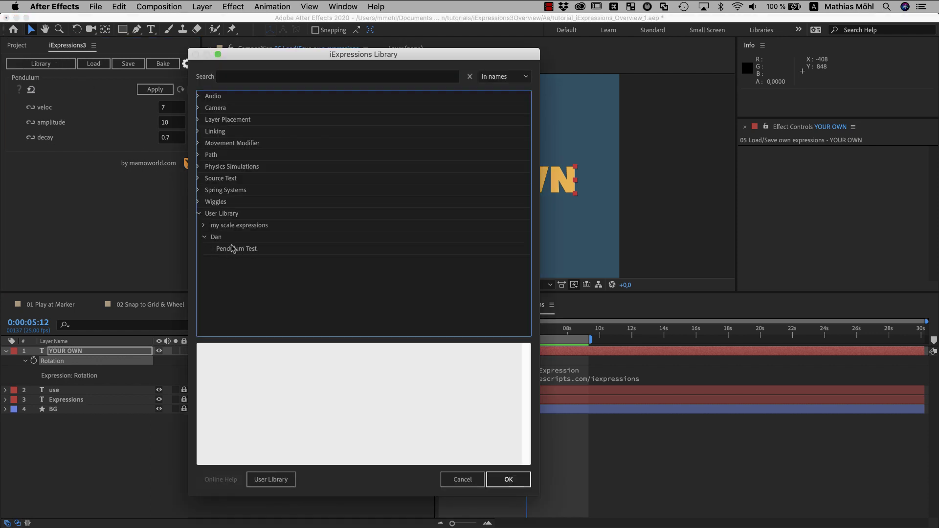